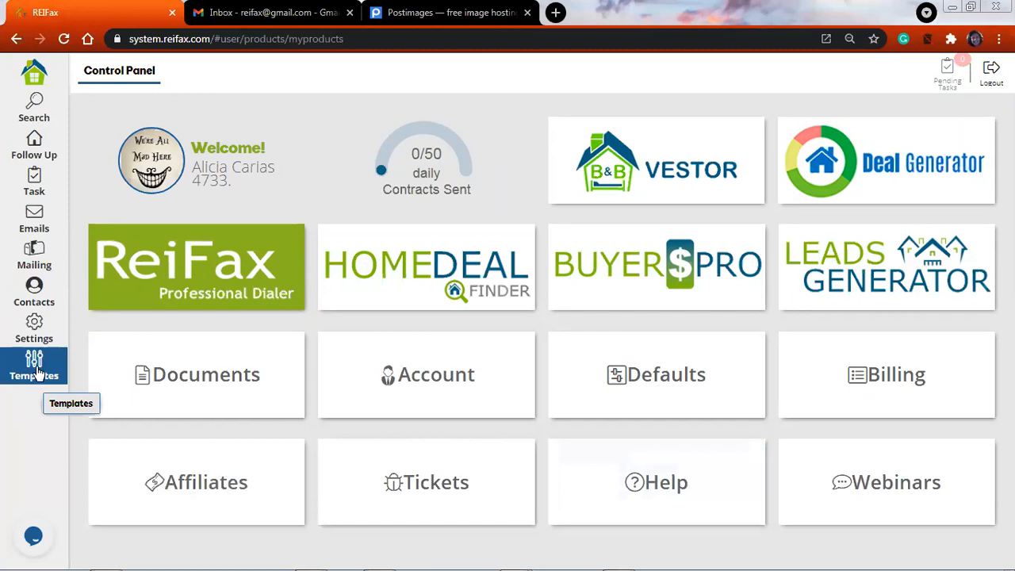
Look through the template sections for email, SMS, fax, letter and call scripts, plus the custom fields
left_click(36, 372)
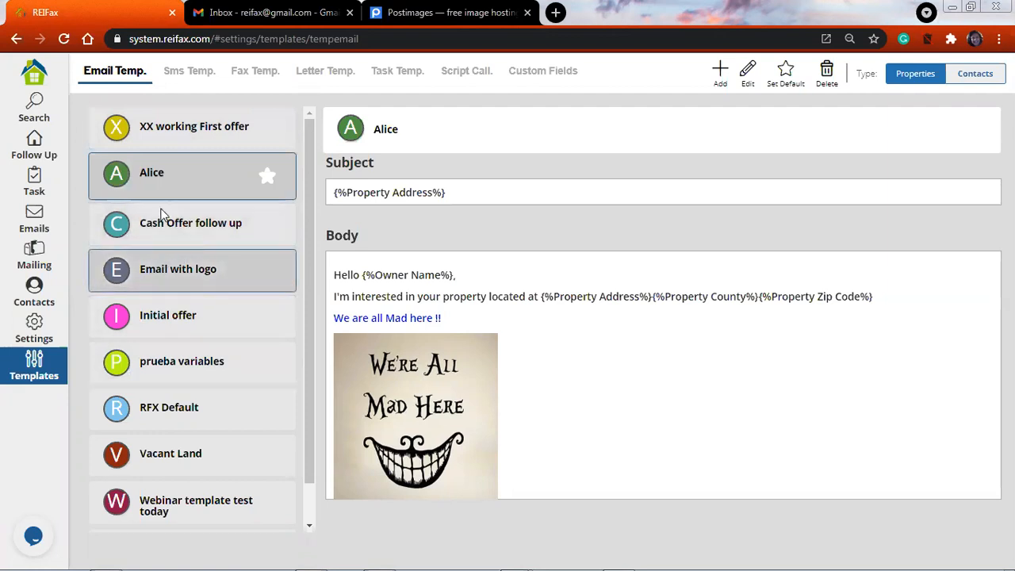
left_click(188, 79)
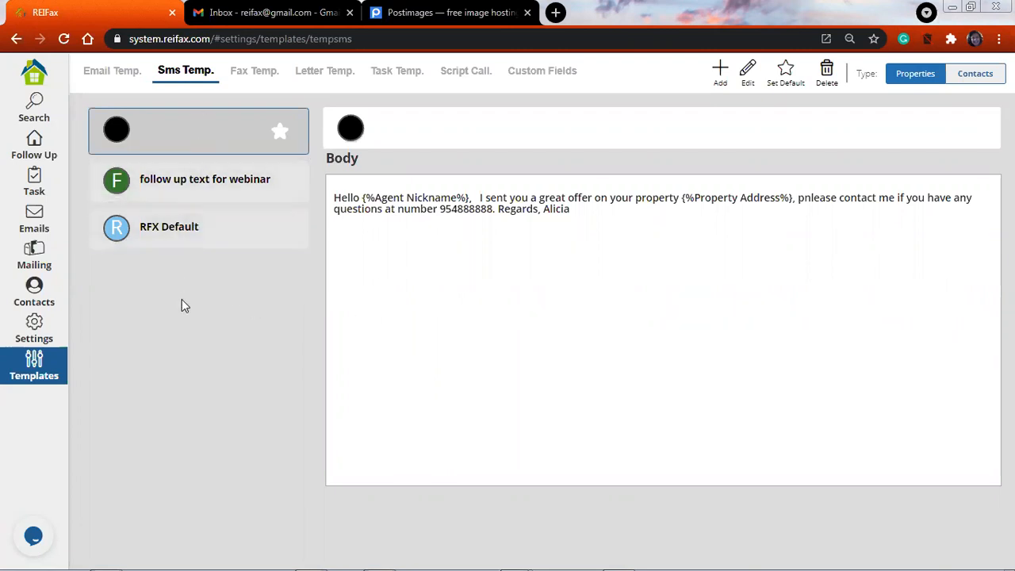
left_click(252, 73)
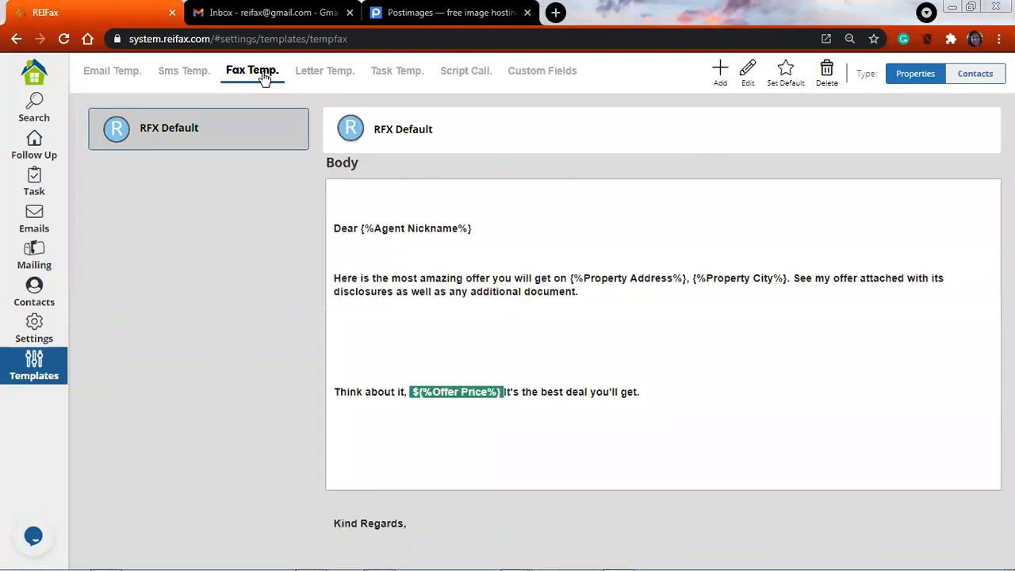
left_click(333, 76)
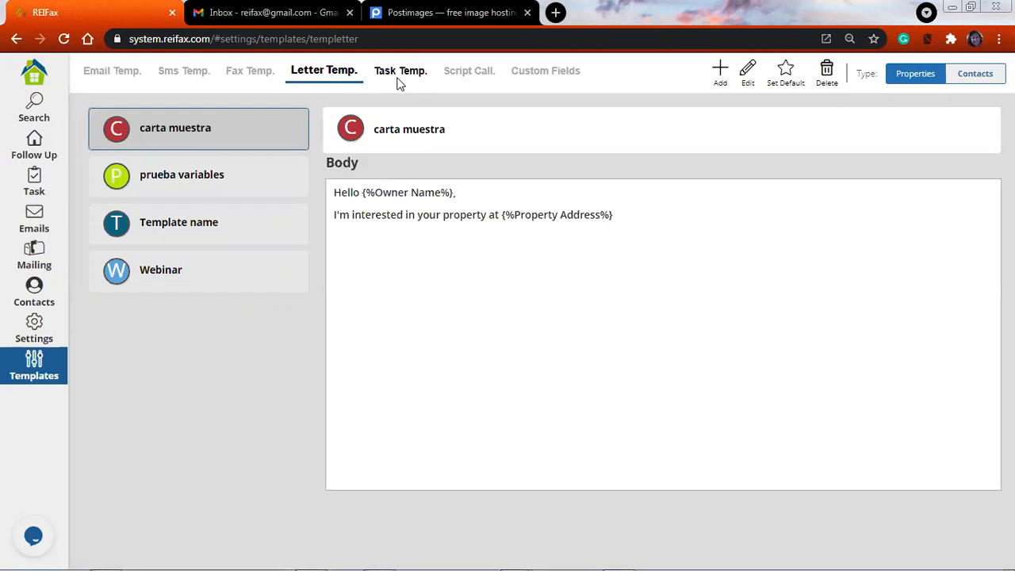
left_click(470, 73)
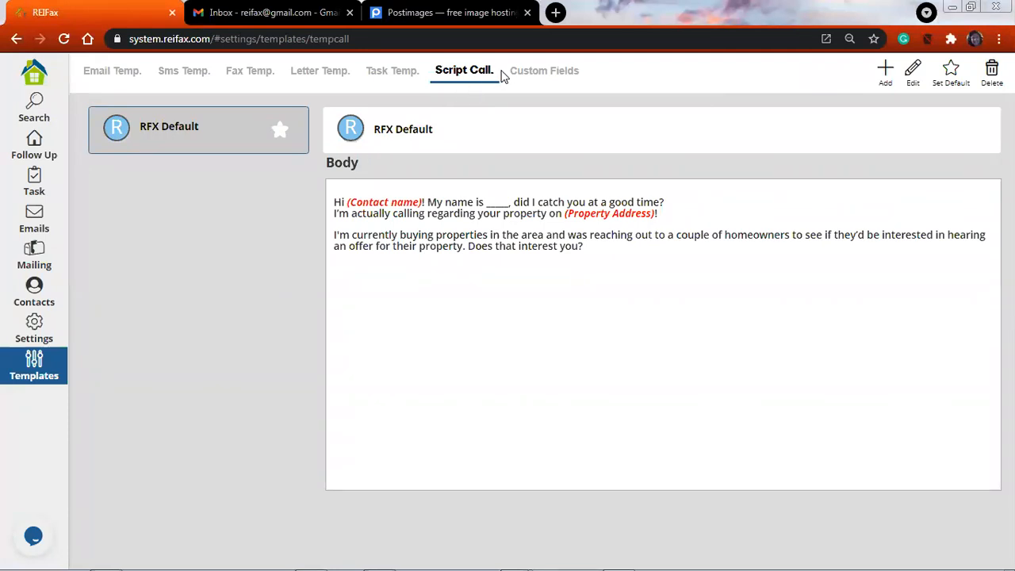
left_click(537, 72)
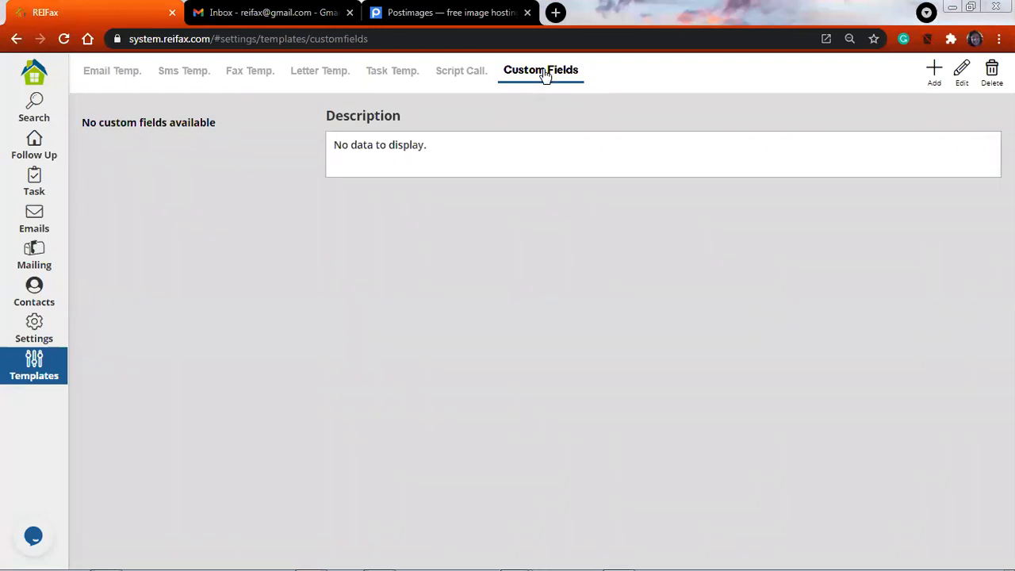
Start a new email template and show the list of variables available for it
left_click(108, 75)
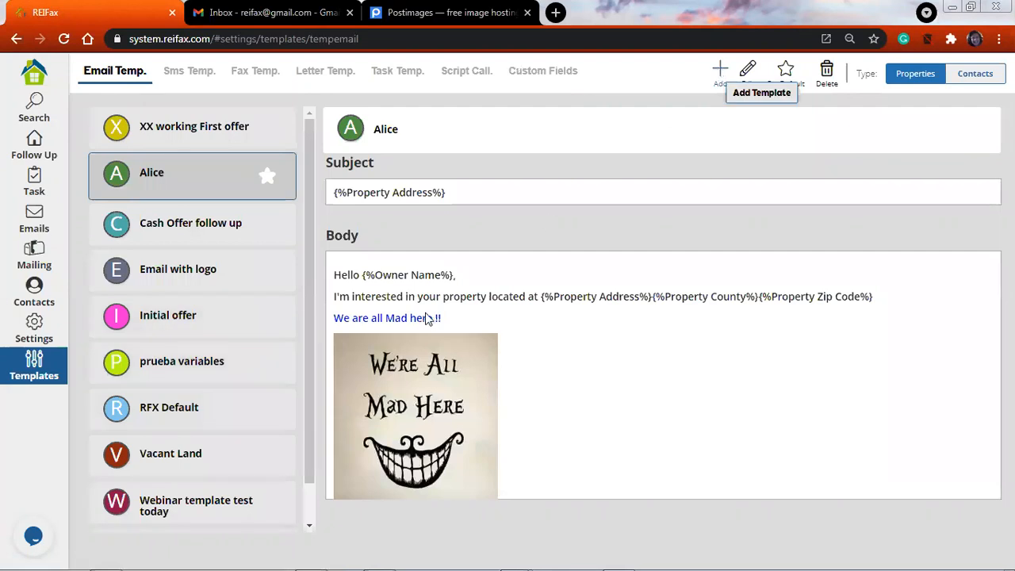
left_click(776, 99)
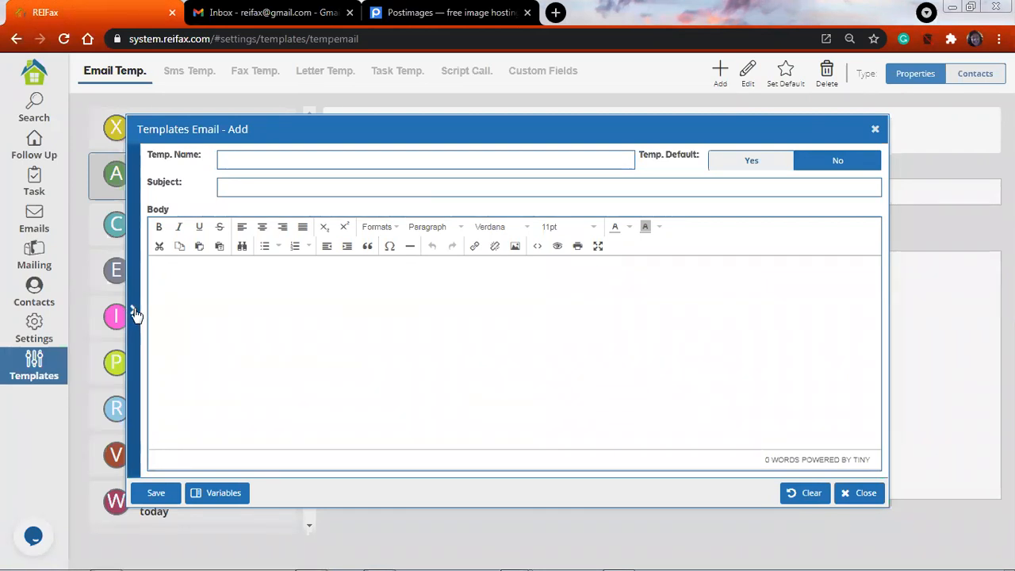
left_click(140, 173)
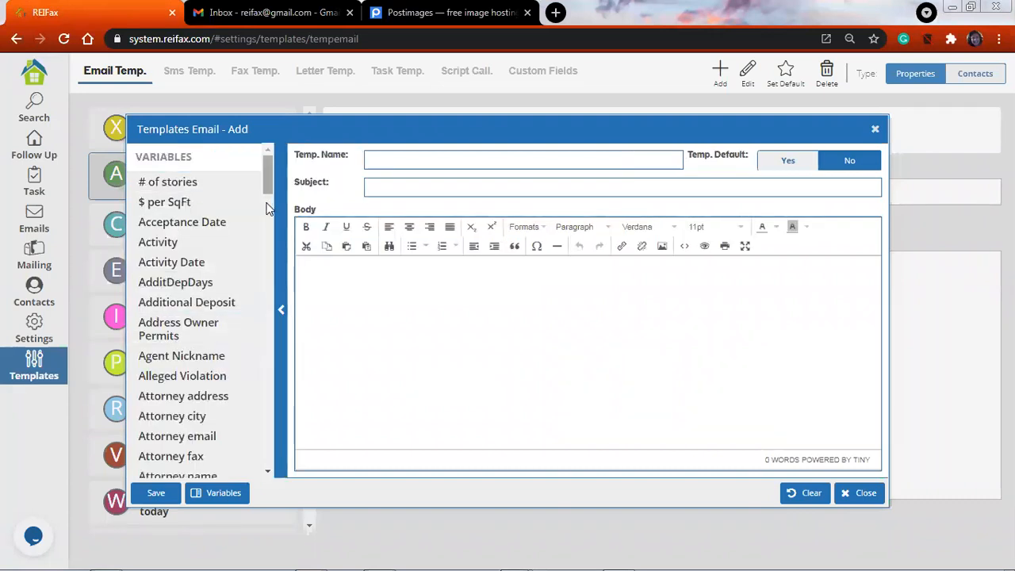
scroll(268, 207, "down", 3)
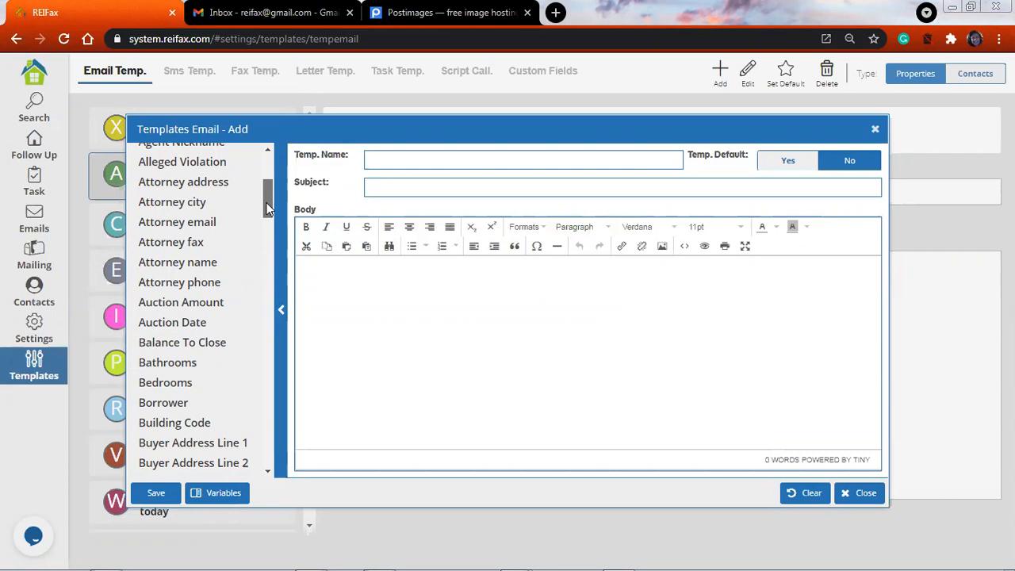
scroll(262, 182, "up", 2)
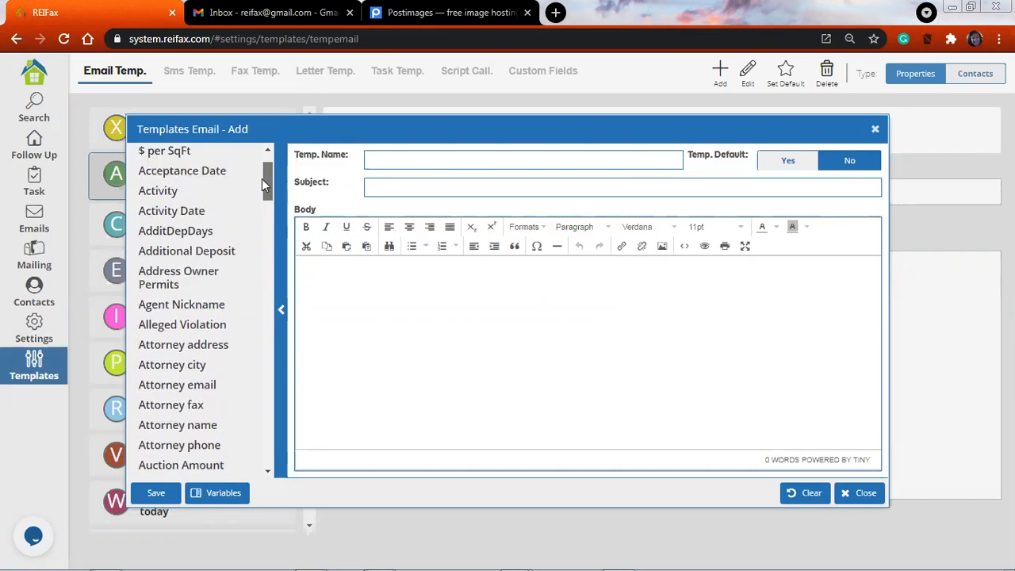
scroll(262, 179, "up", 2)
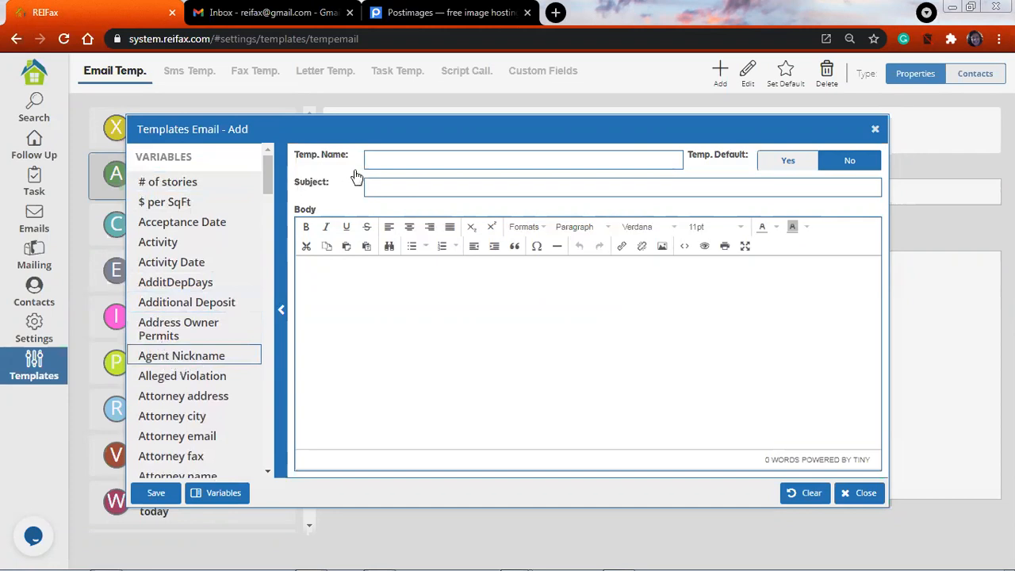
Name the template "Webinar test" and enter the subject "INTERESTING OFFER ON PROPERTY"
left_click(404, 163)
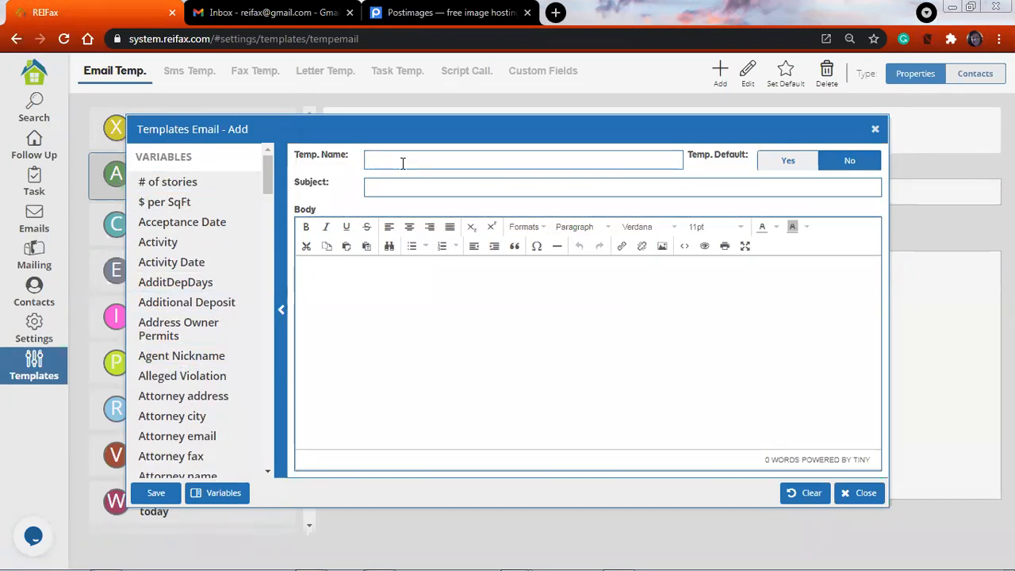
type("W")
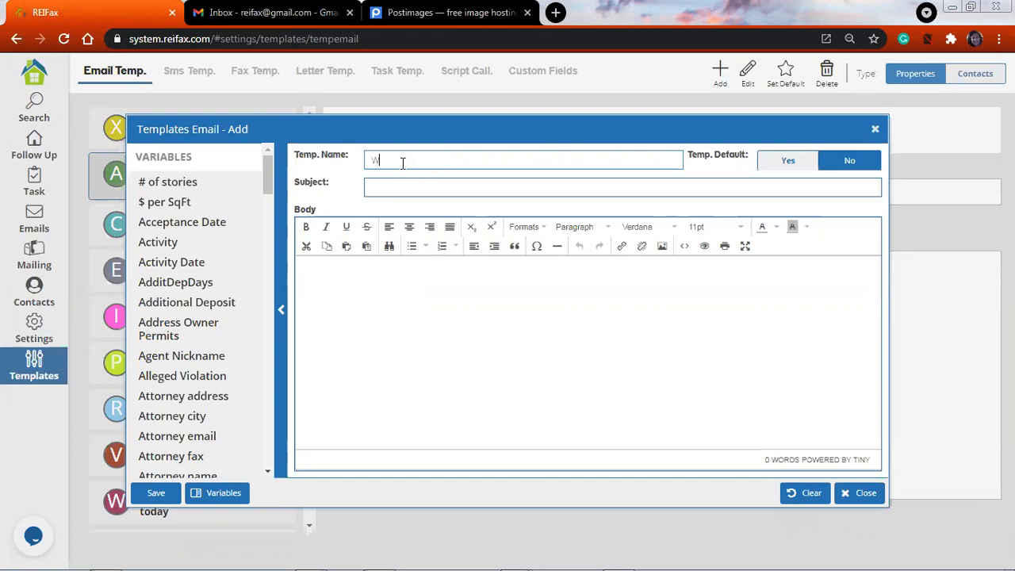
type("elinar test")
left_click(435, 190)
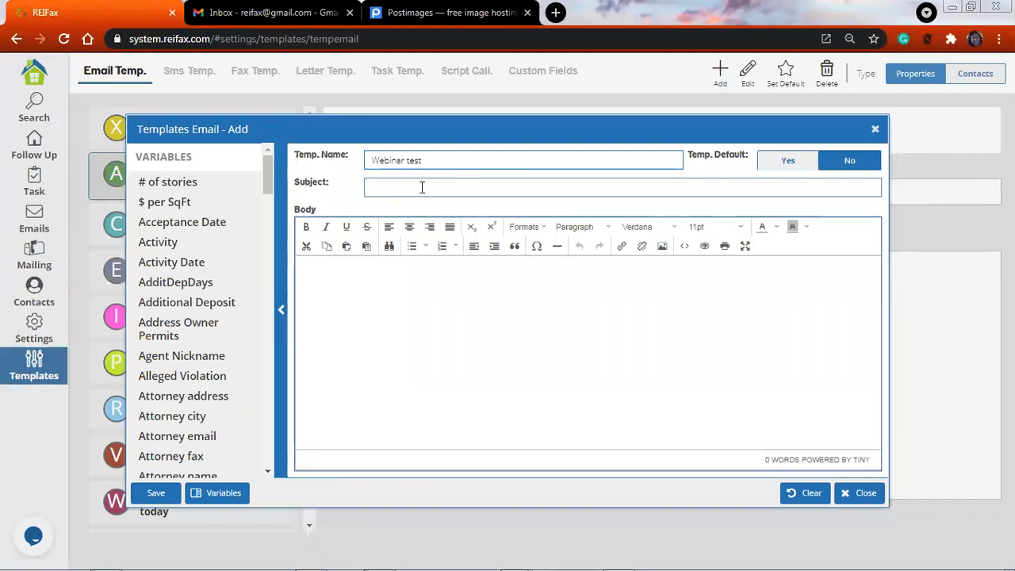
type("INTERE")
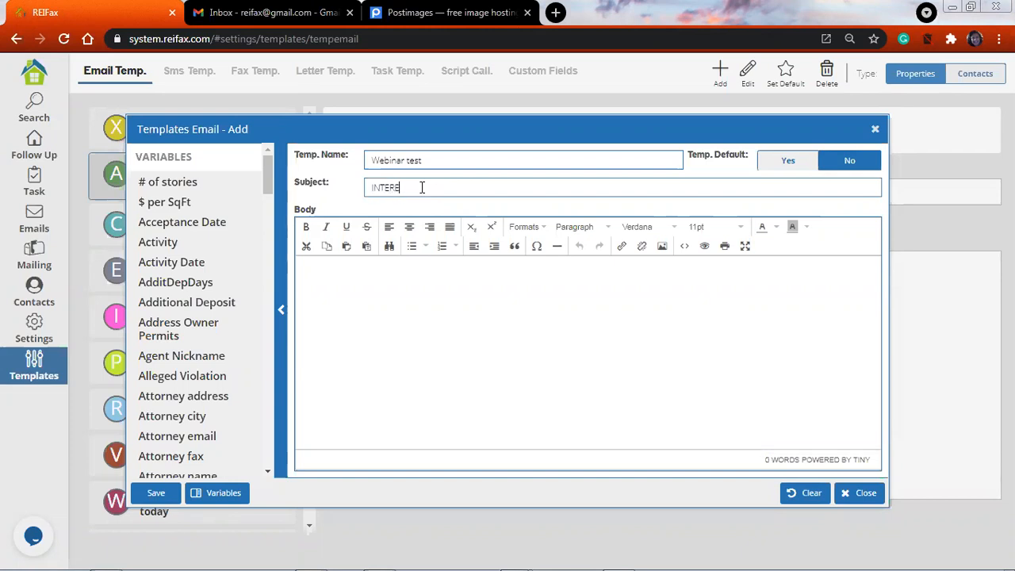
type("STING OFFER ON PROPERTY")
Append the Property Address variable to the subject, separated from the word PROPERTY by a space
left_click_drag(272, 186, 261, 202)
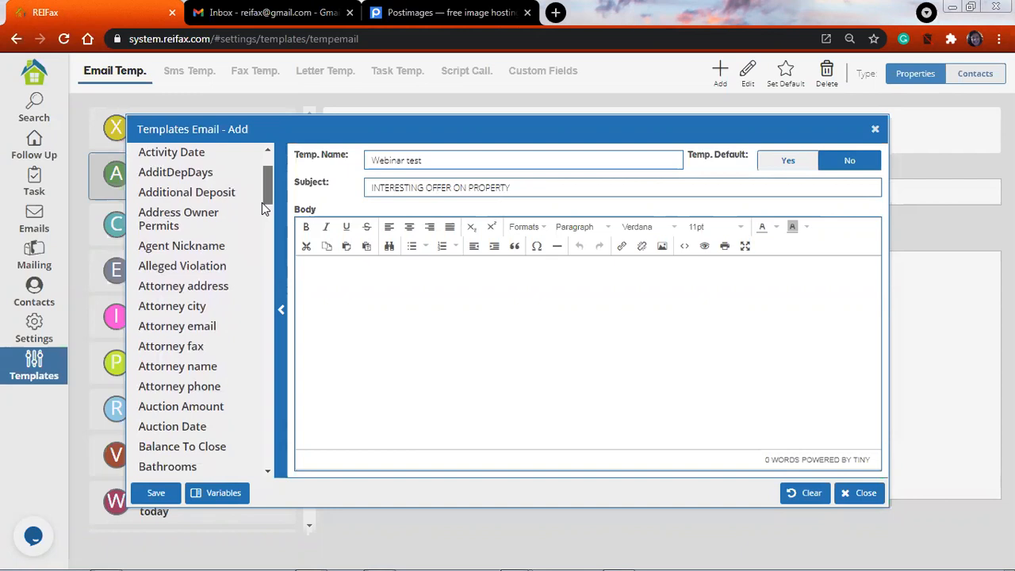
scroll(262, 207, "down", 6)
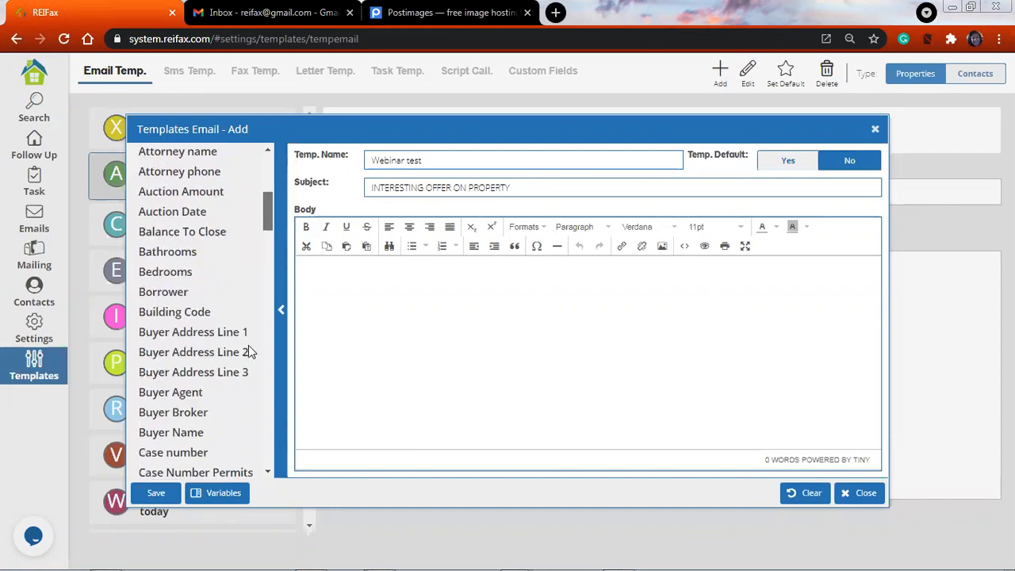
scroll(258, 368, "down", 10)
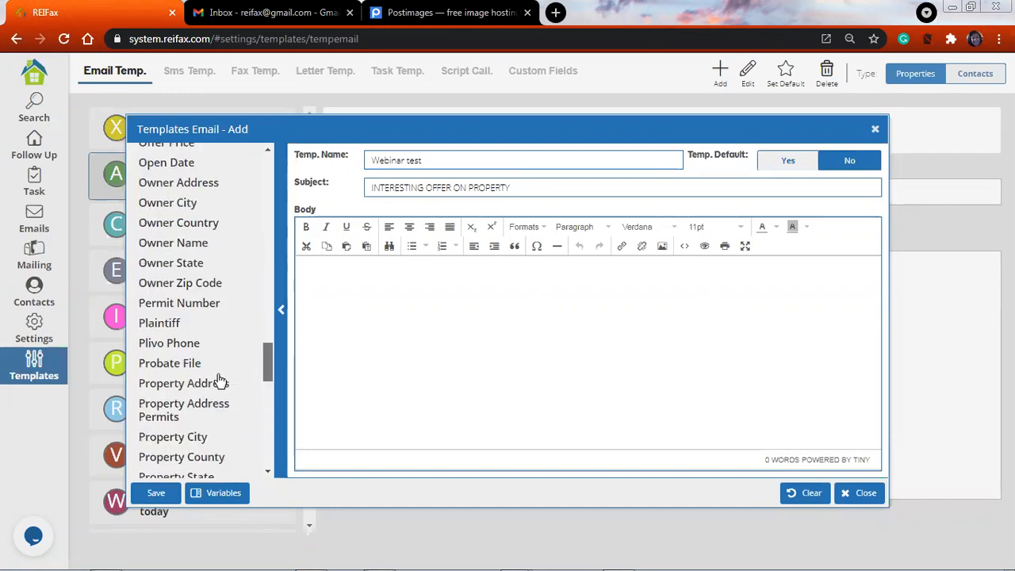
left_click(216, 376)
left_click(409, 282)
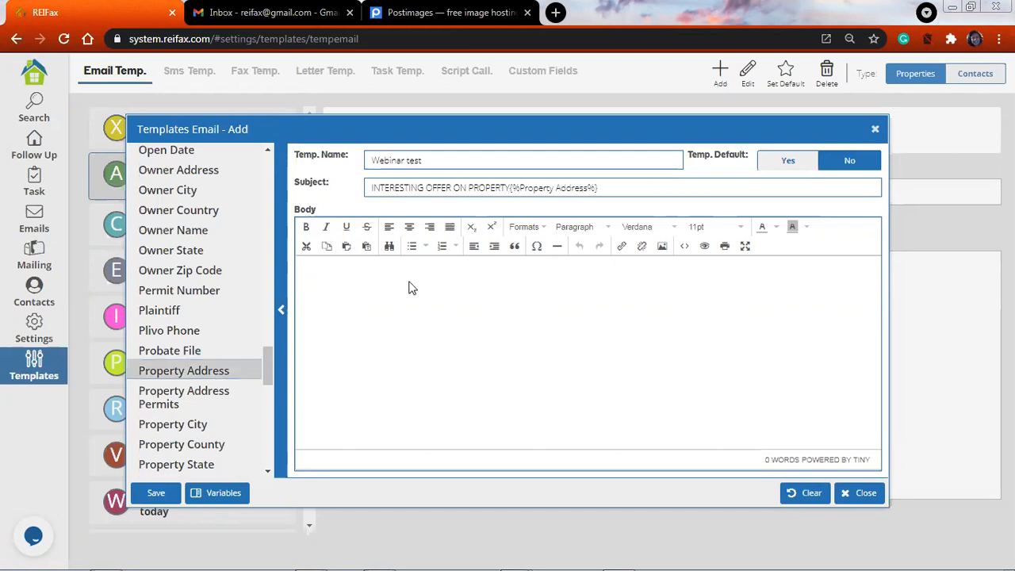
left_click(511, 189)
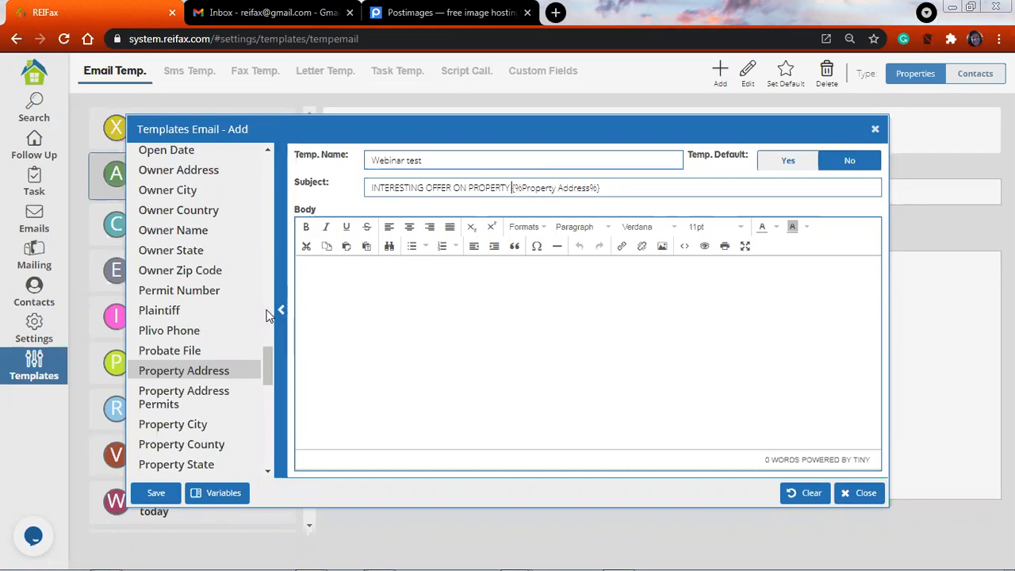
Begin the email body with the greeting "Hello" followed by the Agent Nickname variable and a comma
left_click(333, 269)
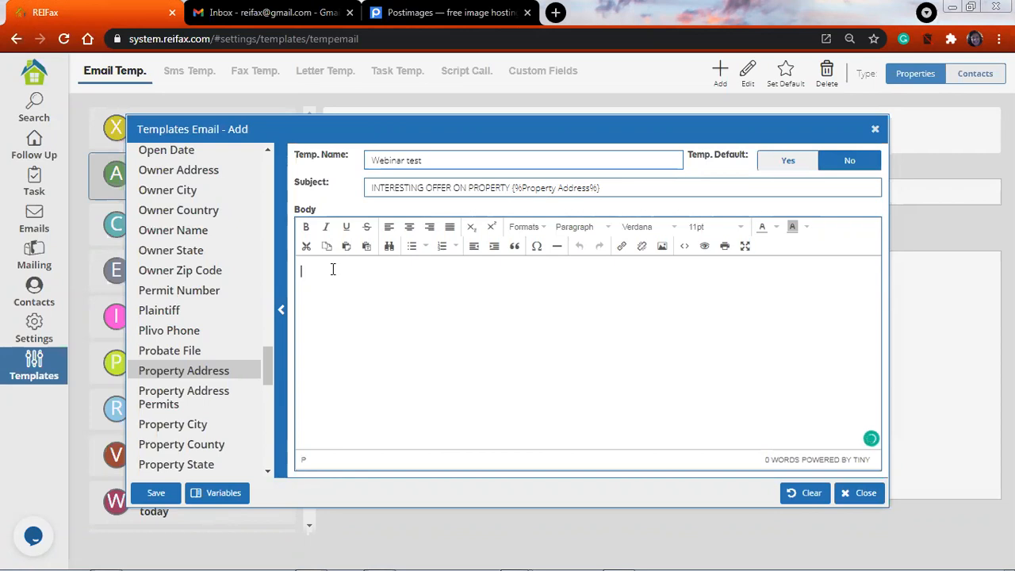
type("Hel")
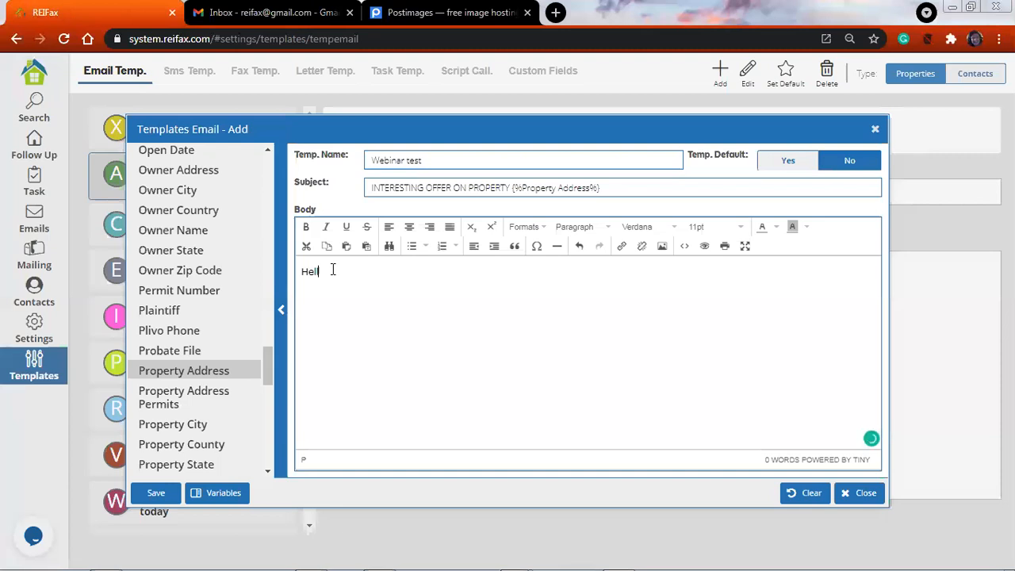
type("lo")
scroll(230, 199, "up", 15)
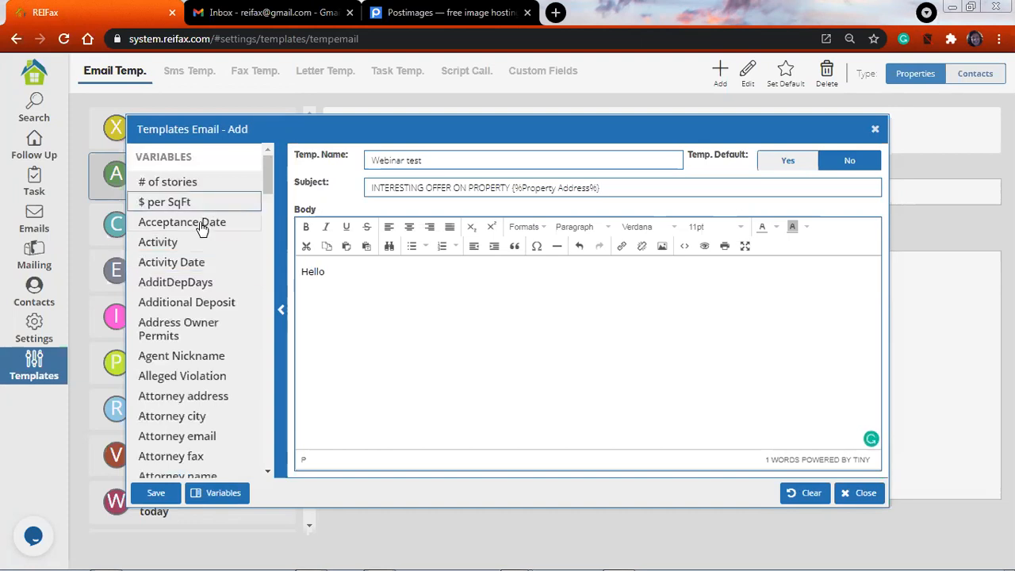
left_click(212, 357)
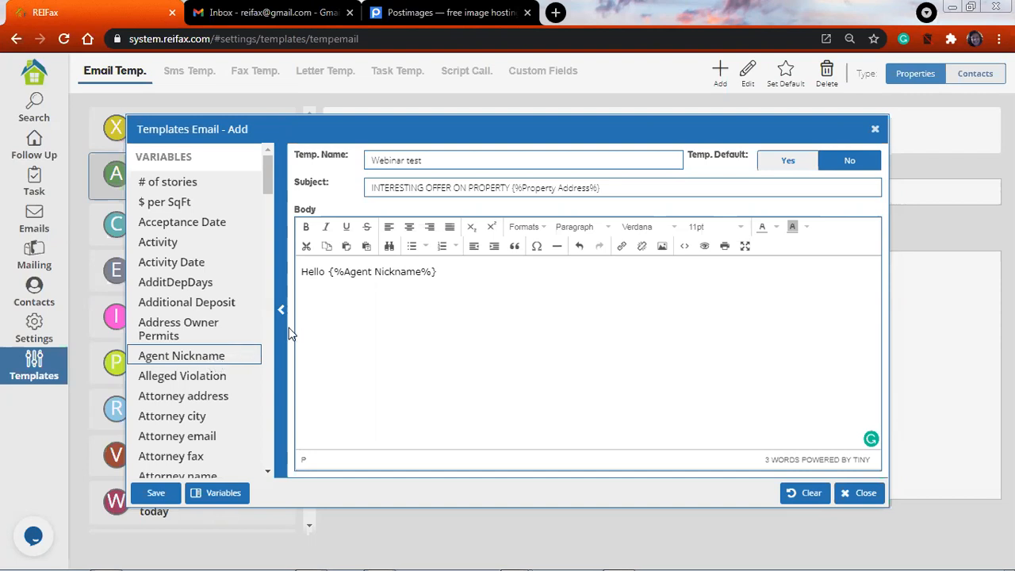
left_click(319, 293)
type(",")
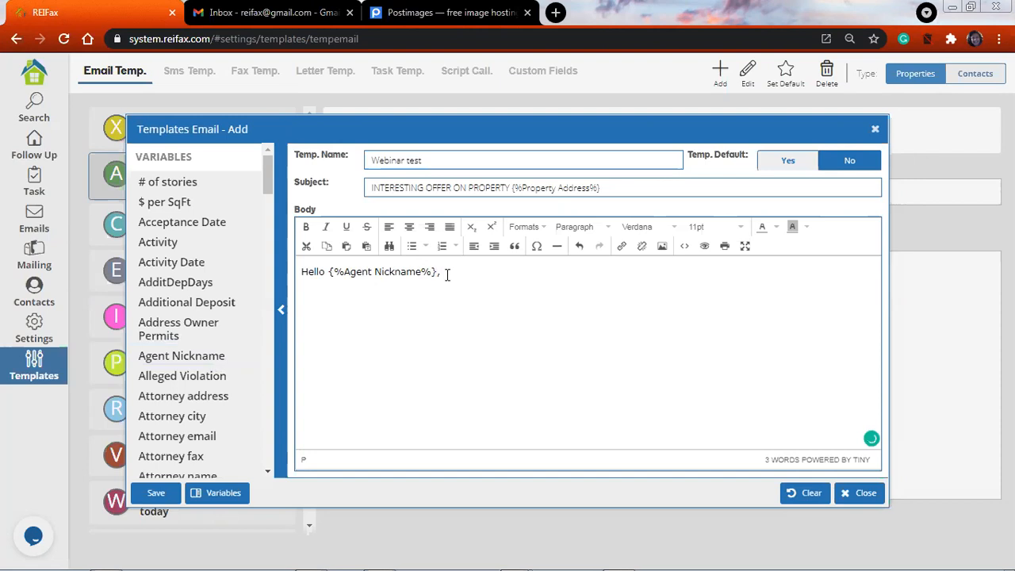
Below the greeting, leave a blank line and write "I'm interested in your property located at"
key("Return")
key("Return")
type("Im")
key("BackSpace")
type("'m interested in")
key("BackSpace")
type("n your property ")
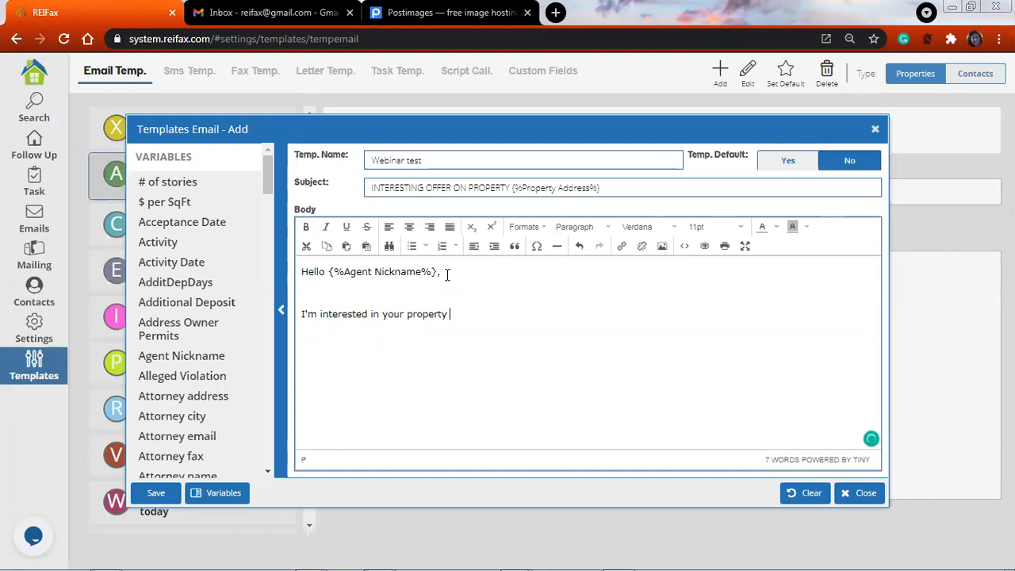
type("located at")
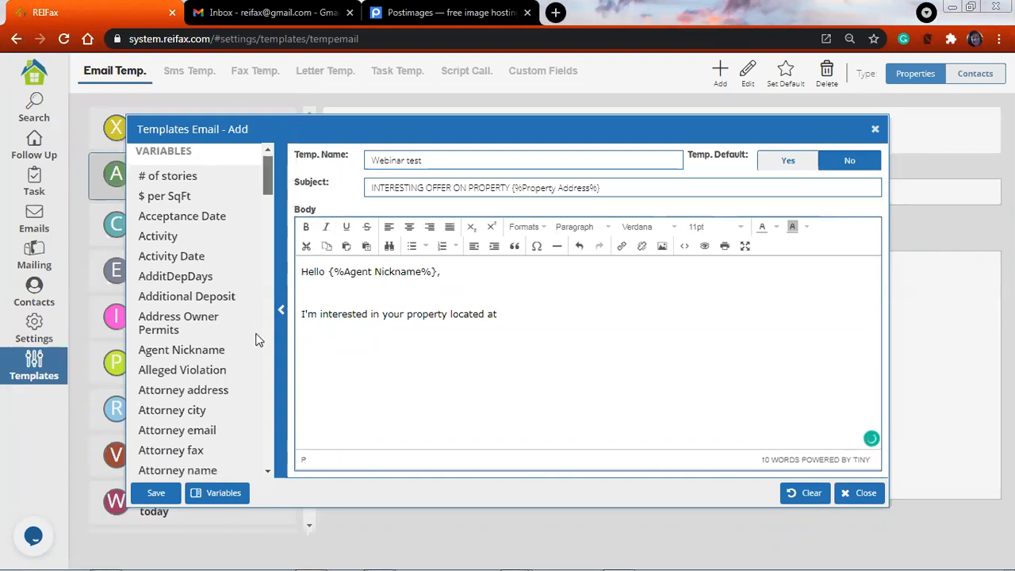
Insert the Property Address variable after "located at" in the email body
scroll(252, 355, "down", 10)
scroll(254, 386, "down", 8)
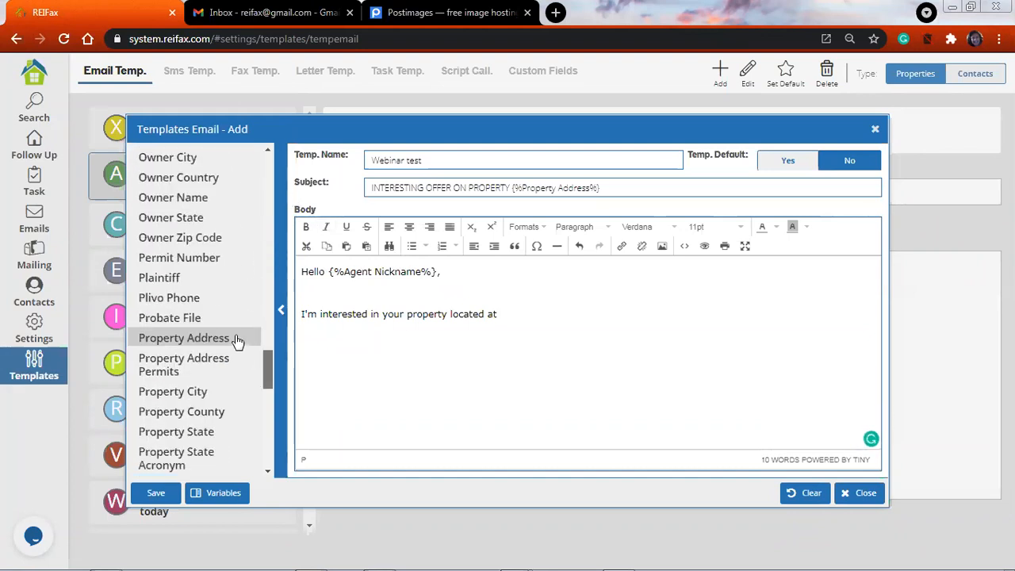
left_click(236, 339)
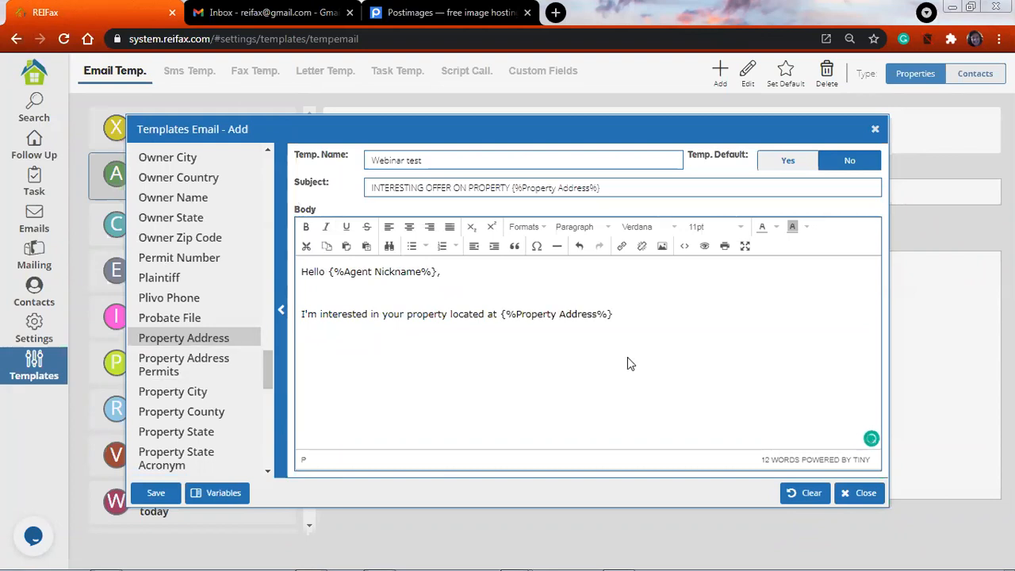
Finish the sentence after the Property Address variable in the body with ", please find attached my offer."
left_click(656, 317)
type(", please find attached m")
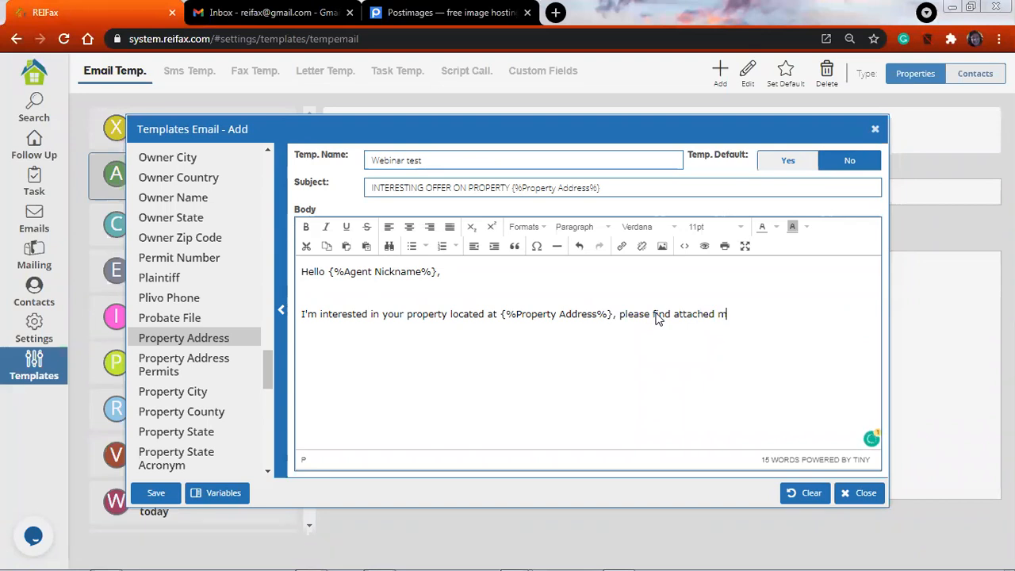
type("y offer.  Let me know if")
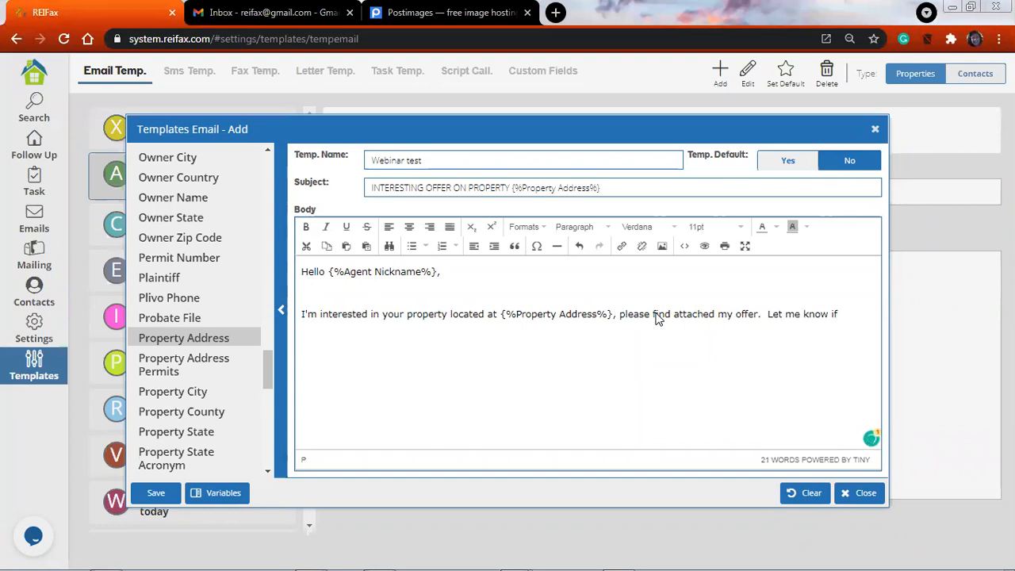
Continue the body paragraph with "Let me know if we con make this work for all of us." and leave a blank line below it
key("BackSpace")
key("BackSpace")
type("if we con make th")
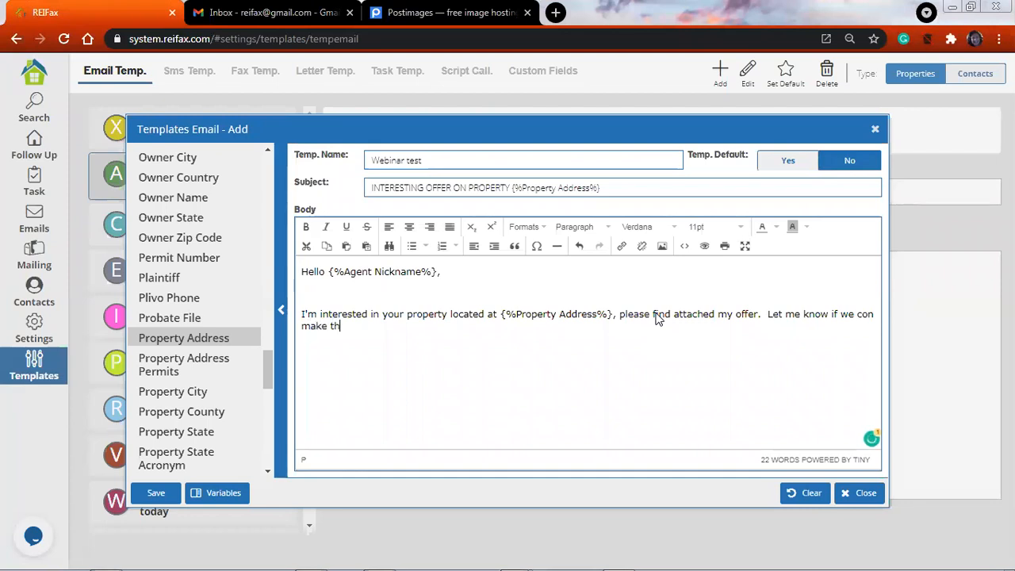
type("is work for")
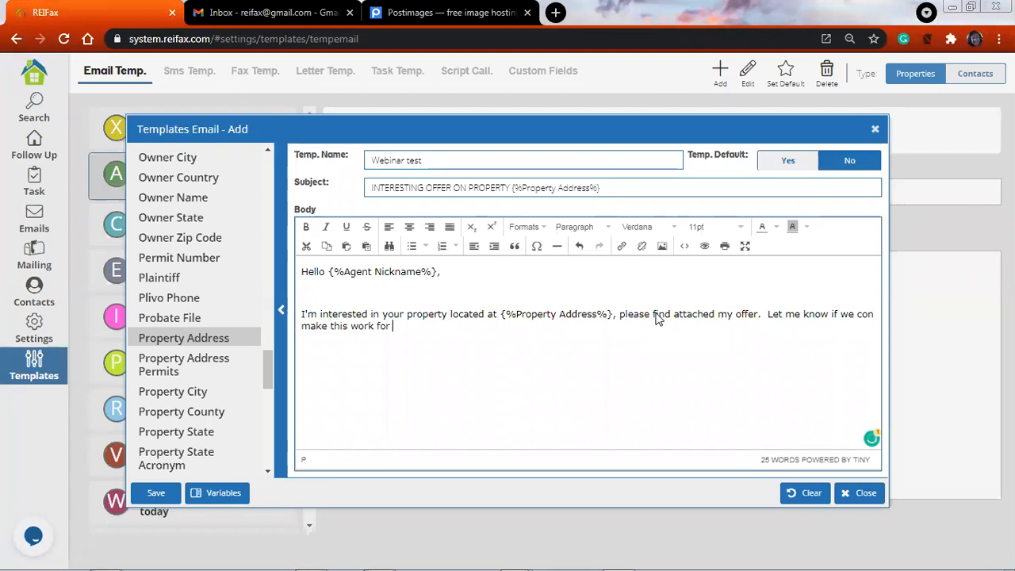
type(" all of ")
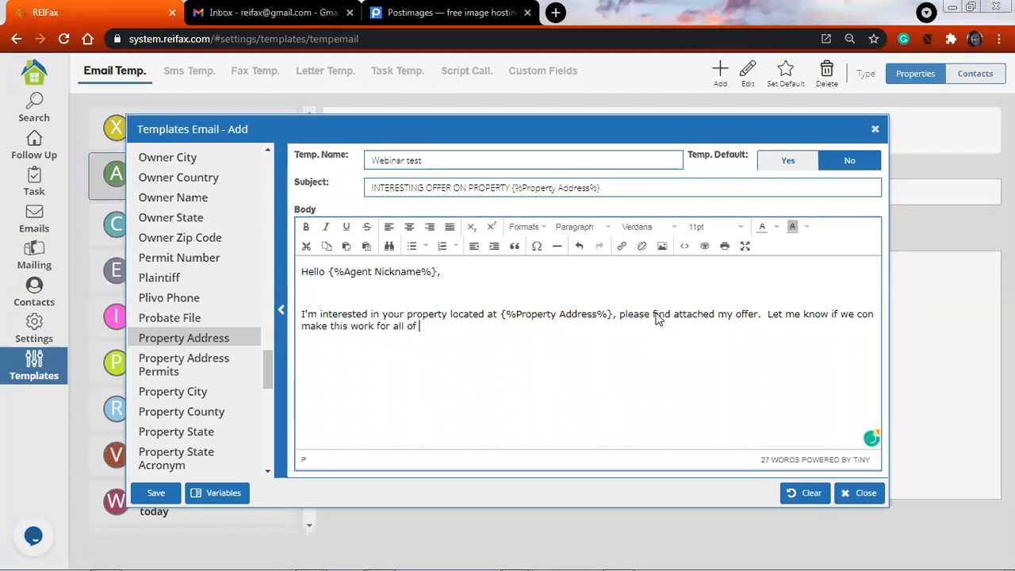
type("us.")
key("Return")
key("Return")
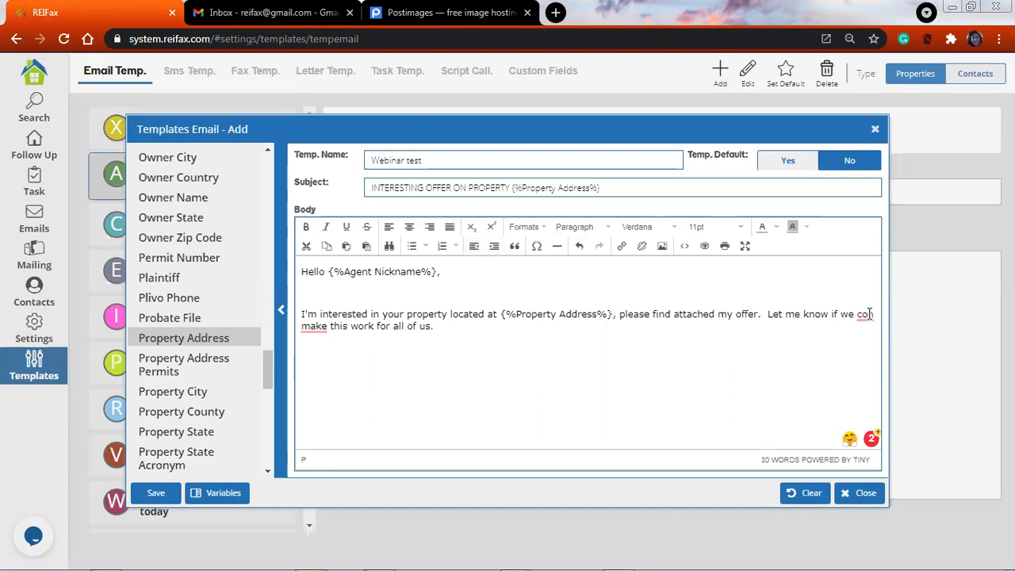
Correct the misspelled "con" to "can" in the last sentence and place the cursor below the paragraph
mouse_move(868, 314)
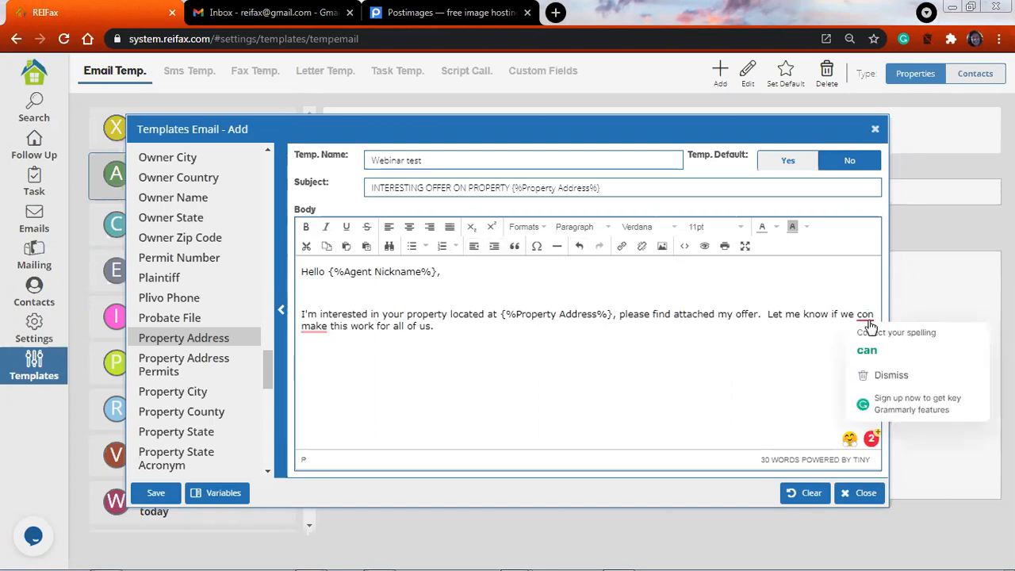
left_click(870, 352)
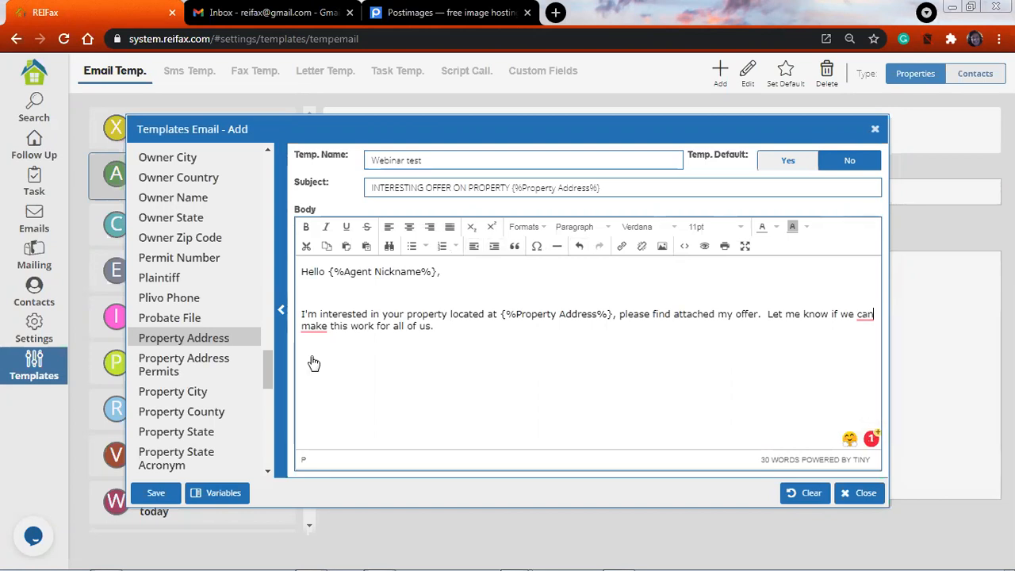
left_click(448, 347)
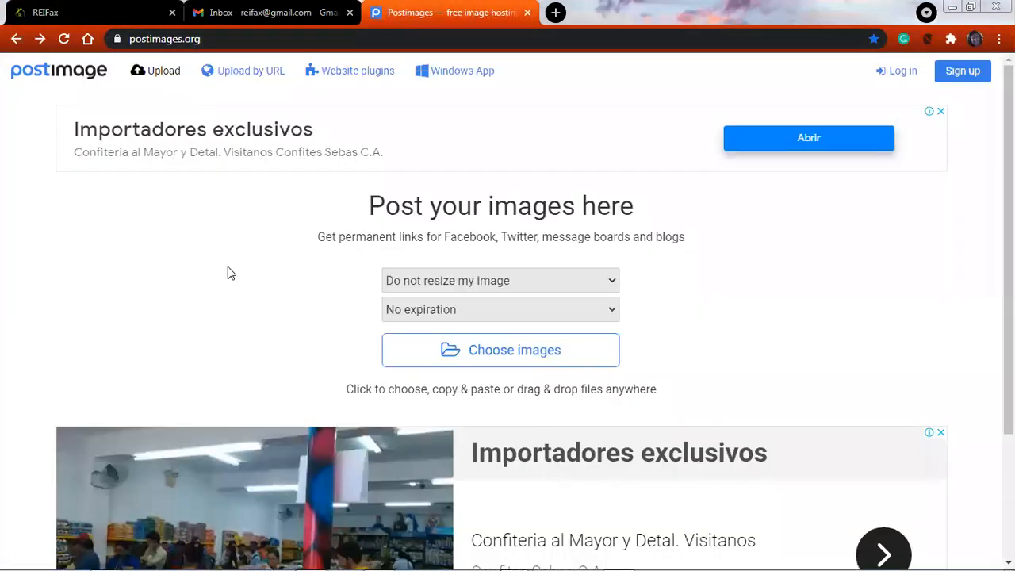
On the Postimages site, upload the image "WhatsApp Image 2021-05-03 at 3.27.38 PM" from the REIFax folder
left_click(491, 350)
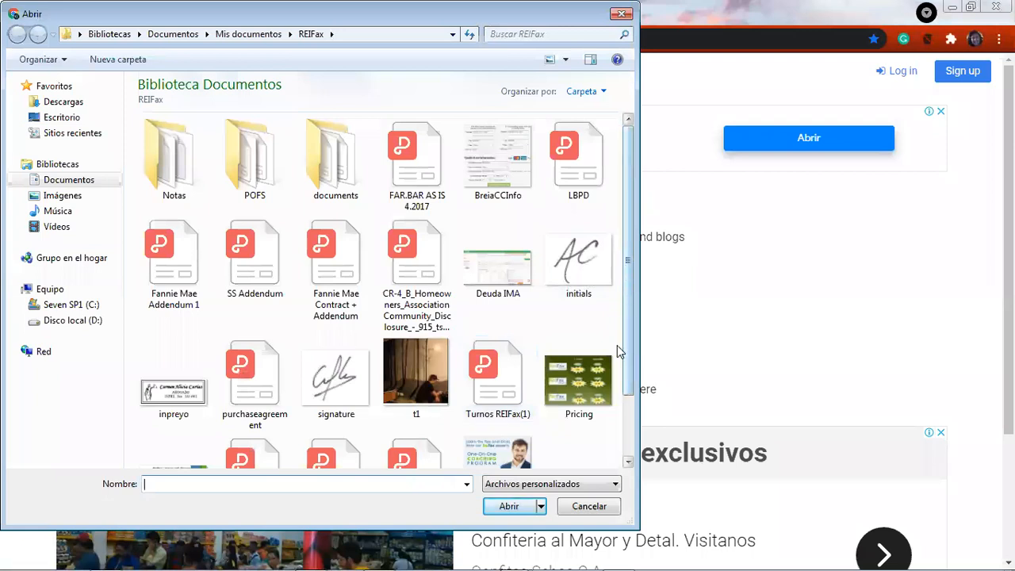
scroll(625, 307, "down", 2)
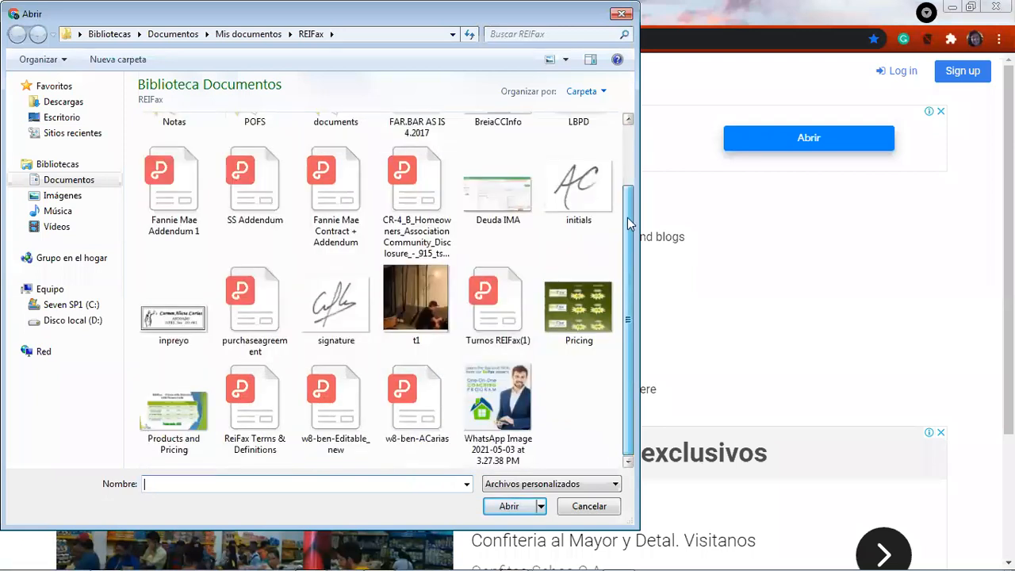
scroll(629, 199, "up", 1)
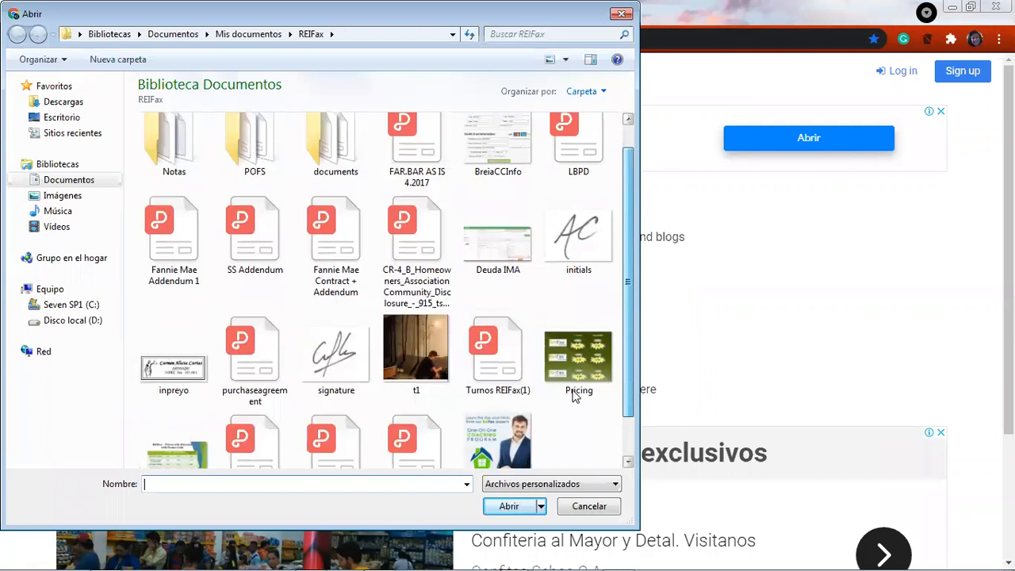
scroll(555, 400, "down", 1)
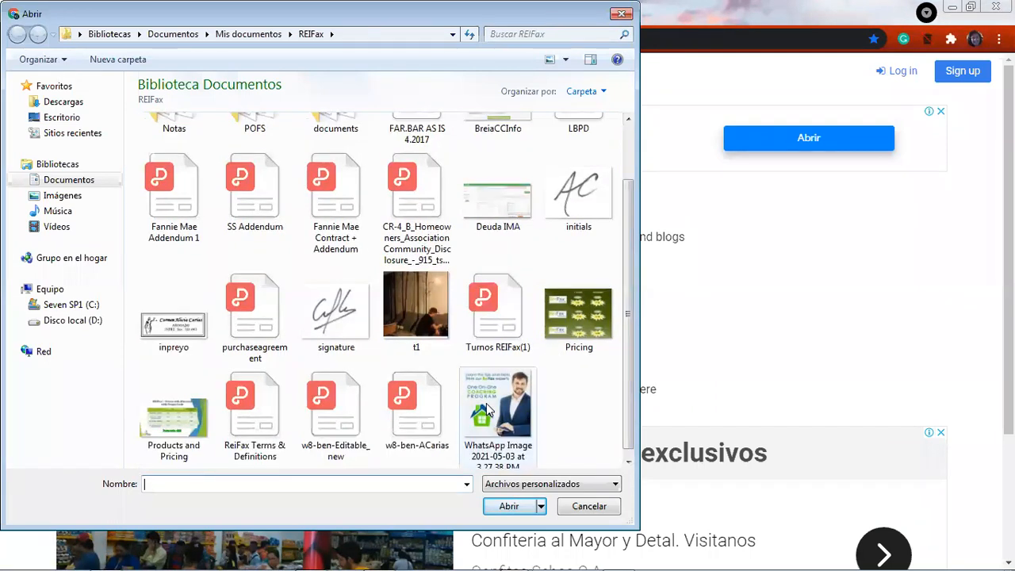
left_click(486, 402)
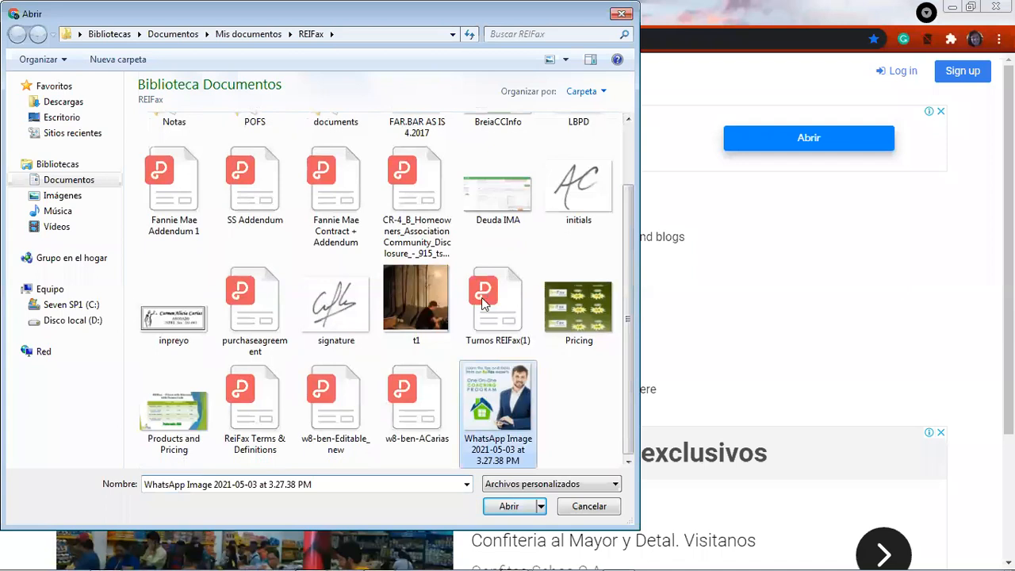
key("Return")
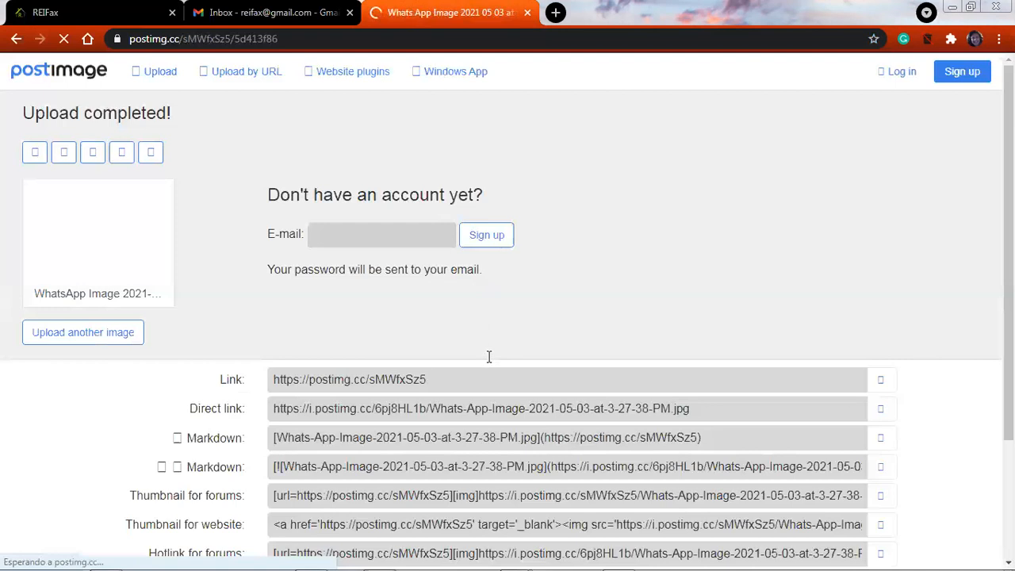
Copy the uploaded image's direct link and switch back to the REIFax email template
scroll(189, 250, "down", 2)
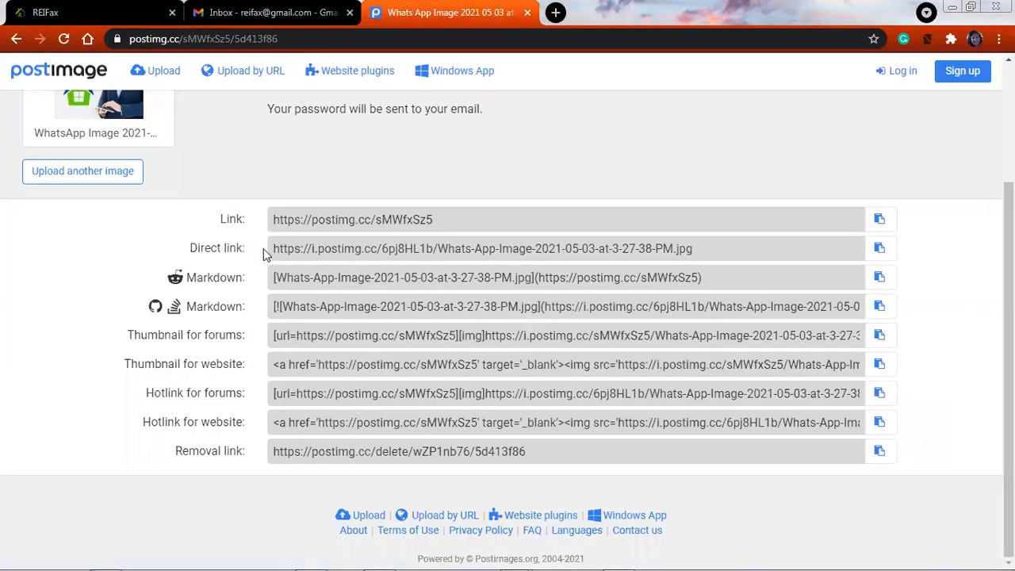
left_click(882, 250)
key("ctrl+Tab")
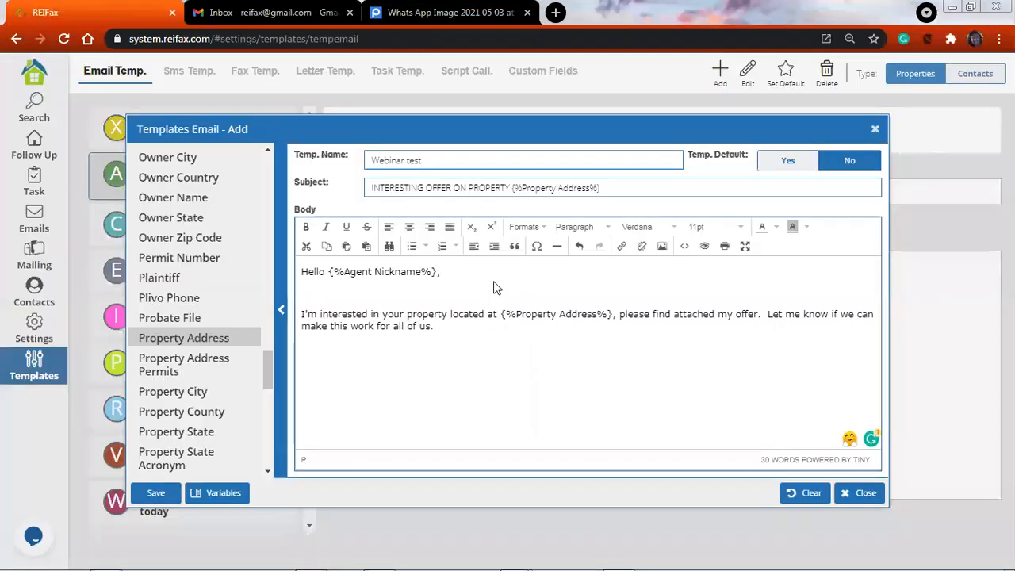
Insert an image below the paragraph, using the copied direct link as its source and "reifax" as its description
left_click(662, 246)
right_click(494, 282)
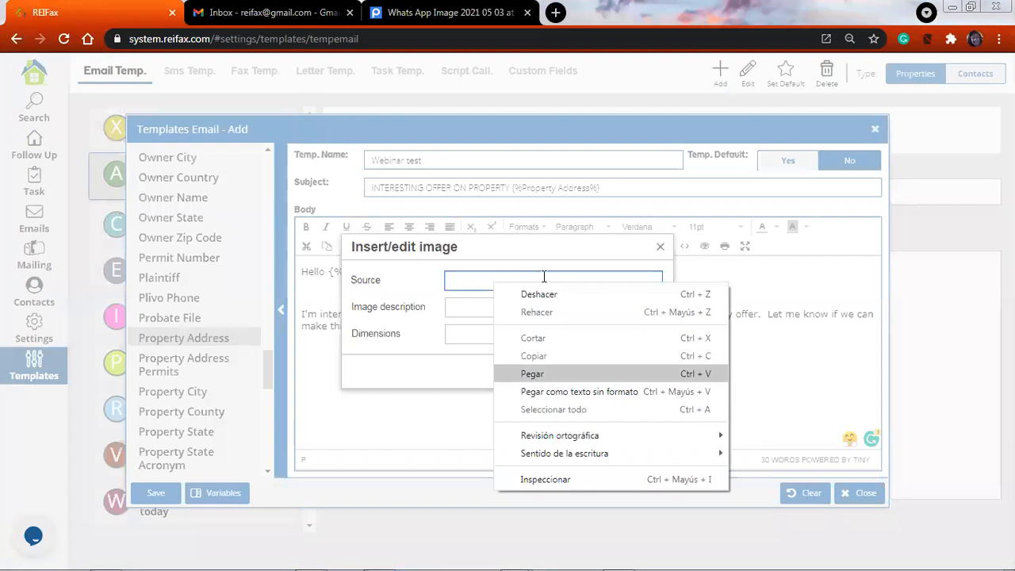
key("Return")
left_click(502, 307)
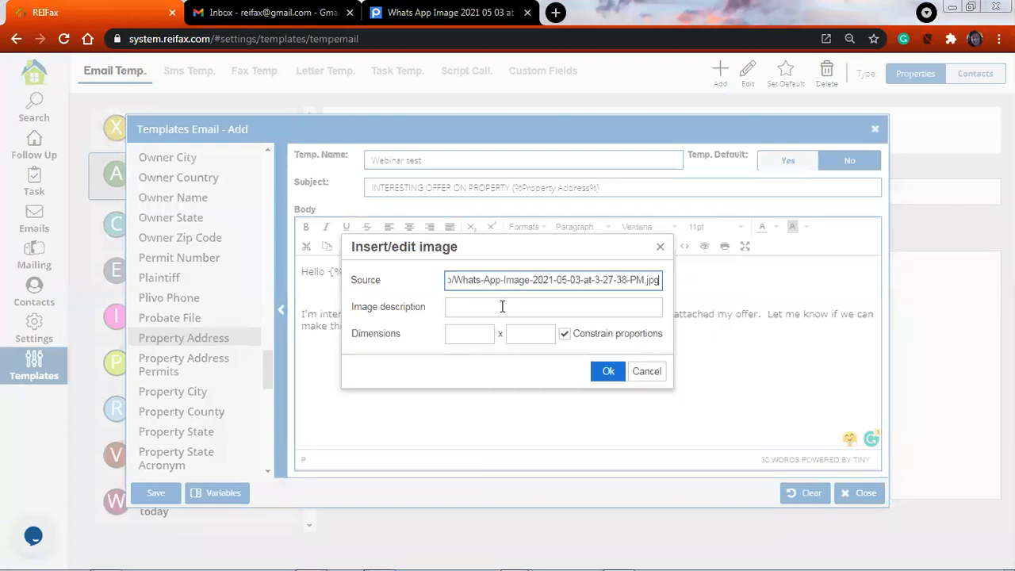
type("reifax")
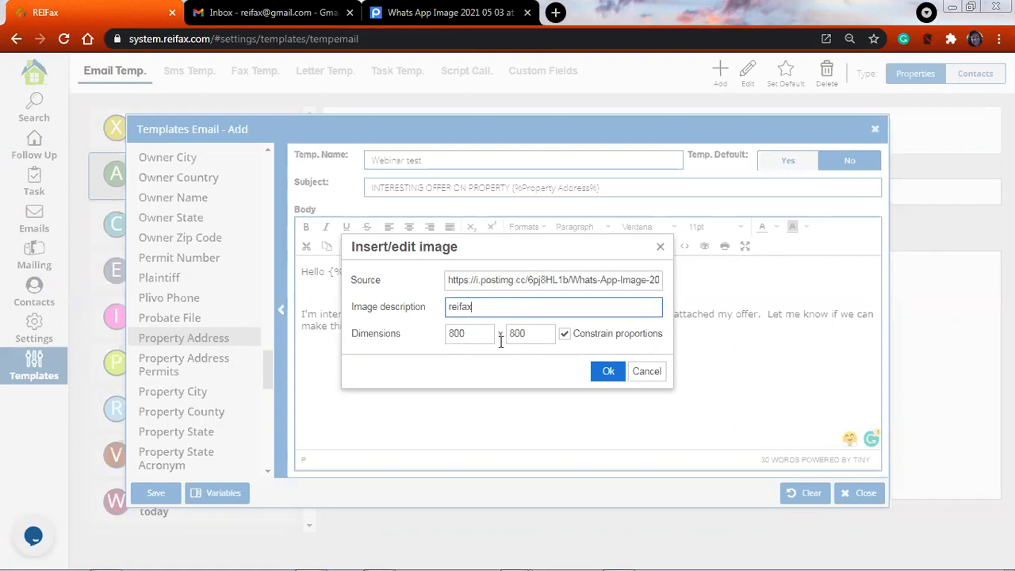
left_click(608, 371)
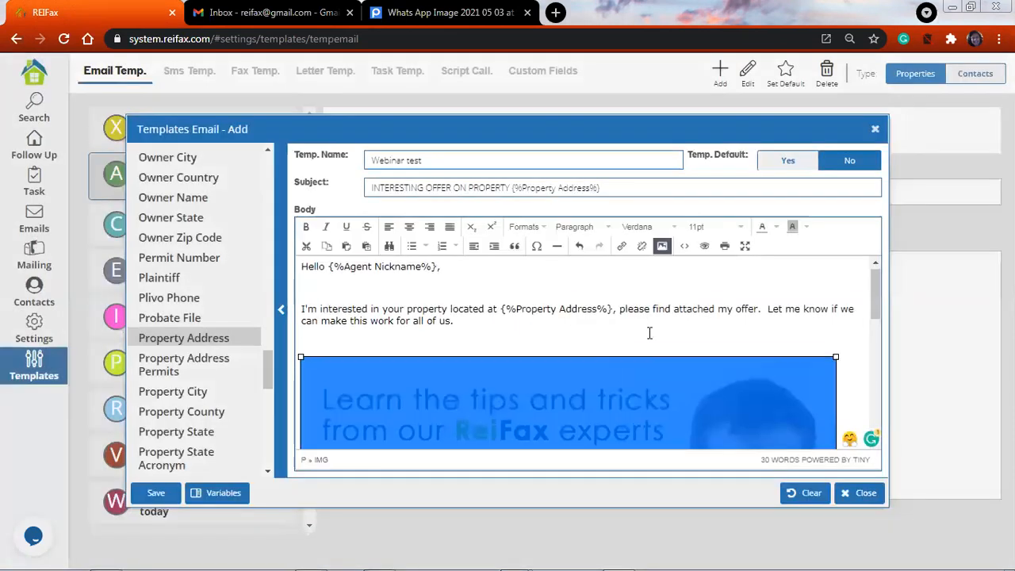
Shrink the inserted coaching program image proportionally to a small thumbnail and leave a blank line below it
scroll(647, 333, "down", 1)
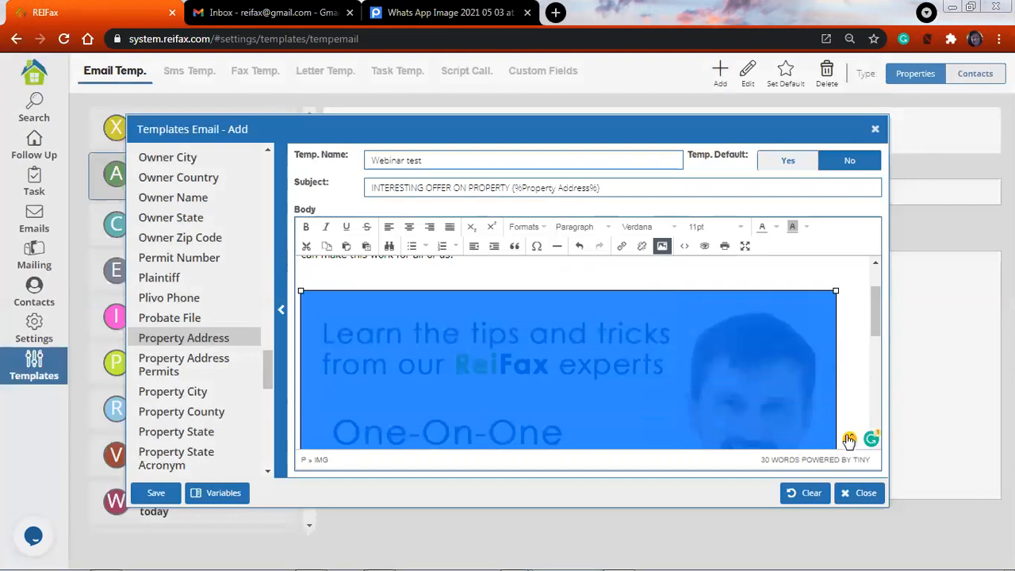
scroll(832, 431, "down", 5)
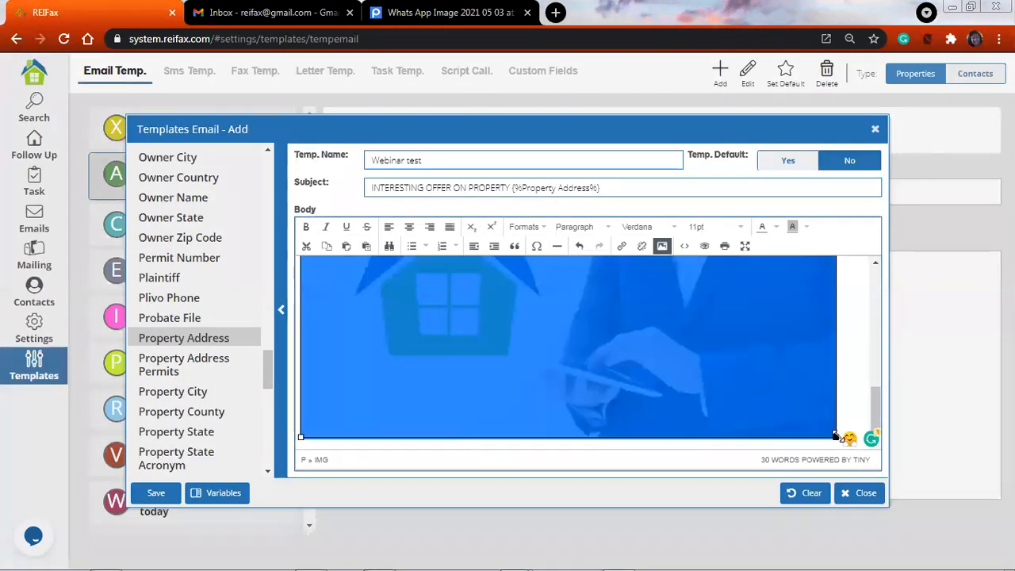
left_click_drag(835, 435, 523, 435)
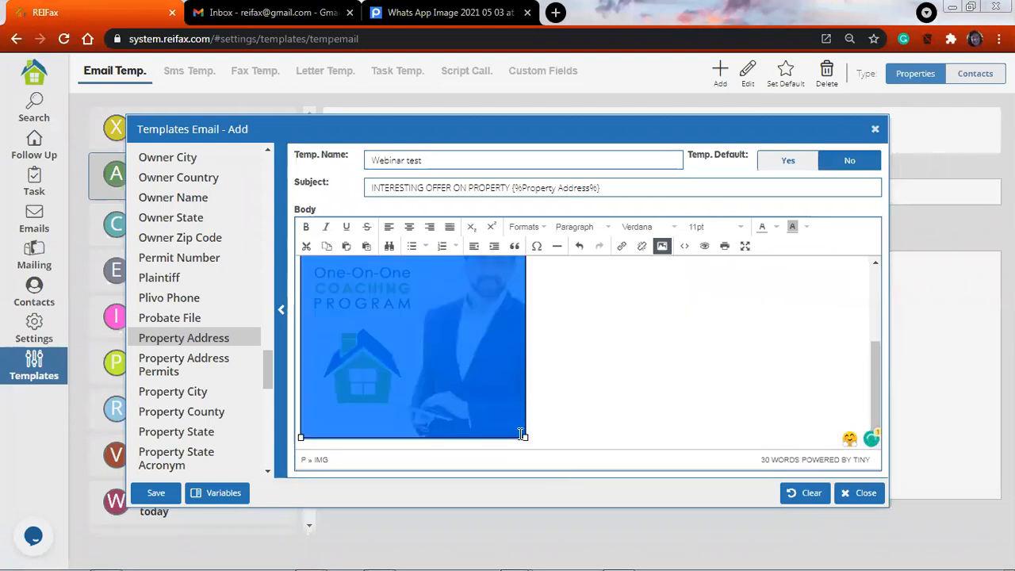
left_click_drag(467, 373, 467, 374)
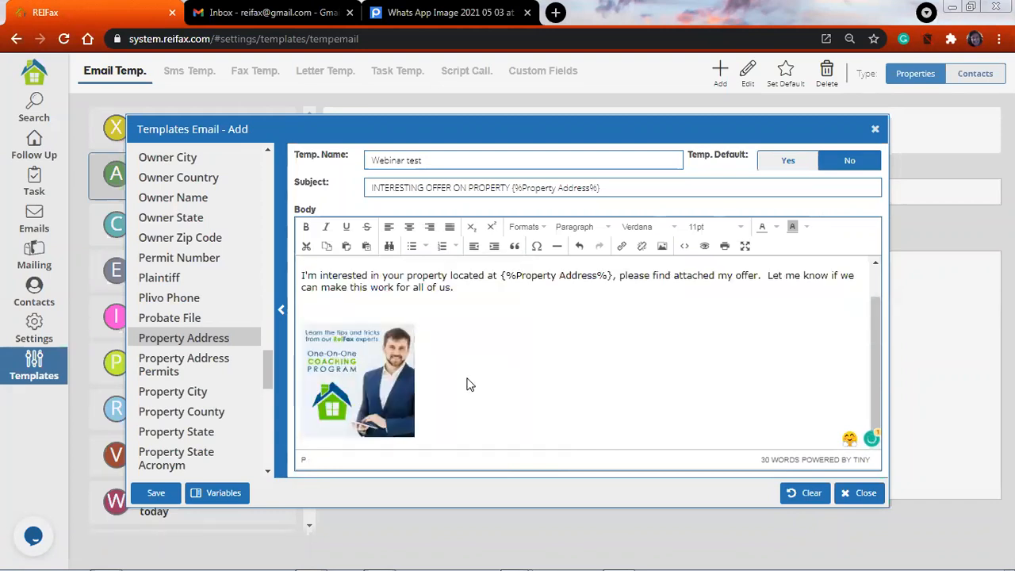
key("Return")
key("Return")
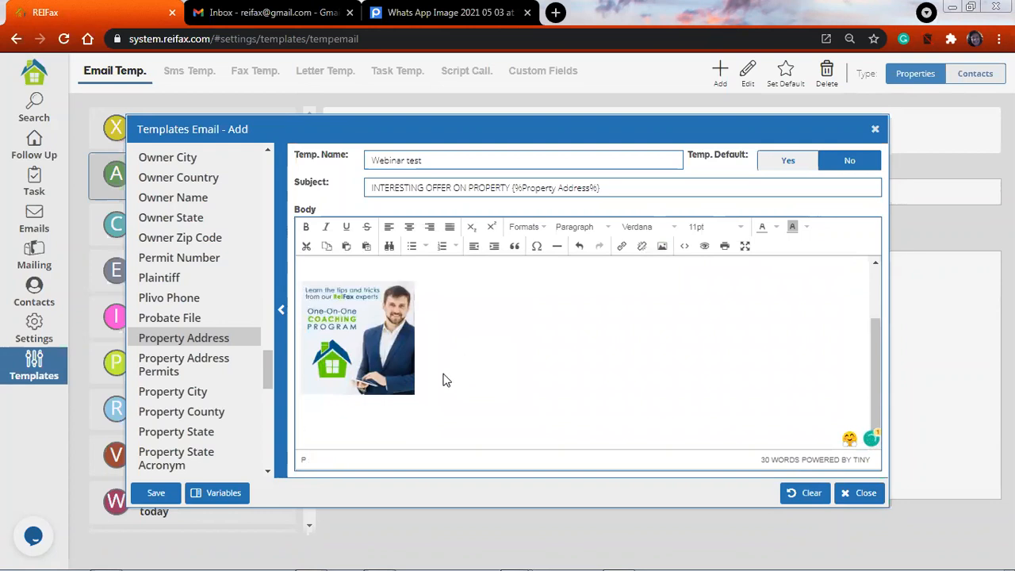
Below the image, write the sender's full name and, on the following line, the sender's phone number
key("Return")
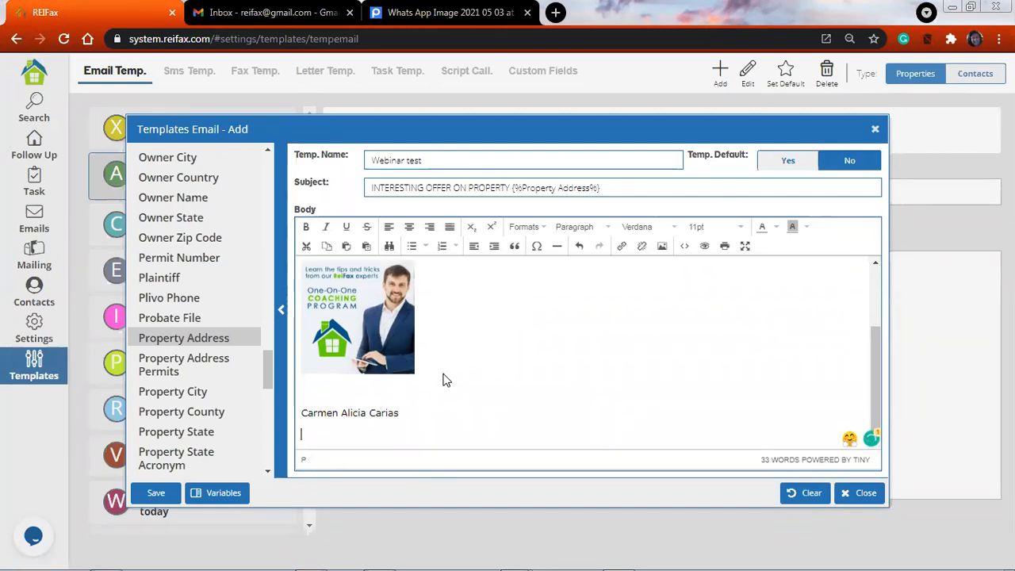
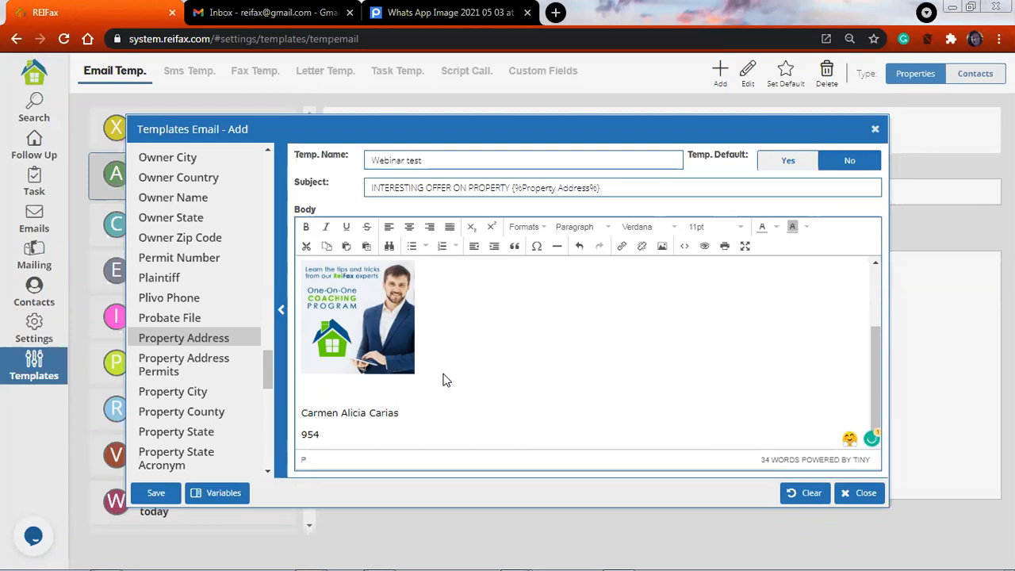
key("Return")
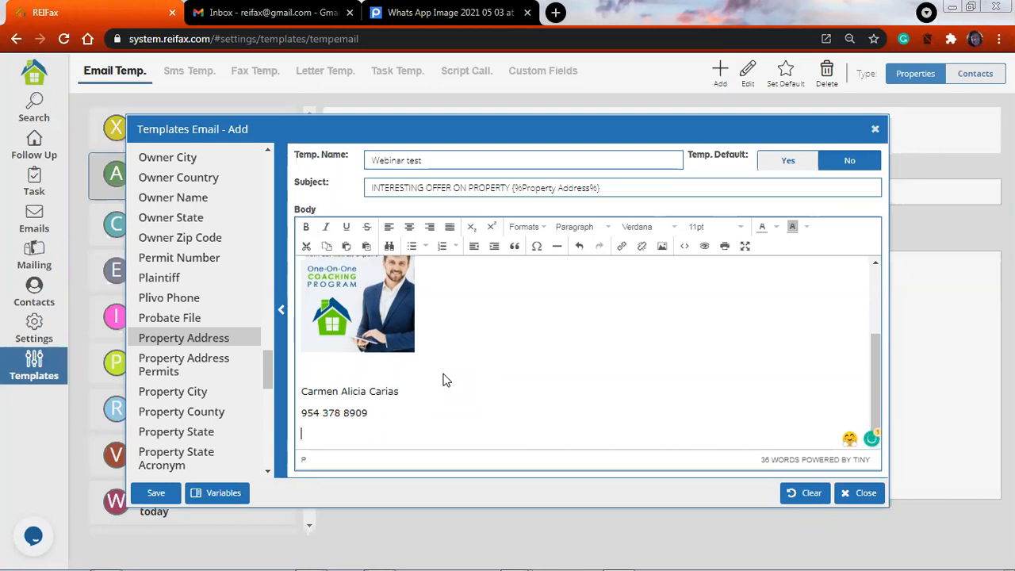
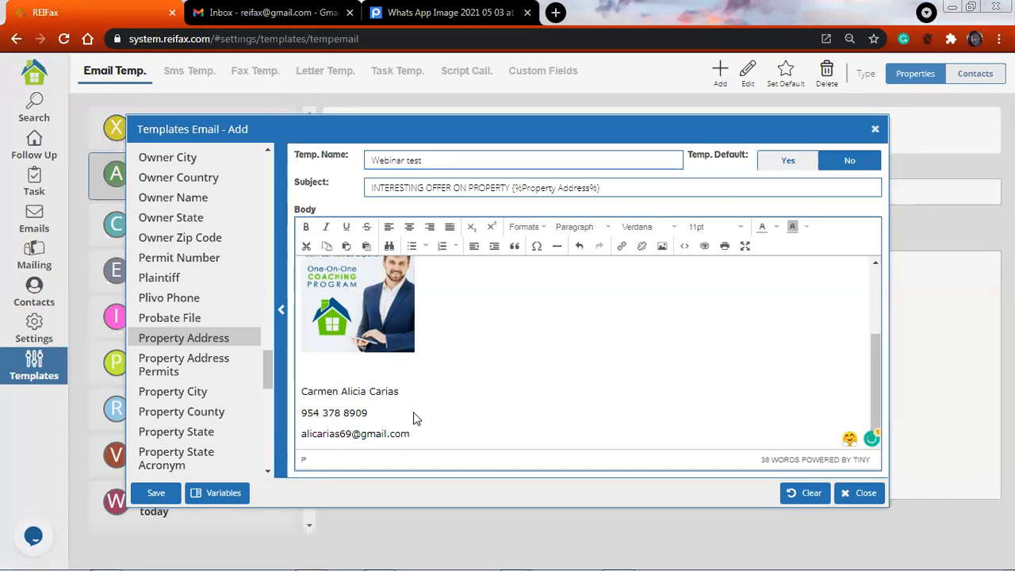
Replace the three typed signature lines with the Follow up Name variable and put the Follow up Email variable on the line below
left_click(303, 390, "shift")
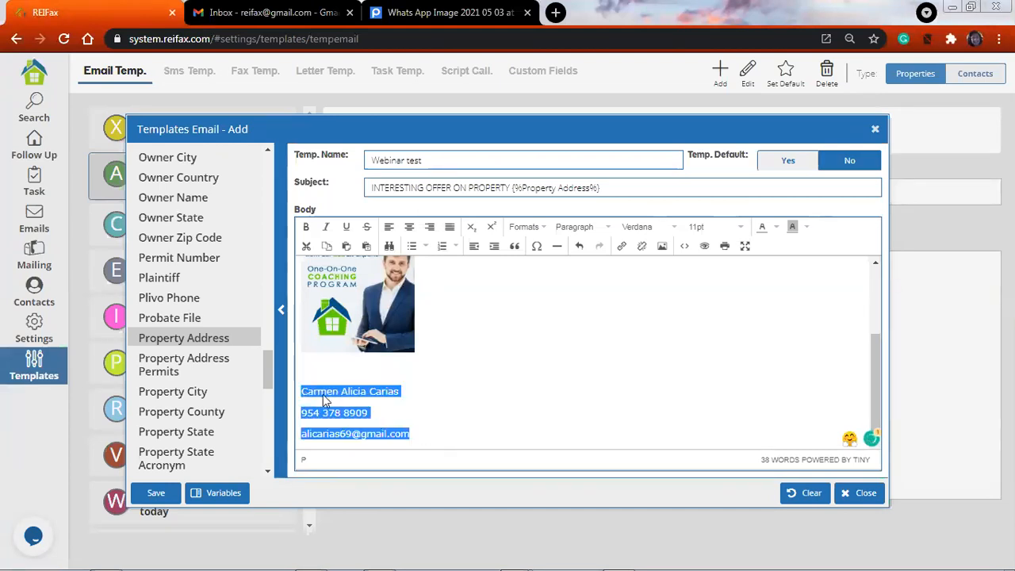
left_click_drag(267, 378, 297, 225)
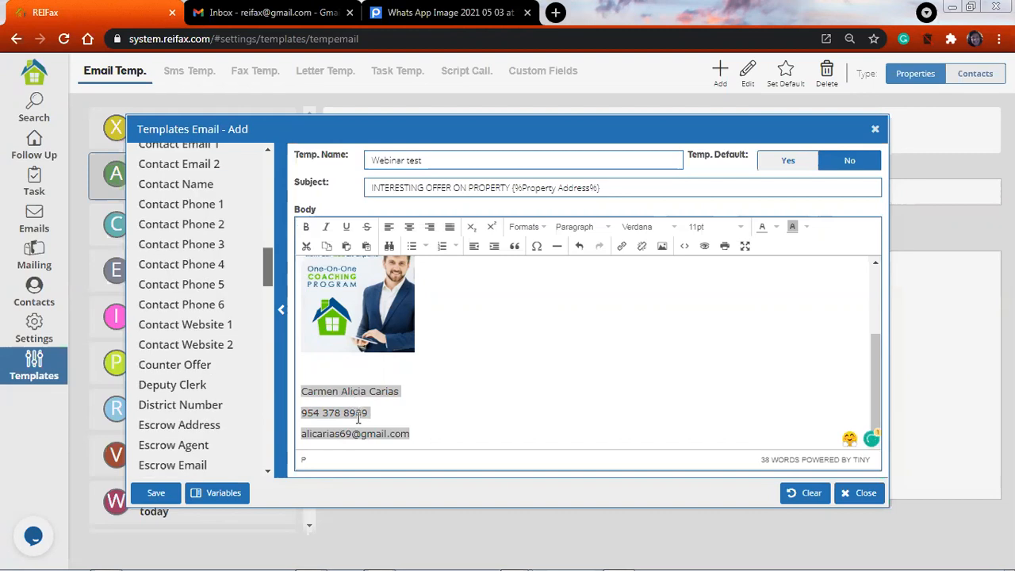
scroll(254, 262, "up", 5)
scroll(258, 269, "down", 10)
scroll(217, 336, "down", 1)
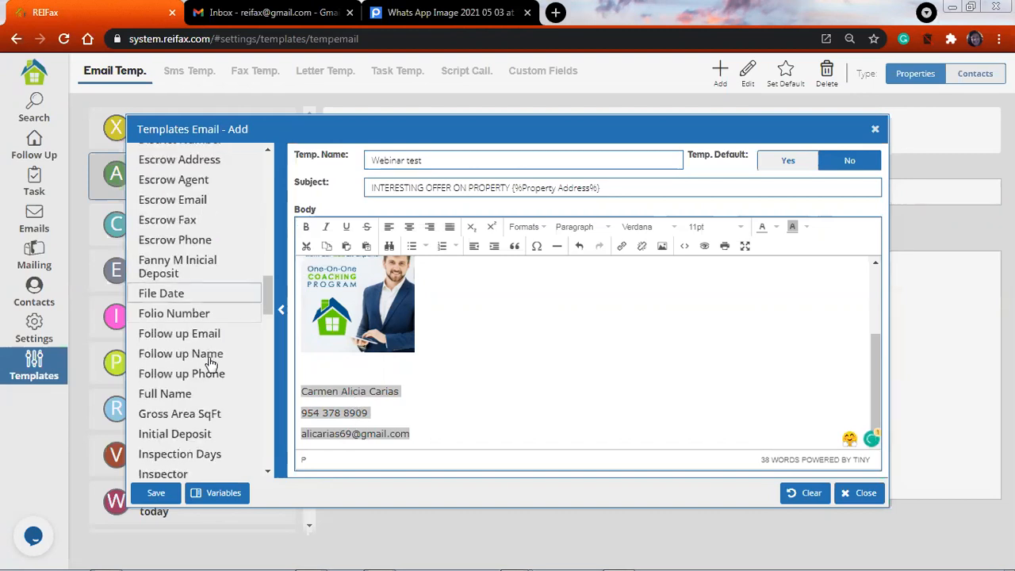
left_click(220, 353)
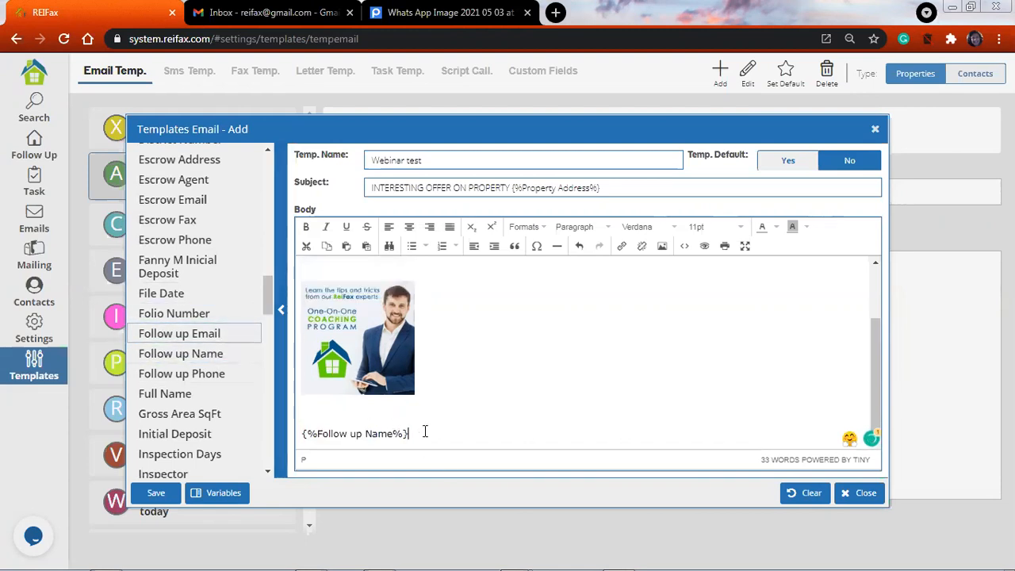
key("Return")
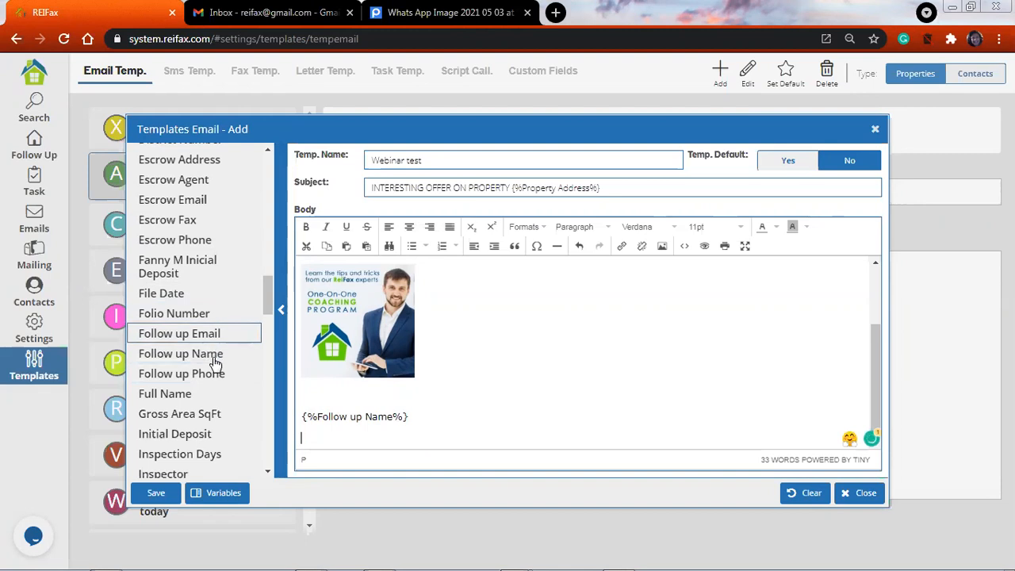
left_click(215, 333)
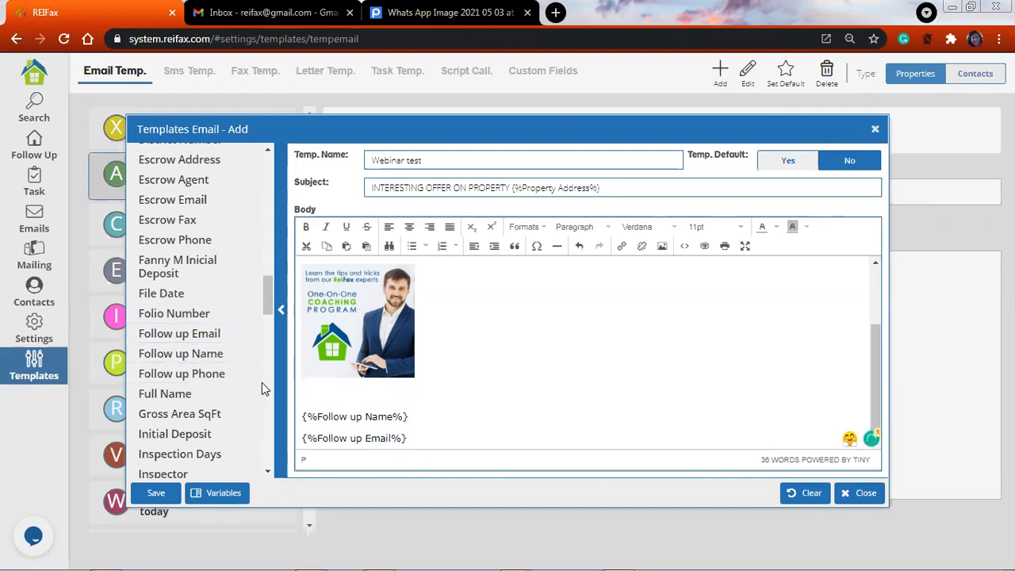
Add the Follow up Phone variable on its own line below the Follow up Email variable in the signature
left_click(229, 372)
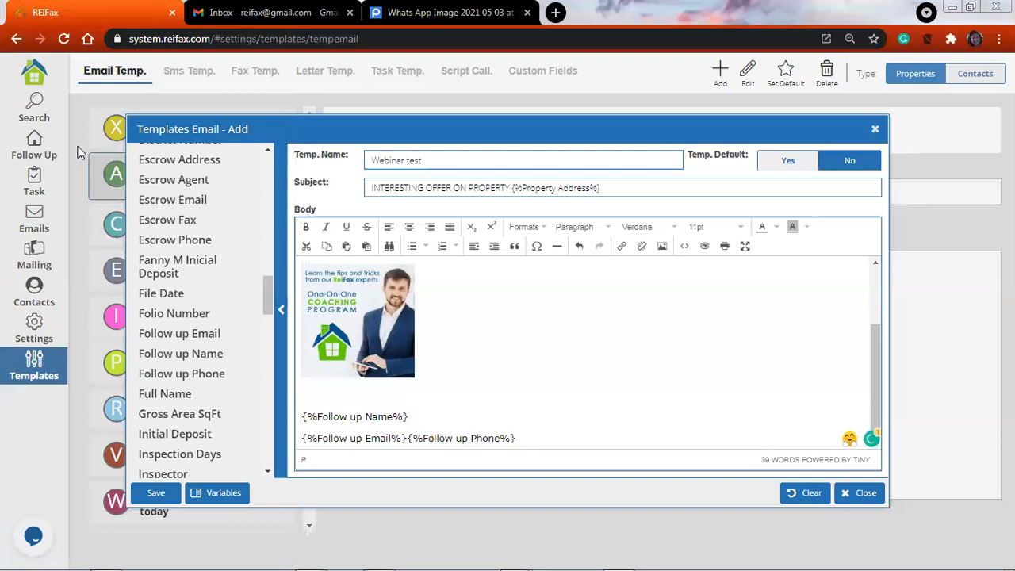
key("Return")
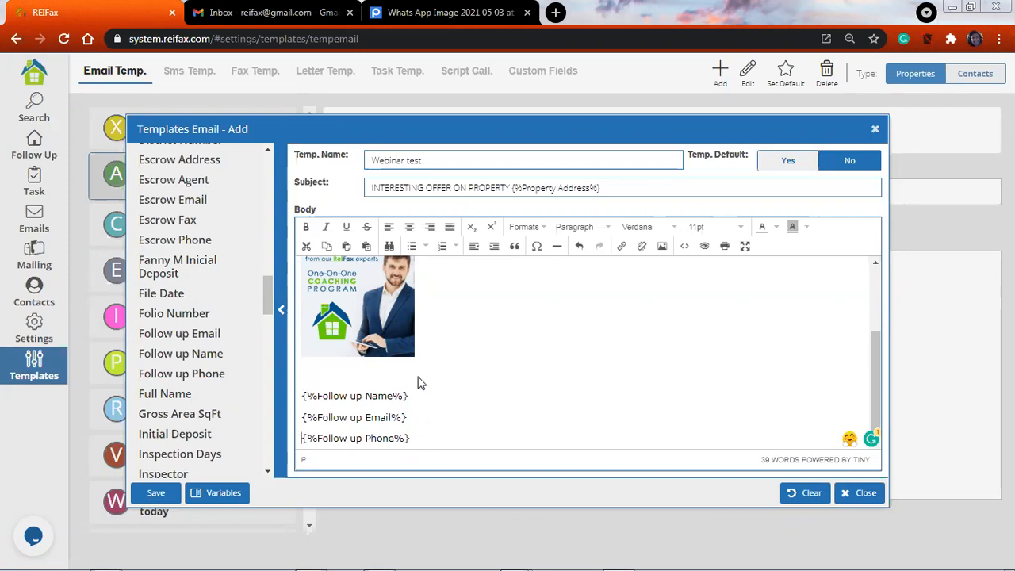
Upload the signature image to Postimages and insert it above the signature variables from its direct link, with the image description "signatures"
left_click(375, 383)
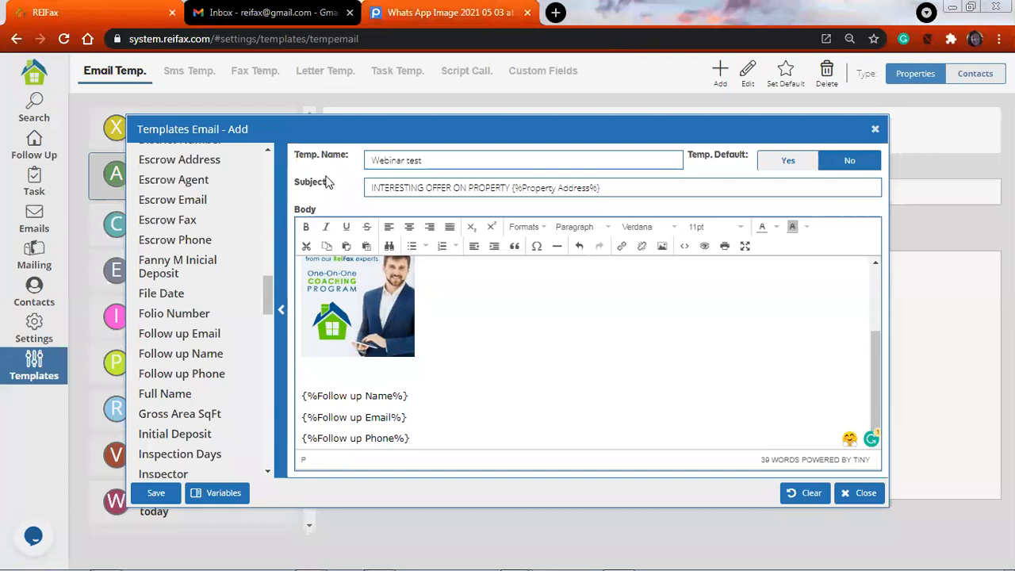
left_click(522, 14)
key("ctrl+t")
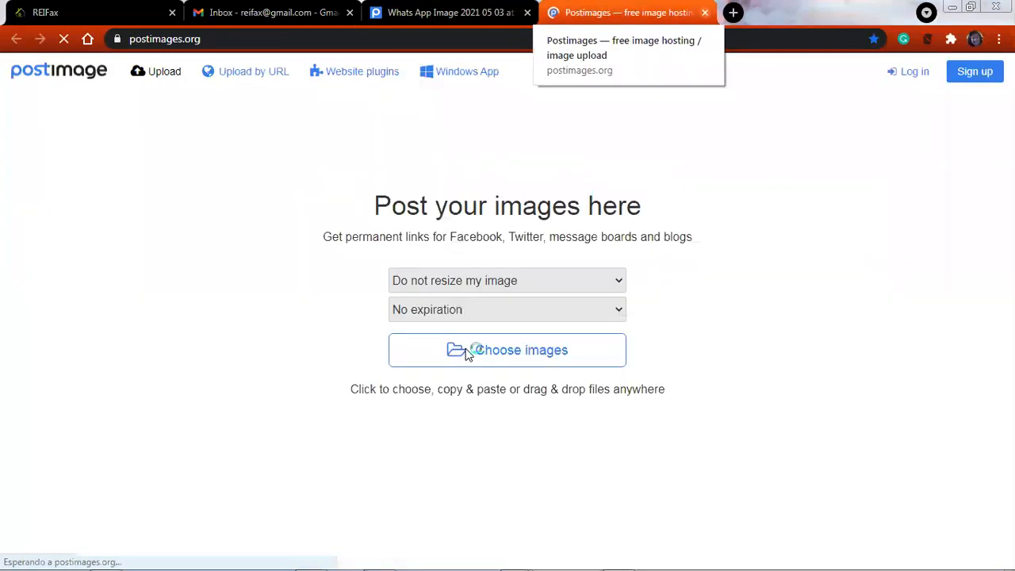
left_click(466, 351)
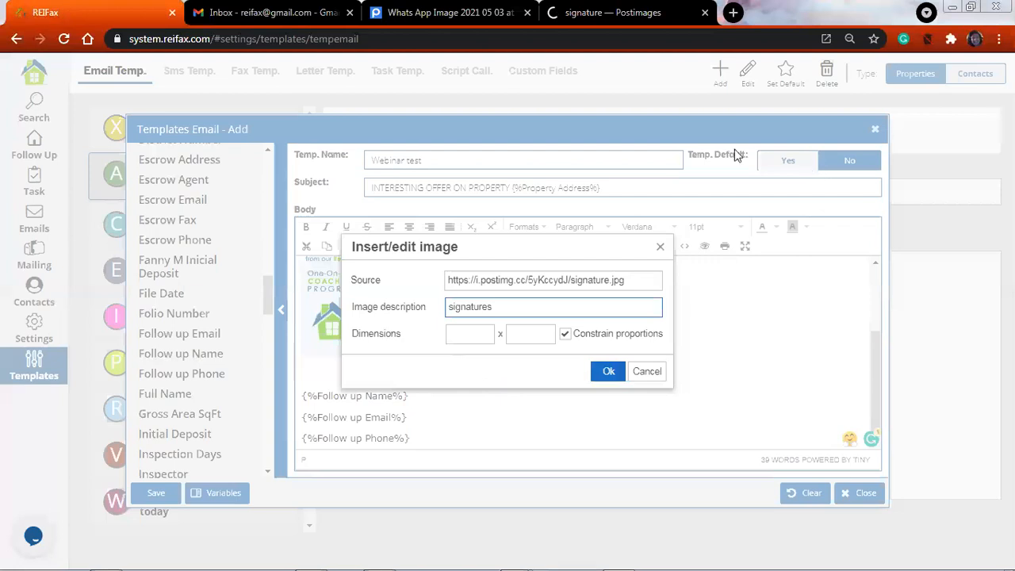
key("Return")
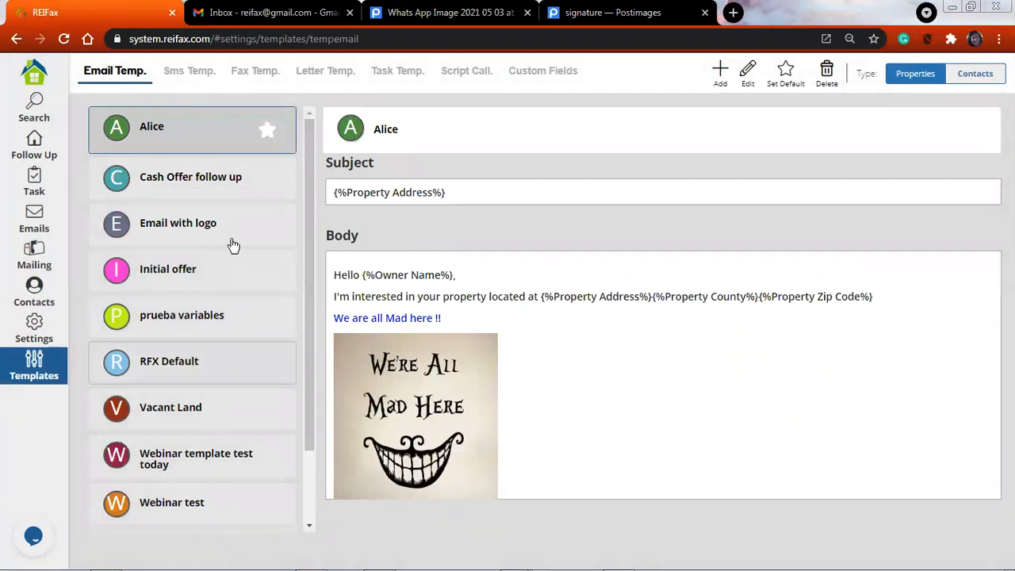
Set the "Email with logo" email template as the default
scroll(233, 238, "down", 2)
scroll(253, 123, "up", 2)
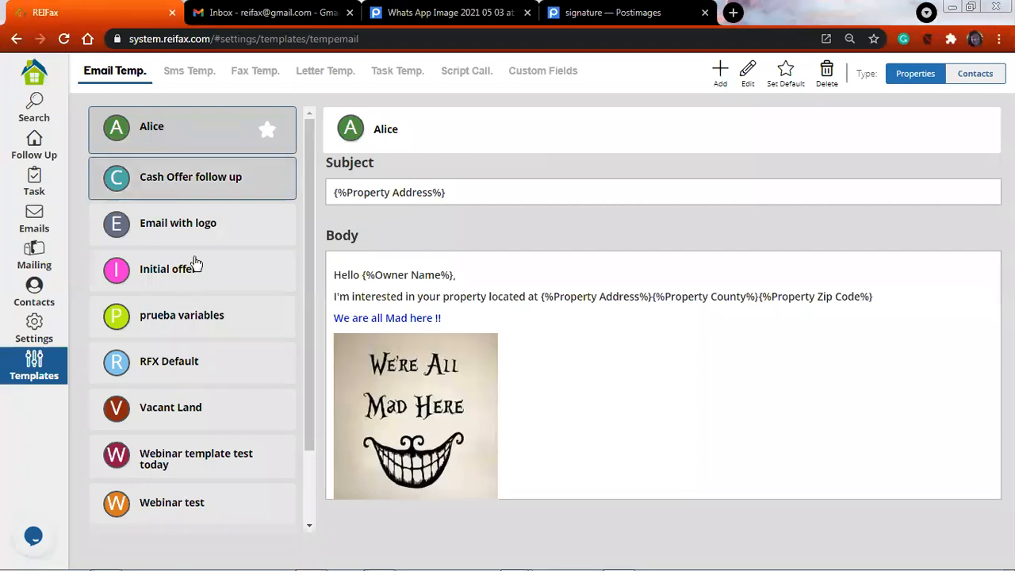
left_click(178, 224)
left_click(767, 85)
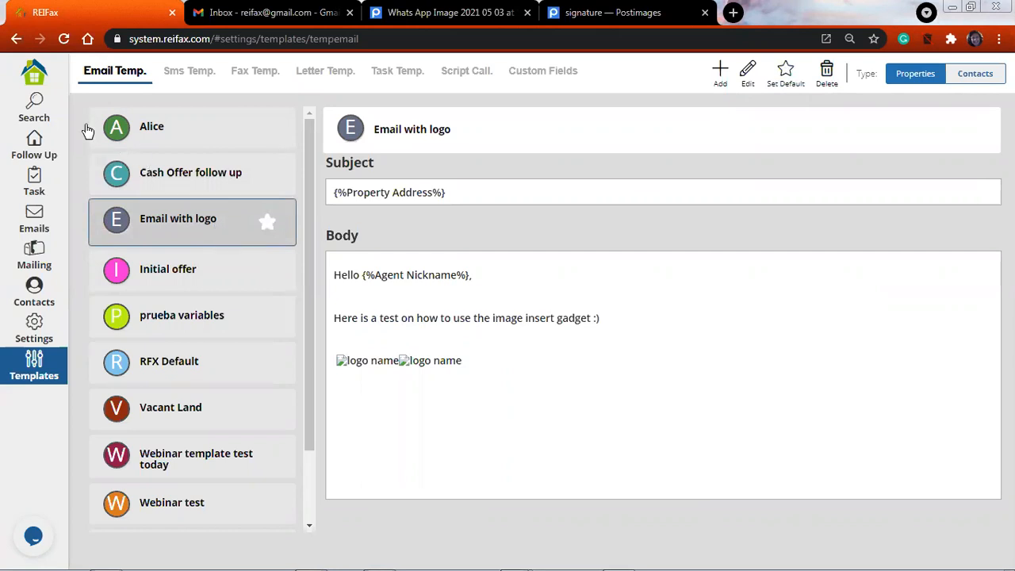
Open the Send Documents page for the first followed property and start sending the documents by email
left_click(33, 148)
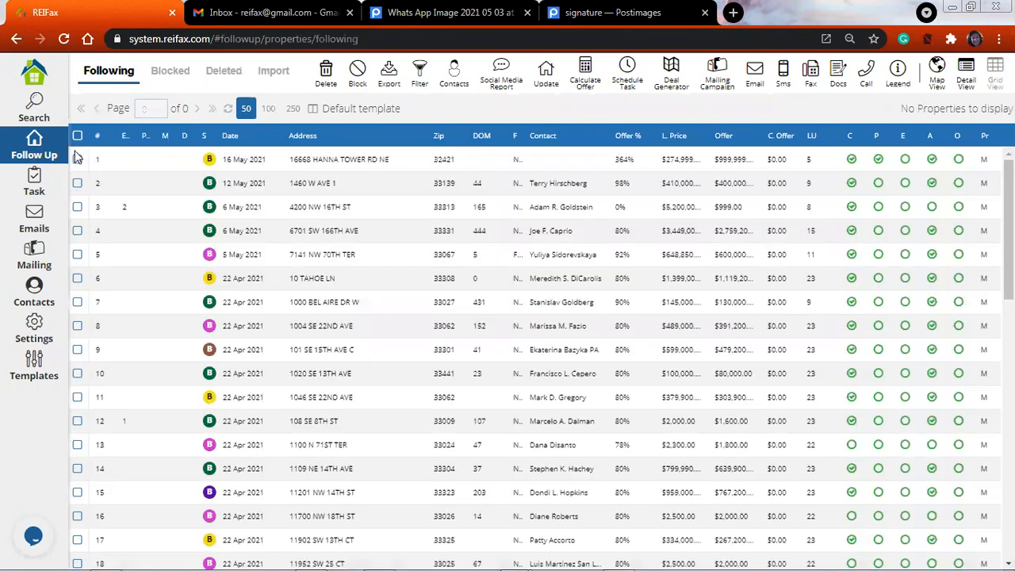
left_click(77, 159)
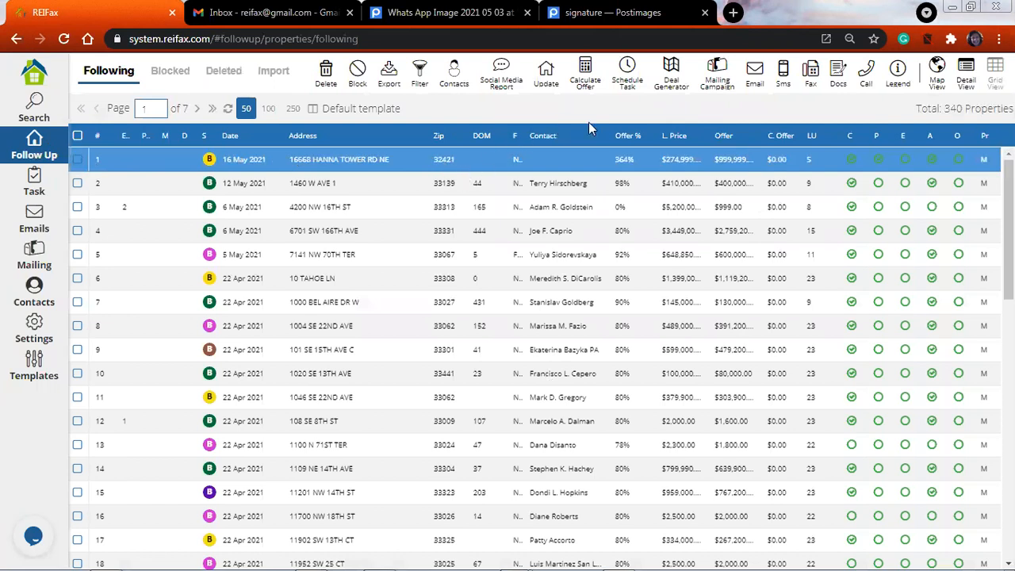
left_click(274, 224)
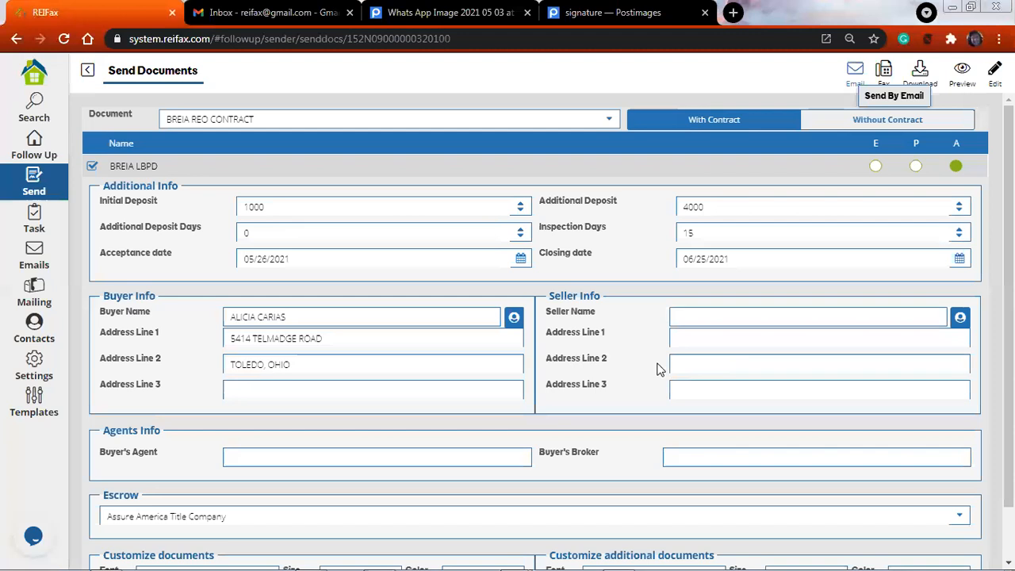
left_click(853, 72)
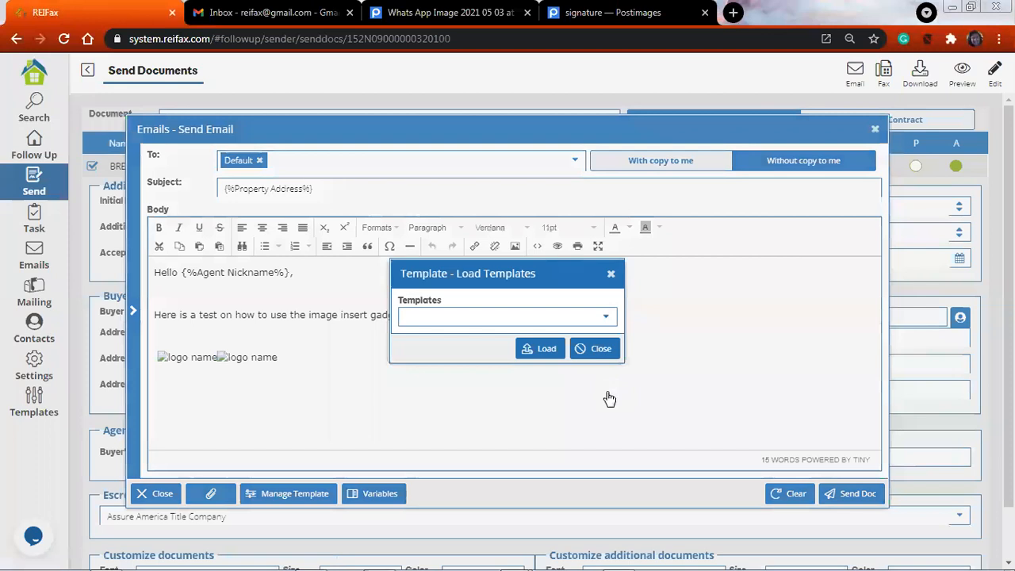
Load the first "Webinar test" template into the email and review its body, contact variables and logo
left_click(605, 317)
left_click_drag(609, 398, 562, 442)
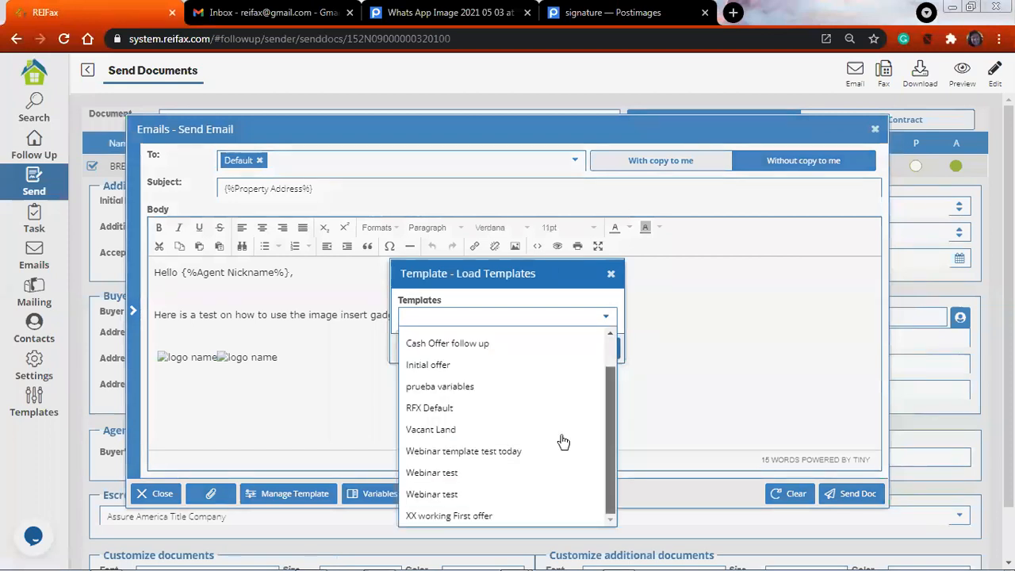
left_click(460, 472)
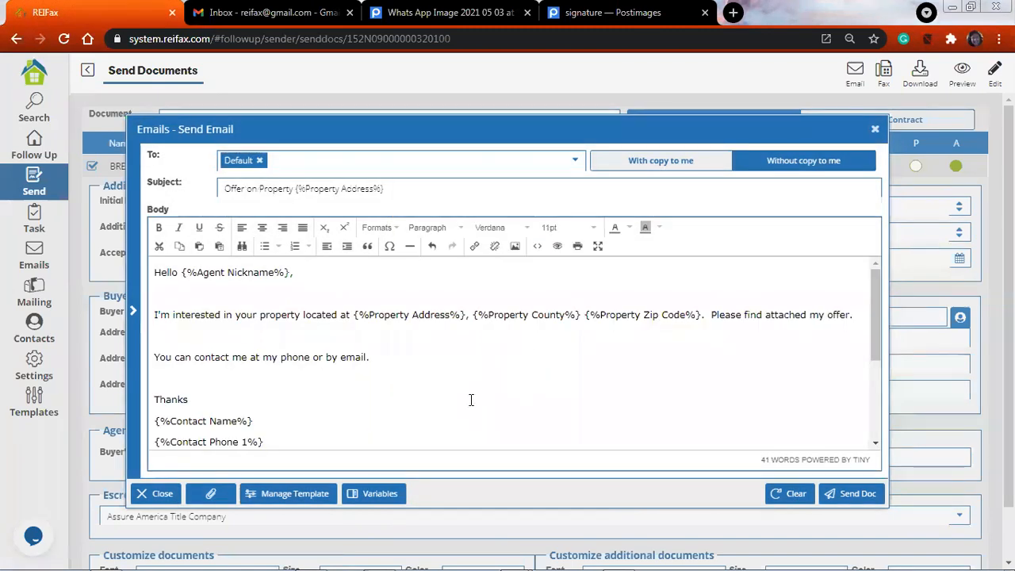
scroll(462, 404, "down", 3)
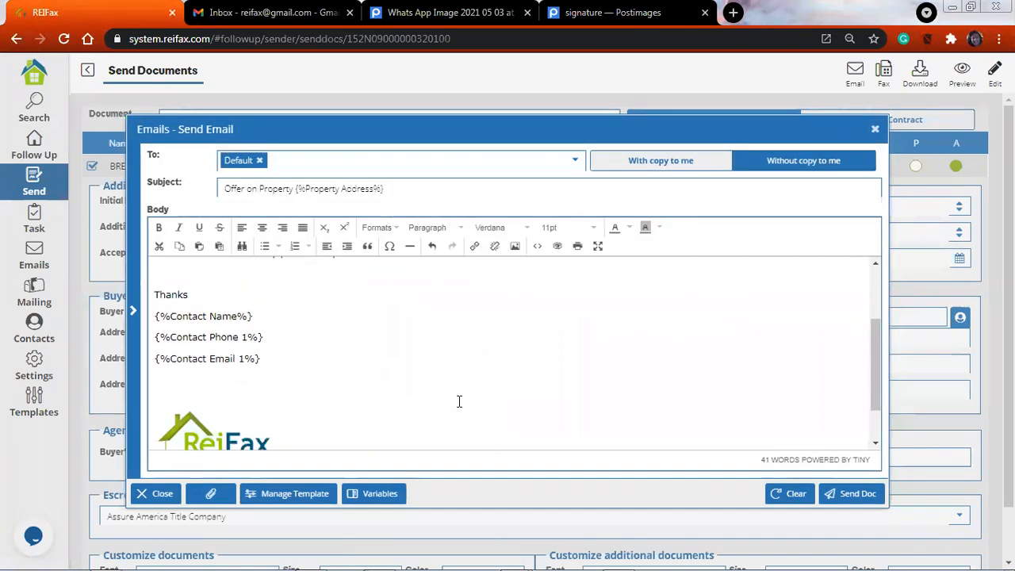
scroll(452, 393, "down", 1)
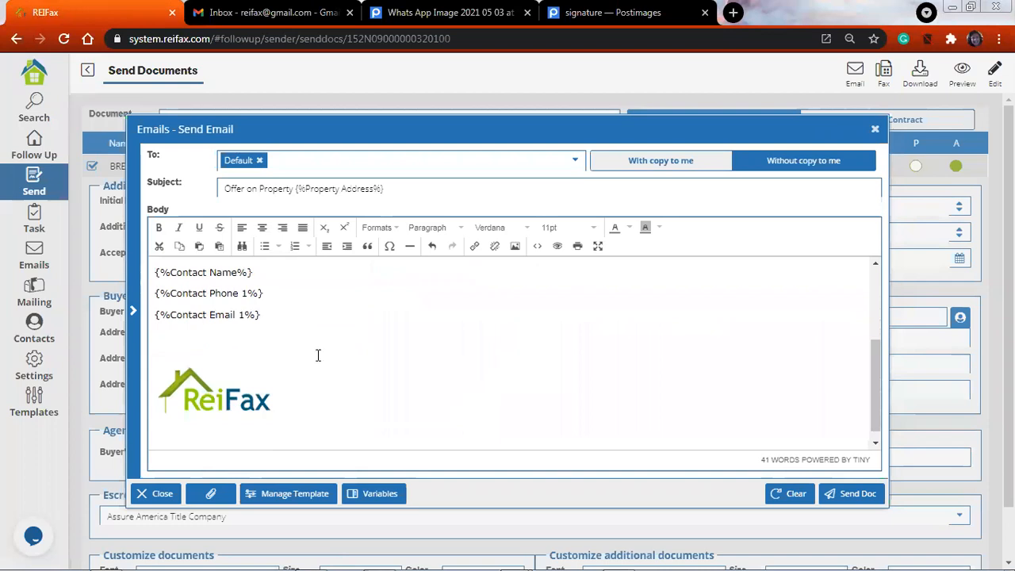
scroll(317, 355, "up", 3)
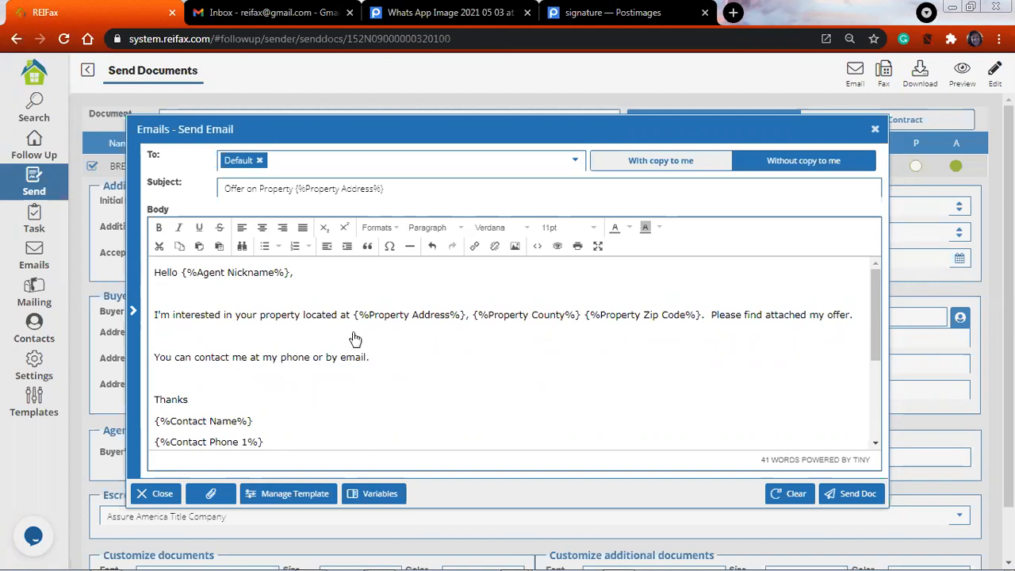
scroll(354, 338, "down", 1)
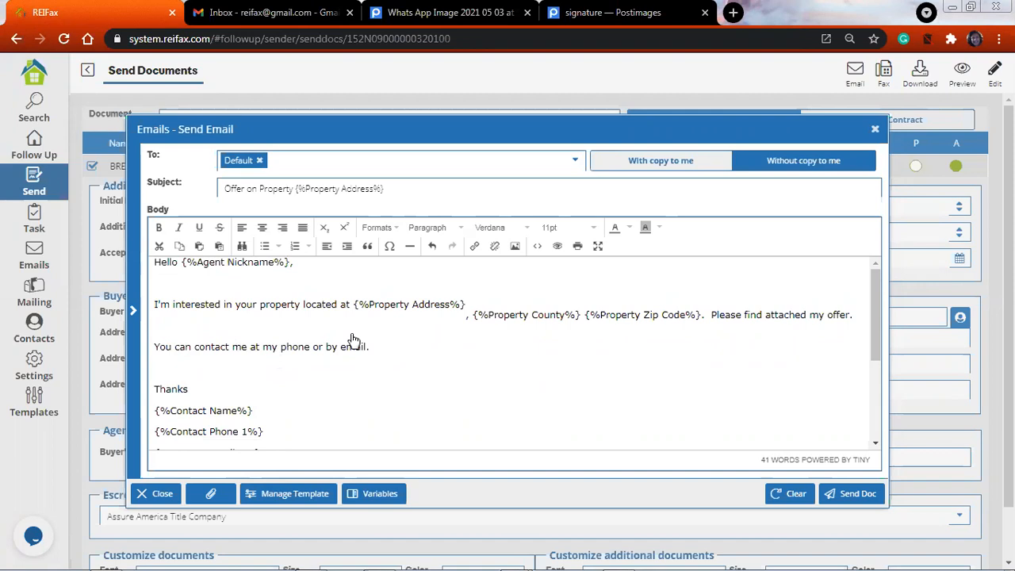
scroll(354, 339, "up", 1)
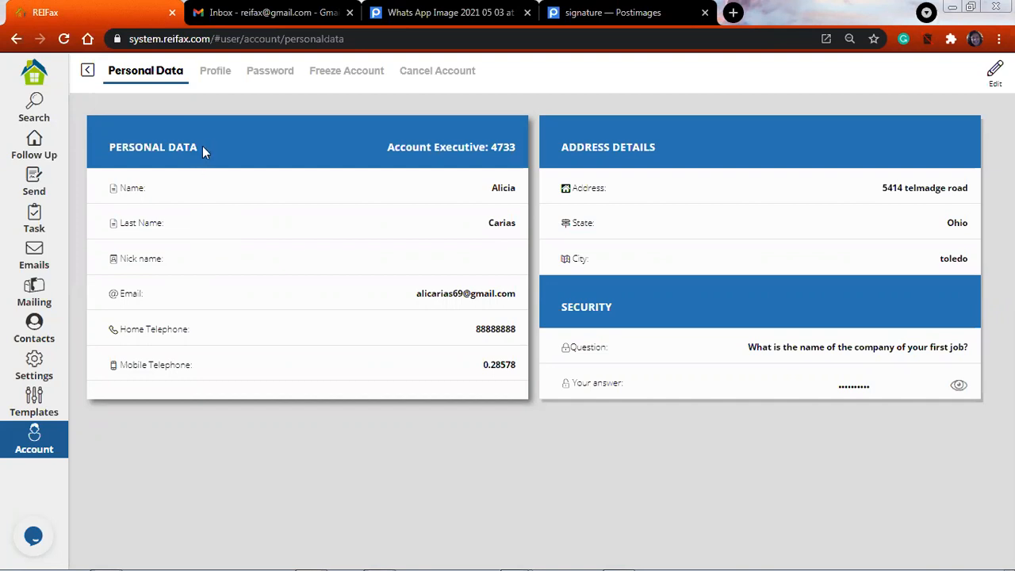
Examine the account's profile, including the buyer and seller info, company and address details
left_click(213, 77)
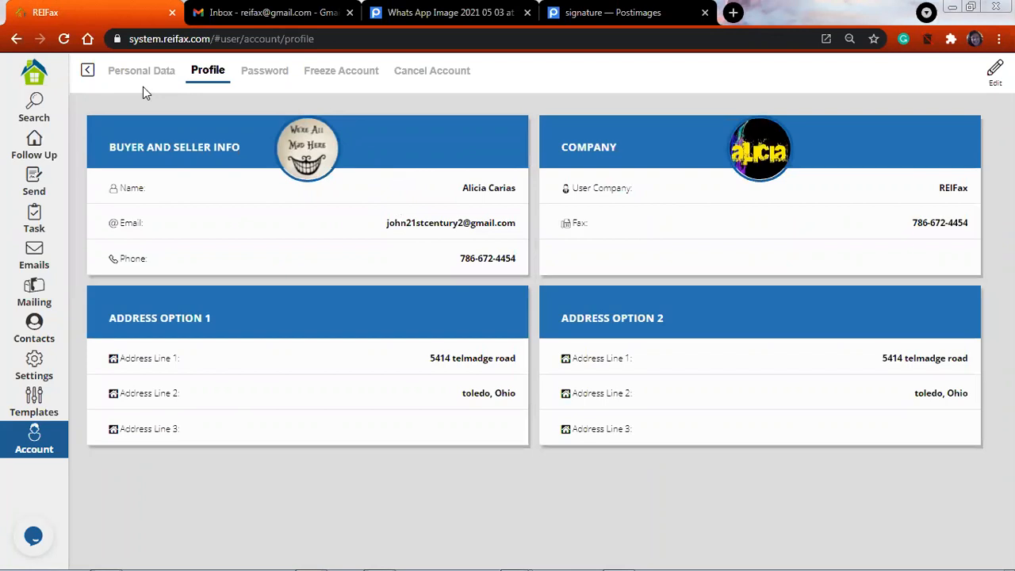
left_click(32, 77)
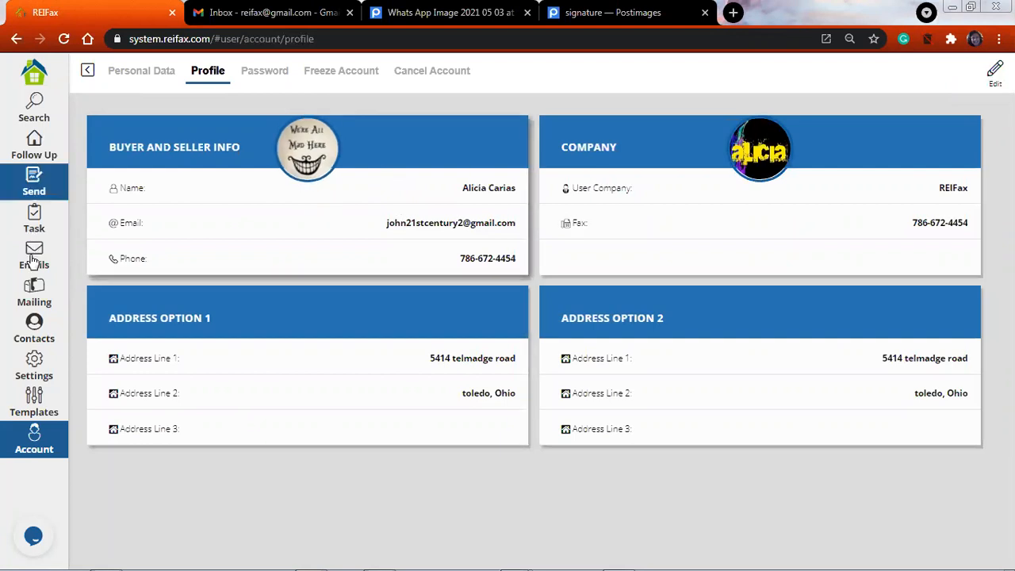
Start a new SMS template for properties and name it "Todays sms template"
left_click(34, 401)
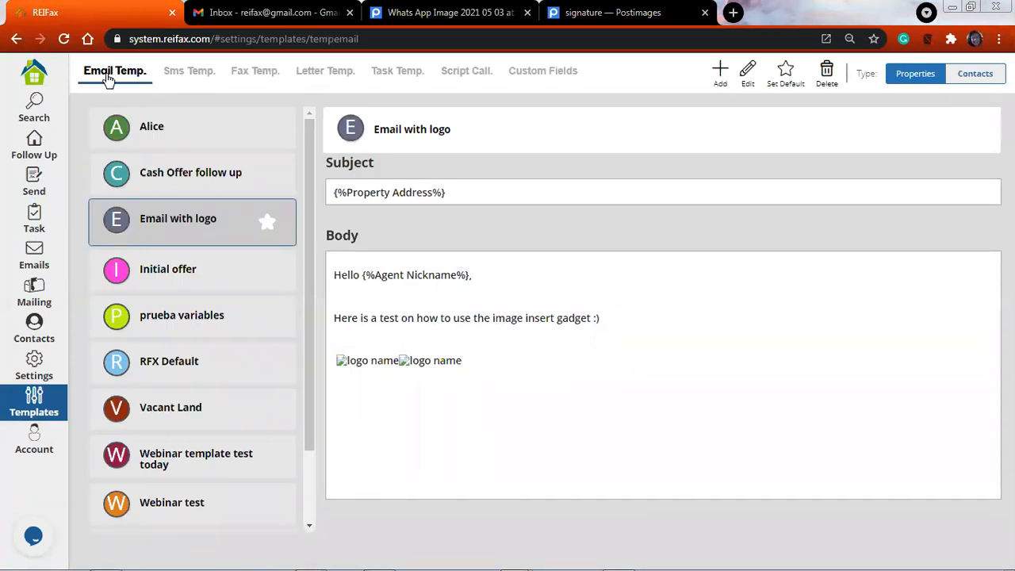
left_click(185, 78)
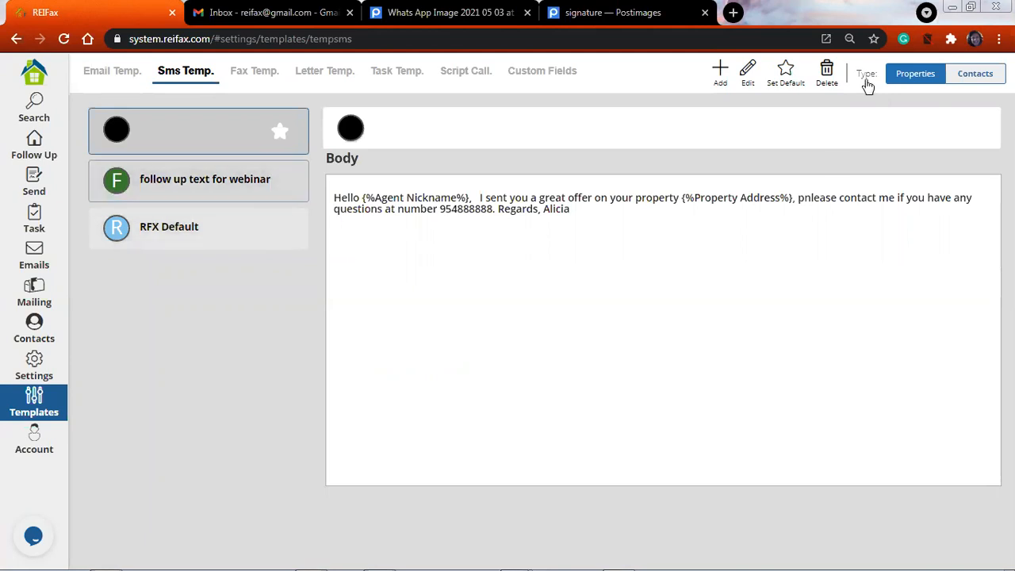
left_click(721, 74)
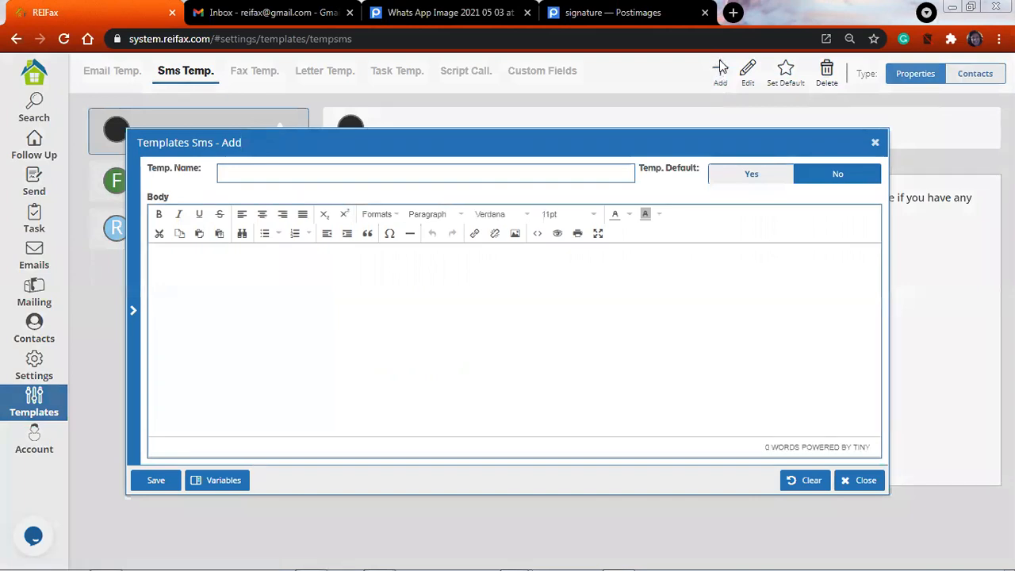
left_click(295, 175)
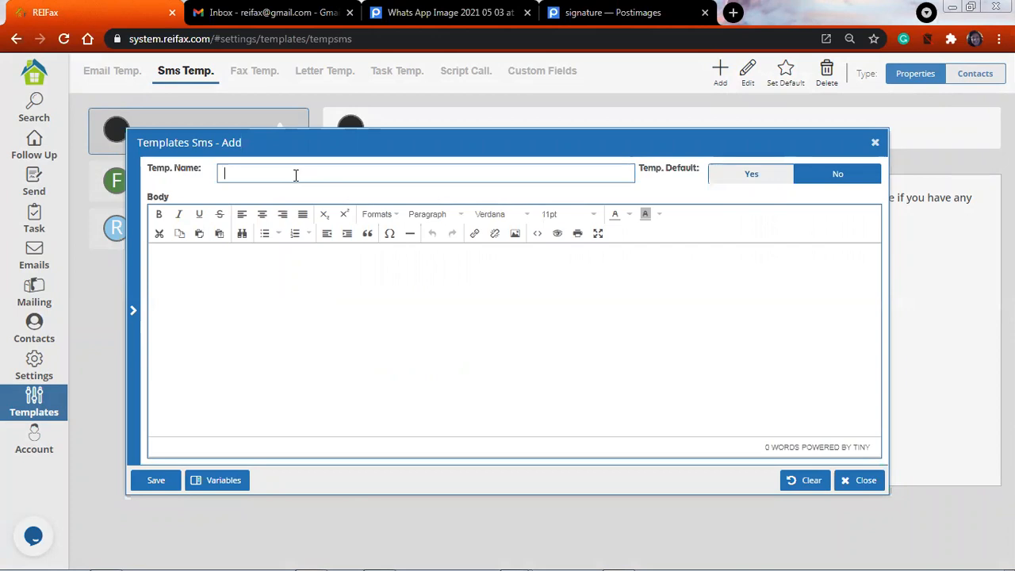
type("T")
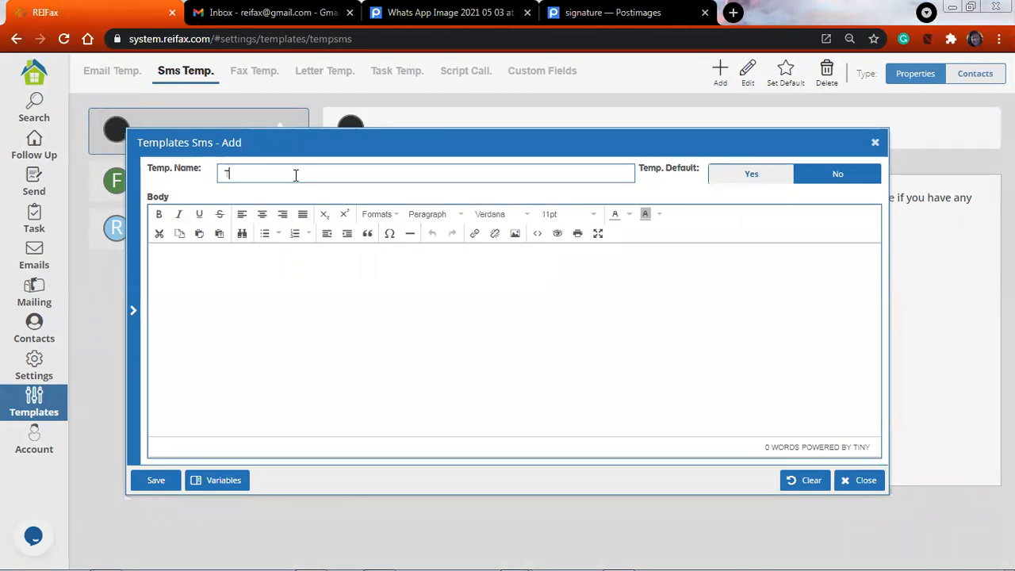
type("odays sms template")
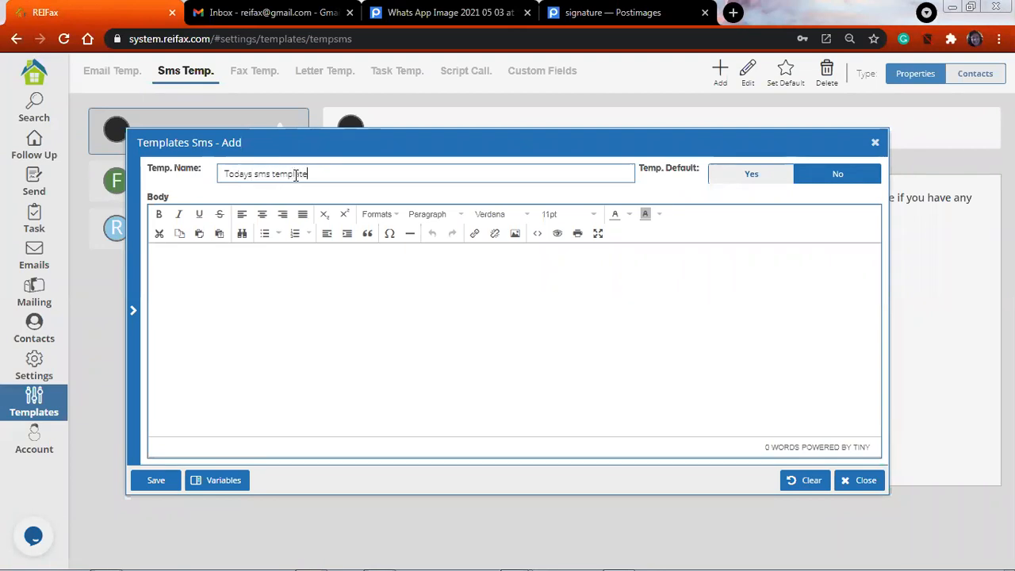
Begin the SMS body with "Hello" followed by the Agent Nickname variable and a comma
left_click(172, 287)
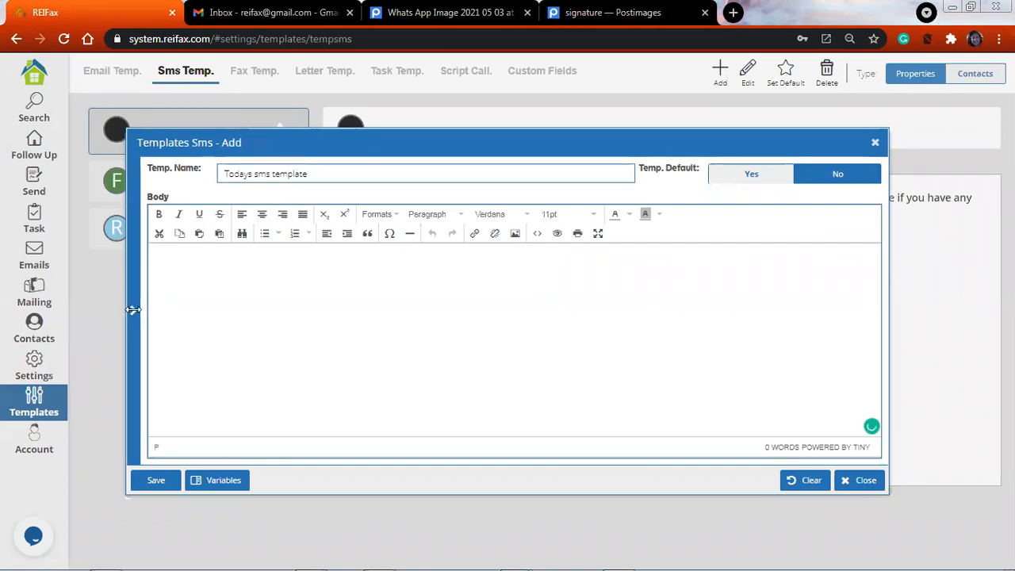
left_click(133, 310)
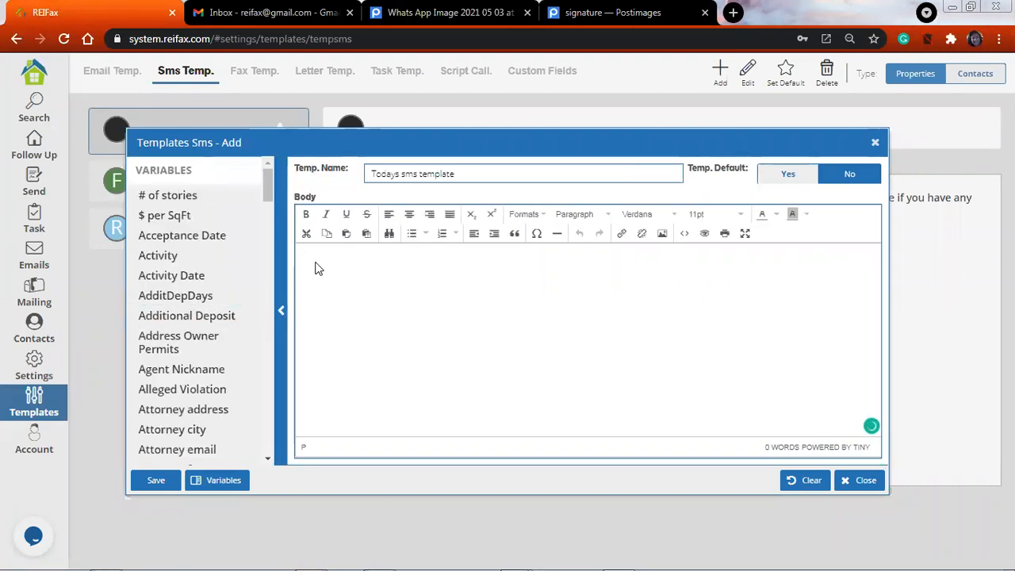
type("Hello")
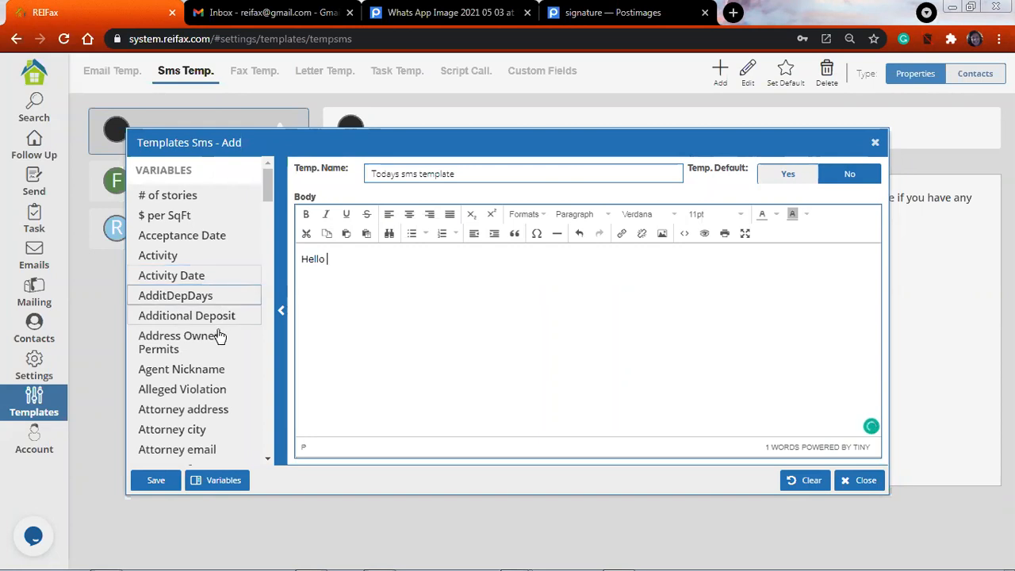
scroll(216, 339, "down", 2)
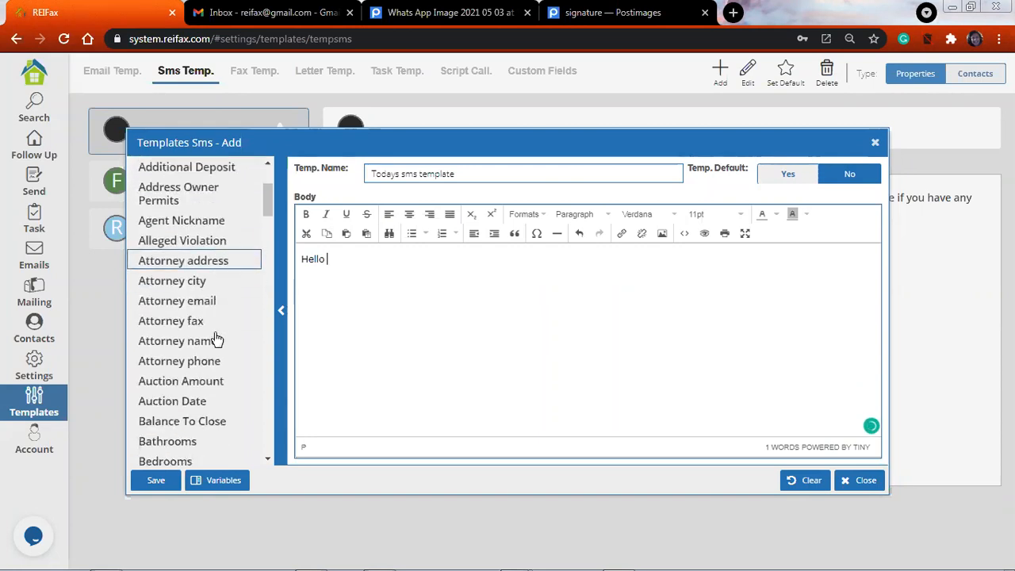
scroll(213, 341, "up", 2)
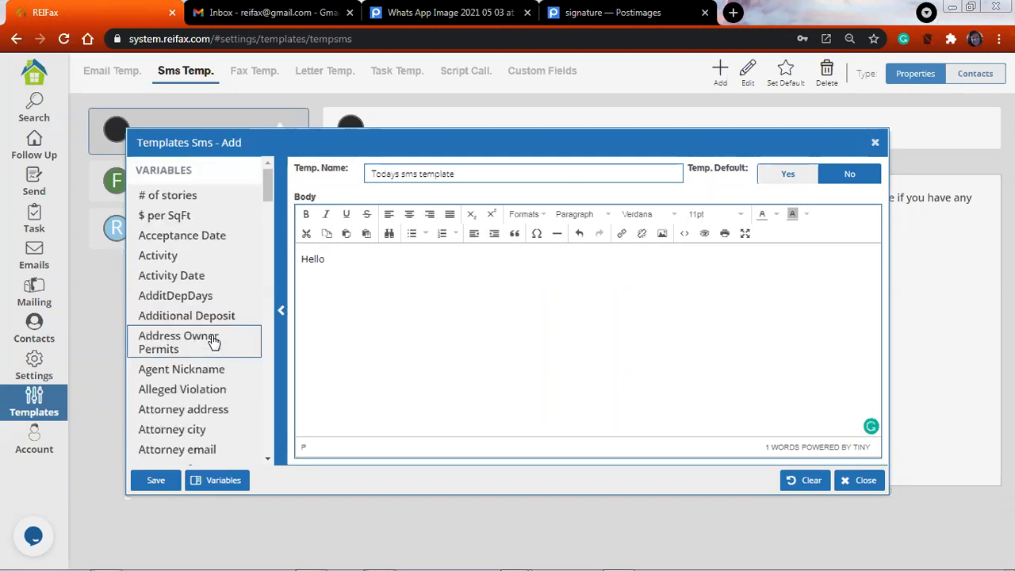
scroll(215, 299, "down", 1)
left_click_drag(214, 299, 417, 286)
left_click(440, 268)
type(",")
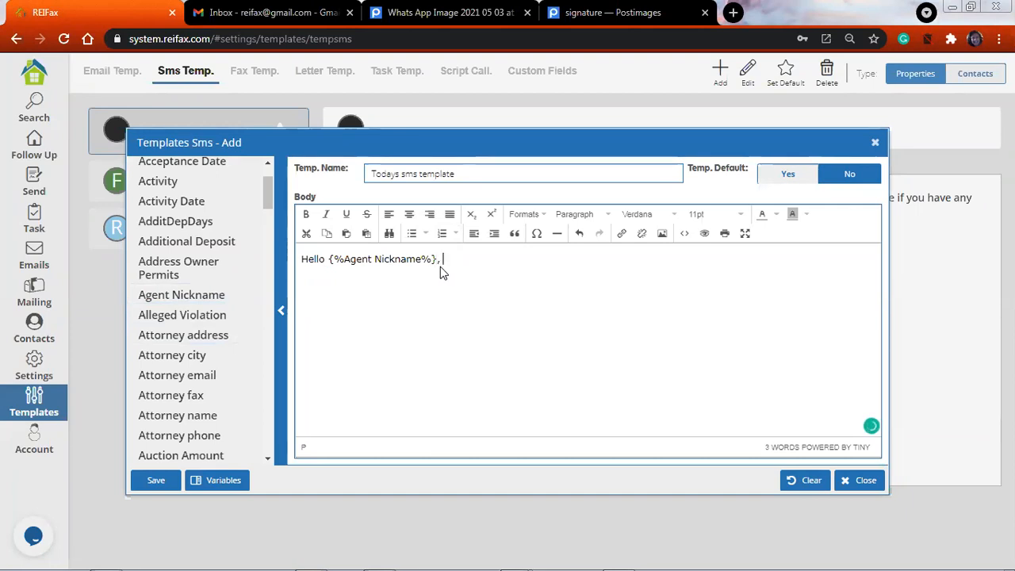
type(" I sent ")
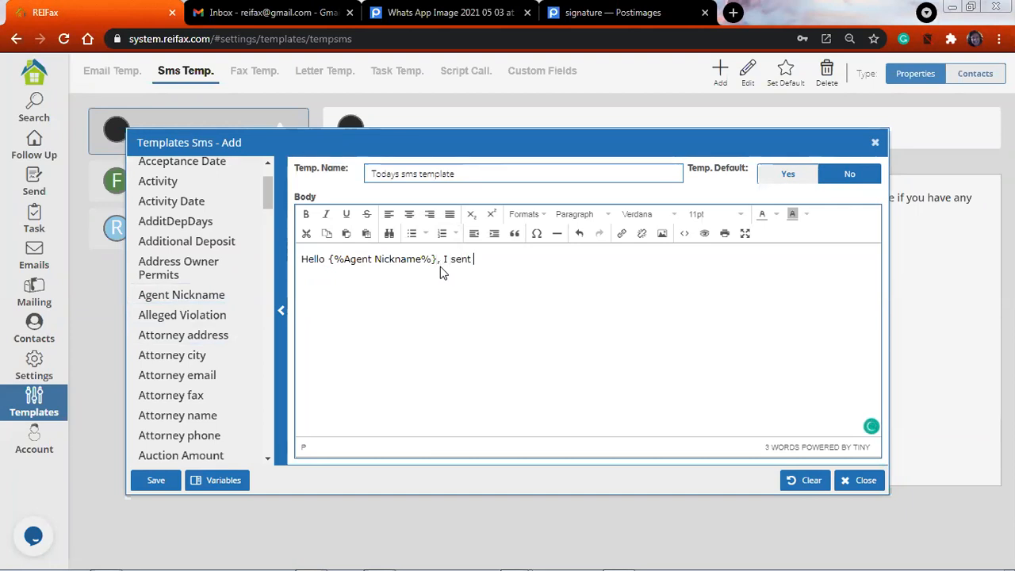
type("you and offer on property")
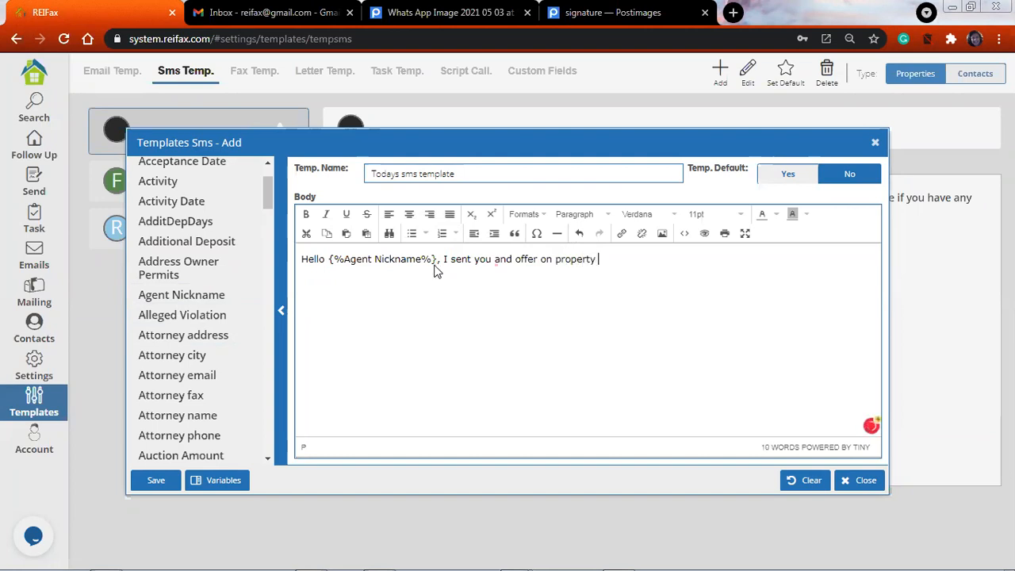
Continue the SMS body with "I sent you and offer on property" followed by the Property Address variable
scroll(222, 290, "down", 6)
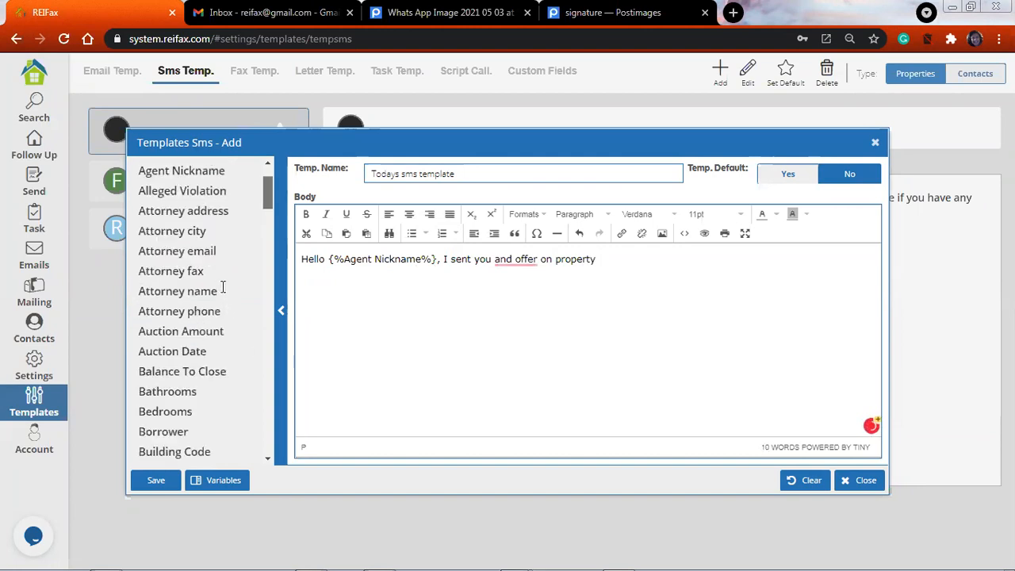
scroll(225, 199, "down", 15)
left_click(225, 174)
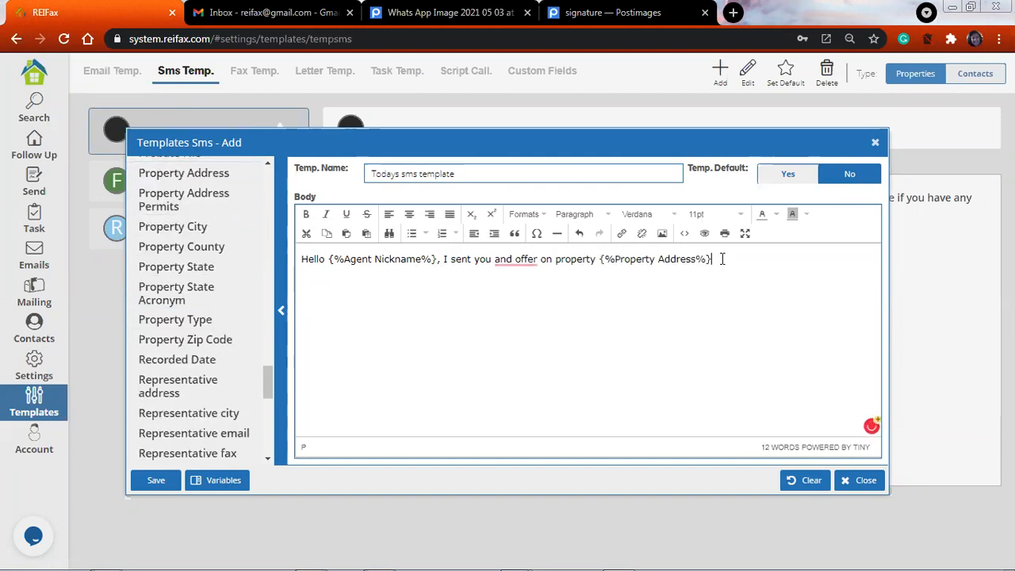
Add the question ", have you had a chance to look at it?" after the Property Address variable
type(", I a")
type("ve you had a chanc")
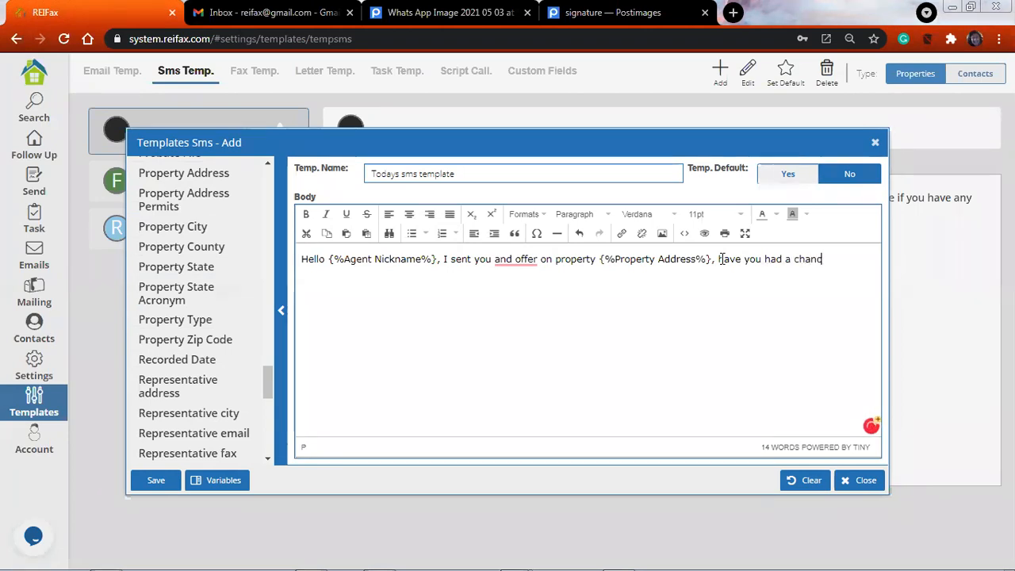
type("e to look ")
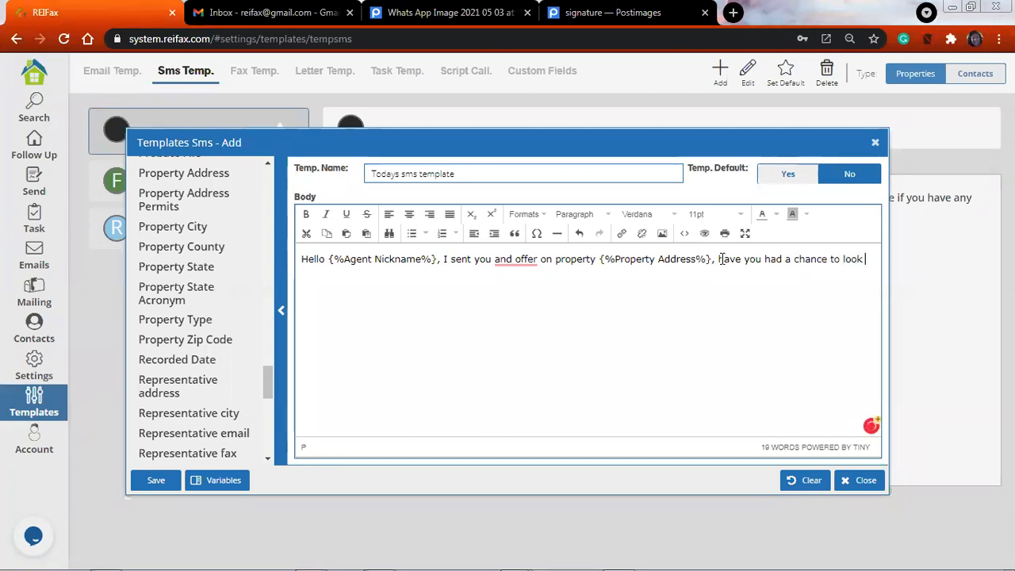
type("at ")
type("it")
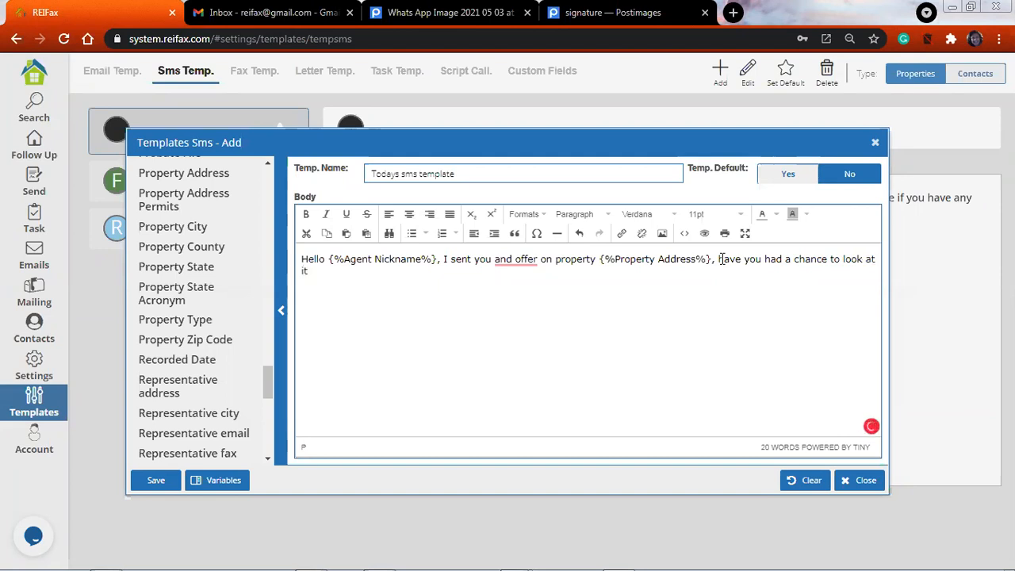
type("? please let e")
Complete the message with "please let me know what we need to move forward on this." and sign off with "Regards" and the sender's first name
key("BackSpace")
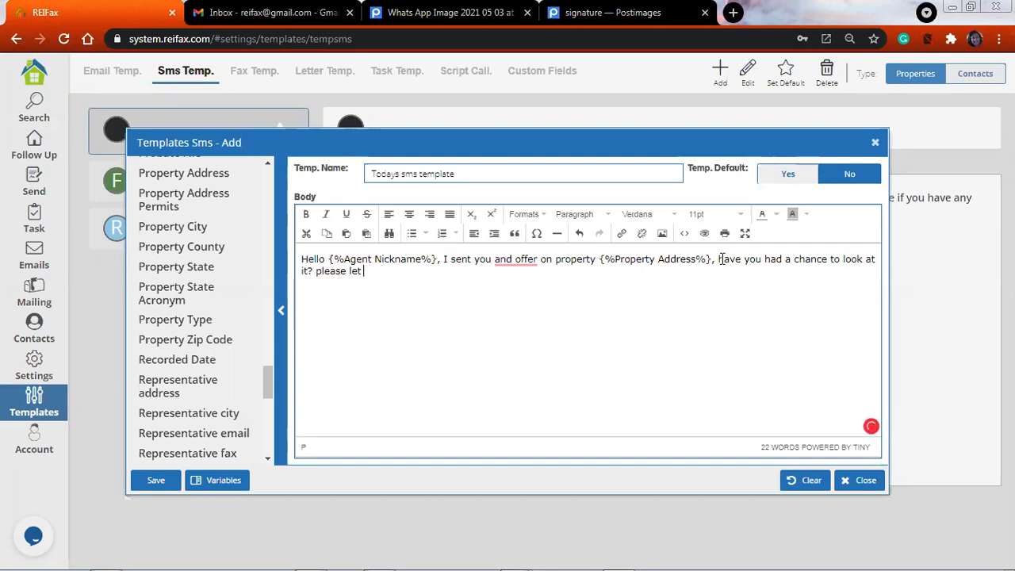
type("mew")
key("BackSpace")
type("know what we nee")
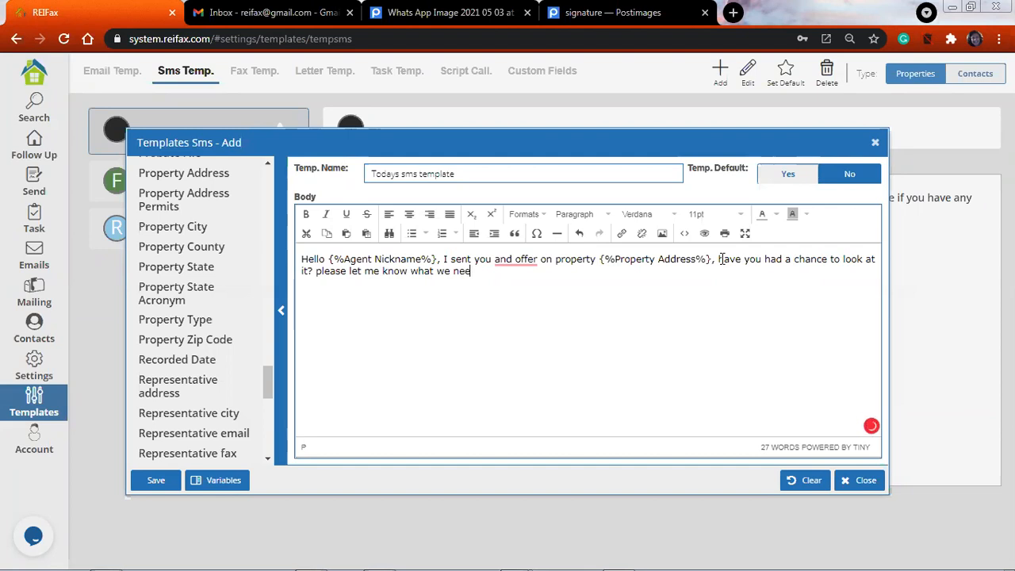
type("d to move forward on")
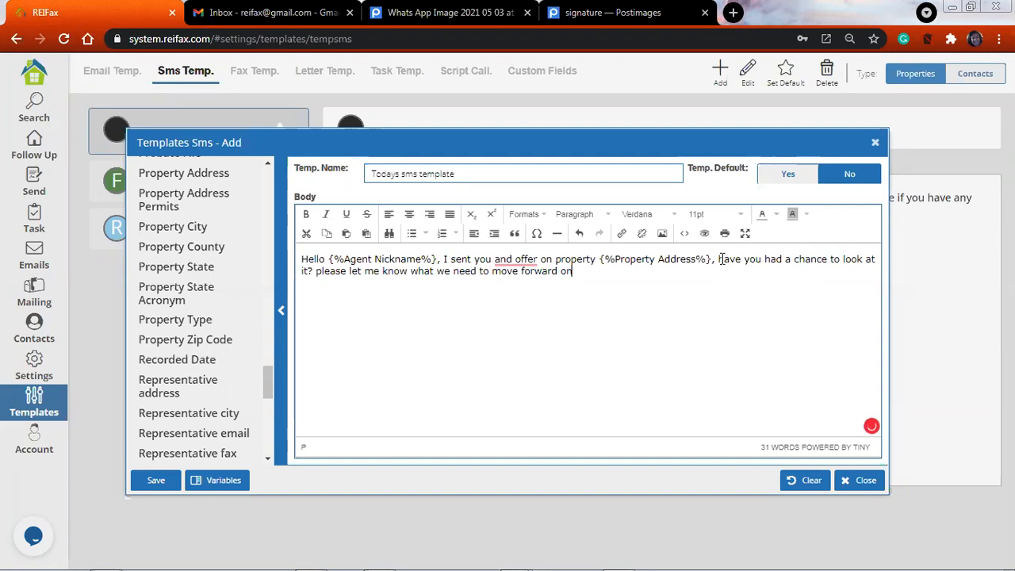
type(" this.")
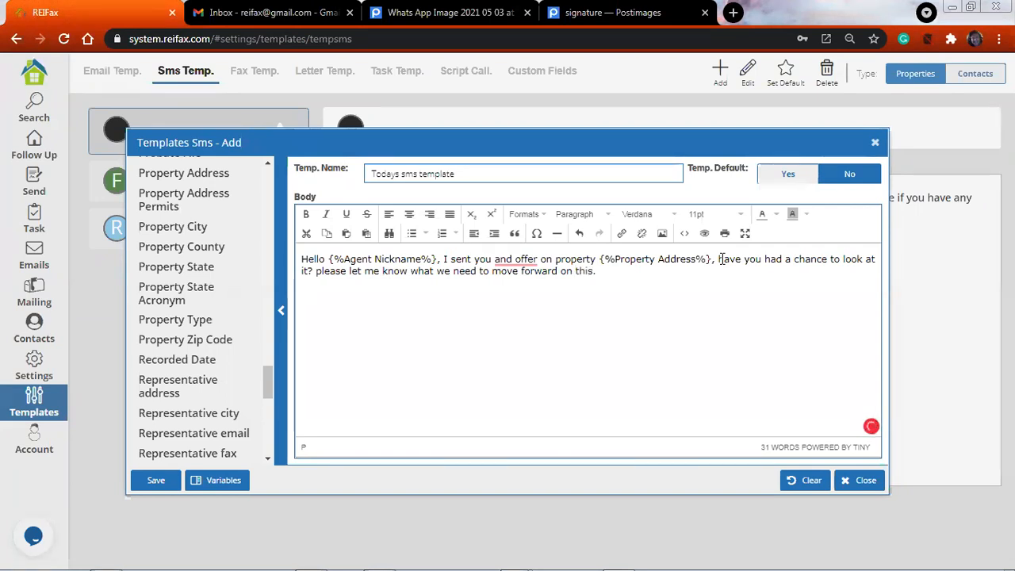
type("  Regards Alicia")
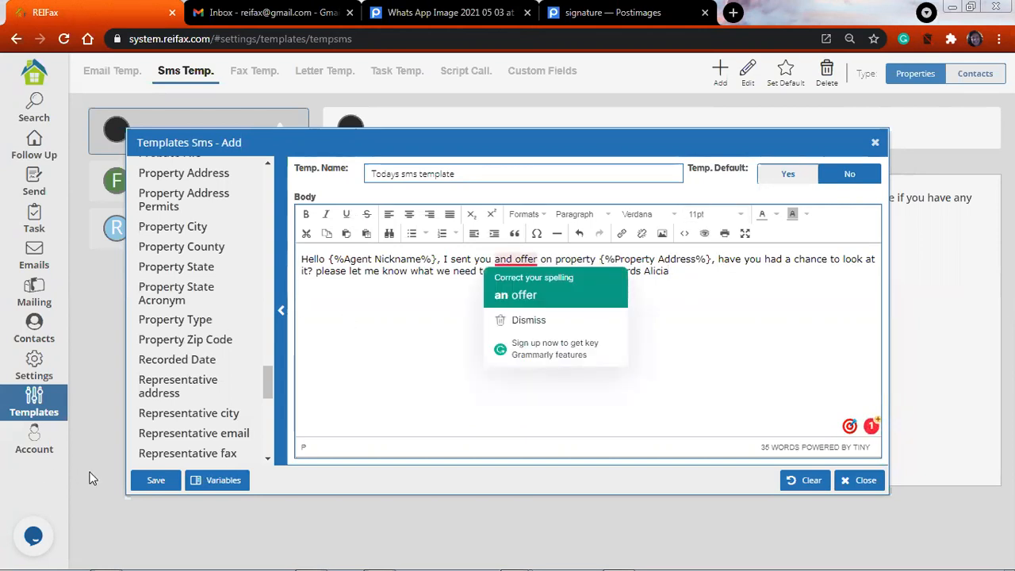
Correct "and offer" to "an offer" in the SMS body and save the template
left_click(515, 295)
left_click(157, 486)
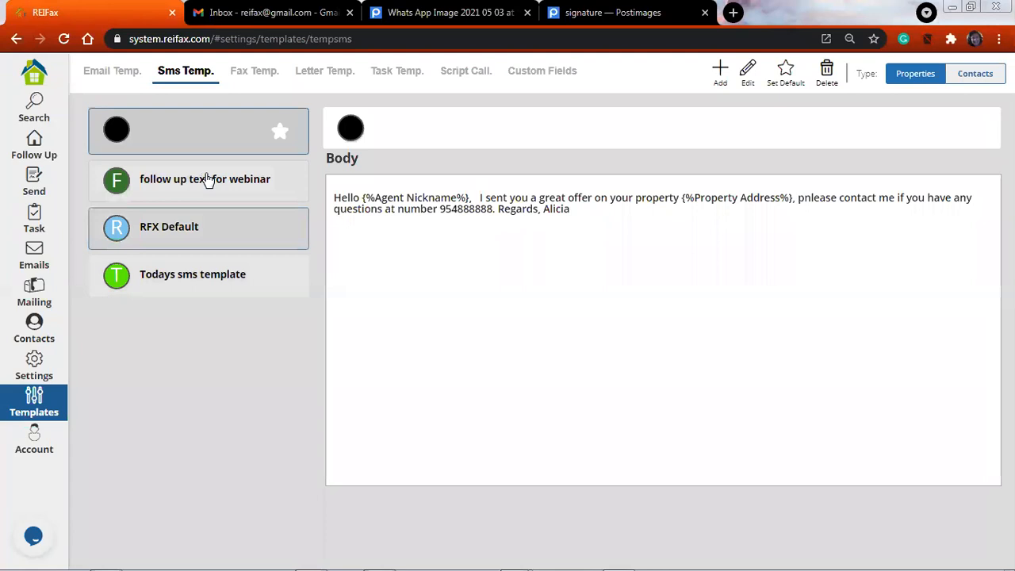
Open the "follow up text for webinar" SMS template for editing, review its body and variables, and save it
left_click(209, 180)
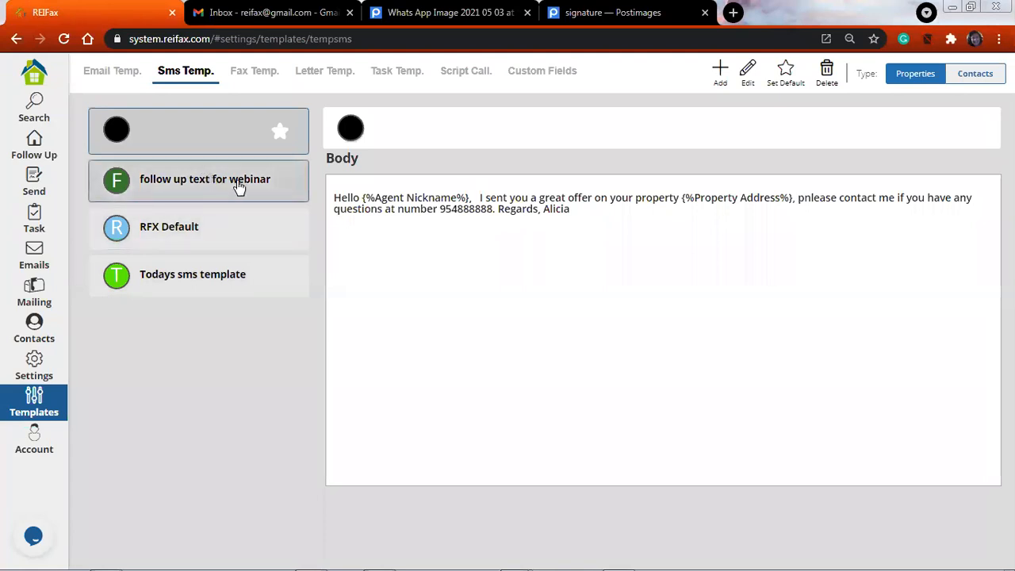
left_click(240, 187)
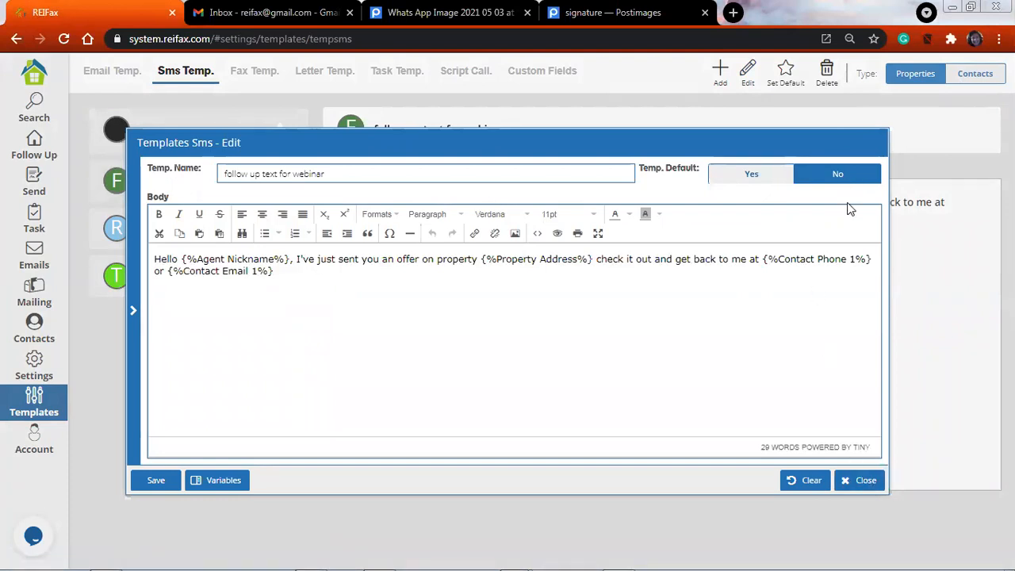
left_click(151, 480)
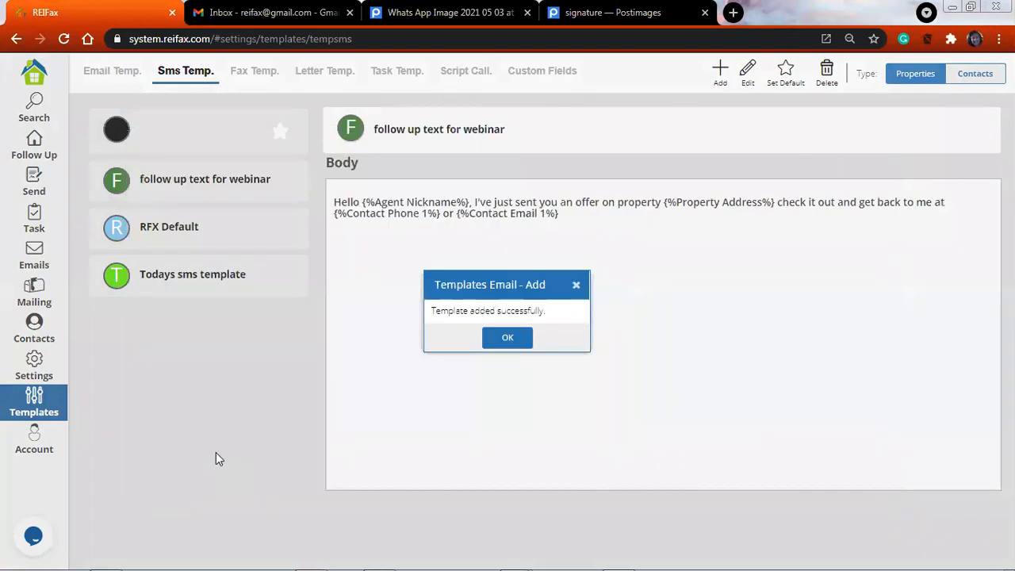
left_click(508, 340)
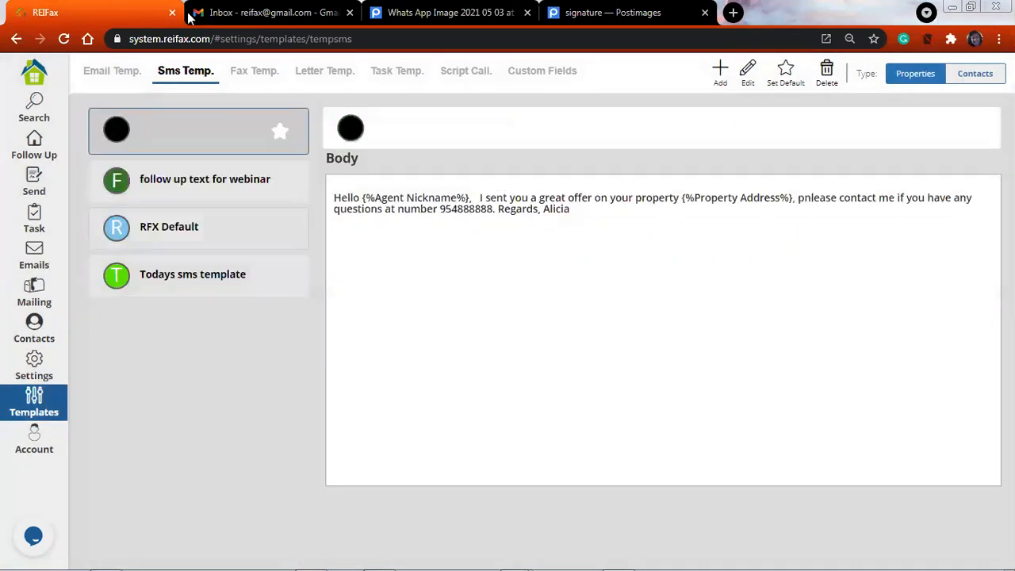
Copy the RFX Default fax body from "Dear" through "best deal you'll get." into the body of a new fax template
left_click(245, 76)
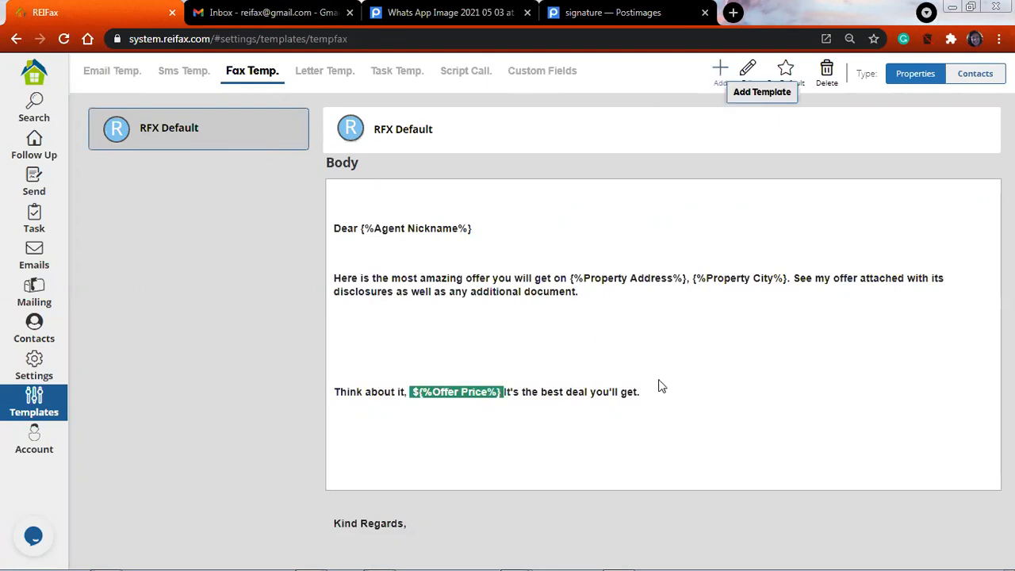
left_click_drag(651, 393, 333, 216)
key("ctrl+c")
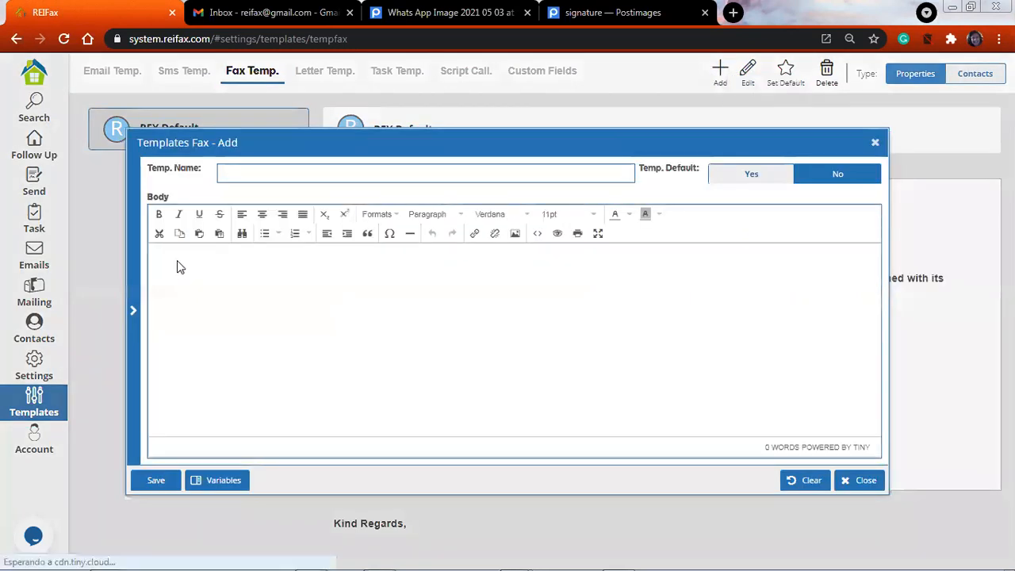
right_click(176, 262)
left_click(265, 312)
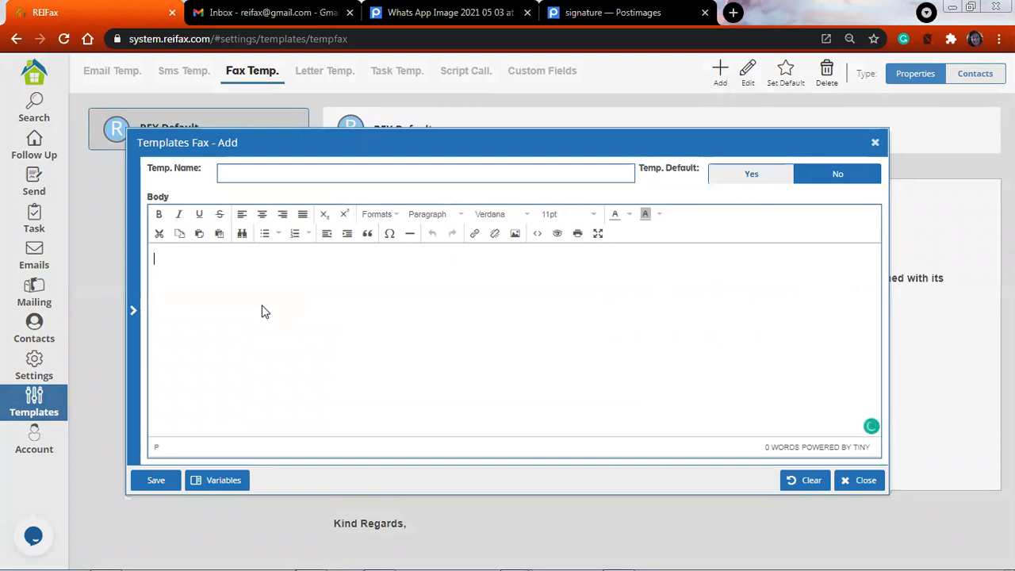
key("ctrl+v")
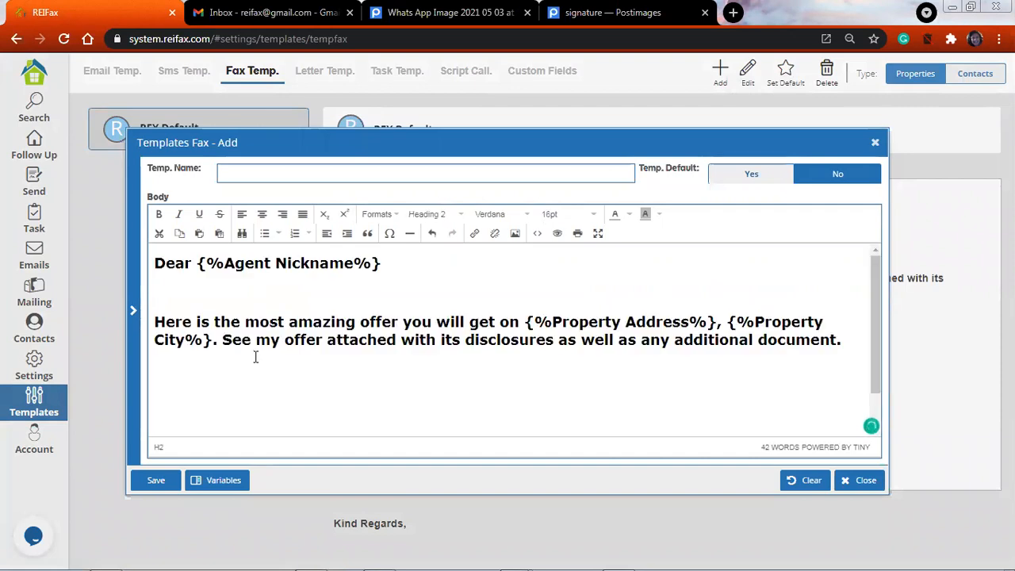
scroll(254, 355, "down", 2)
scroll(254, 356, "up", 2)
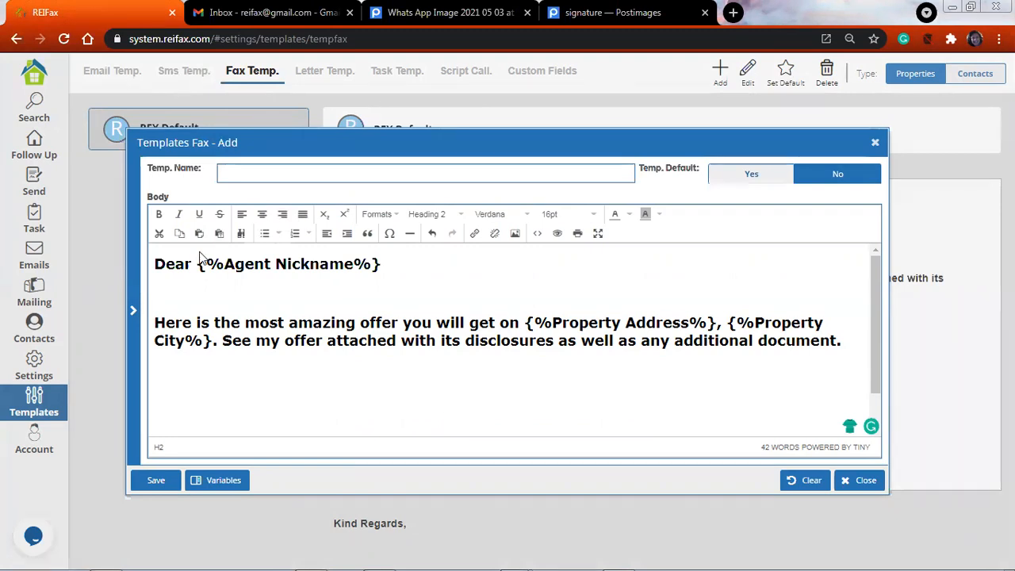
double_click(335, 261)
left_click(416, 269)
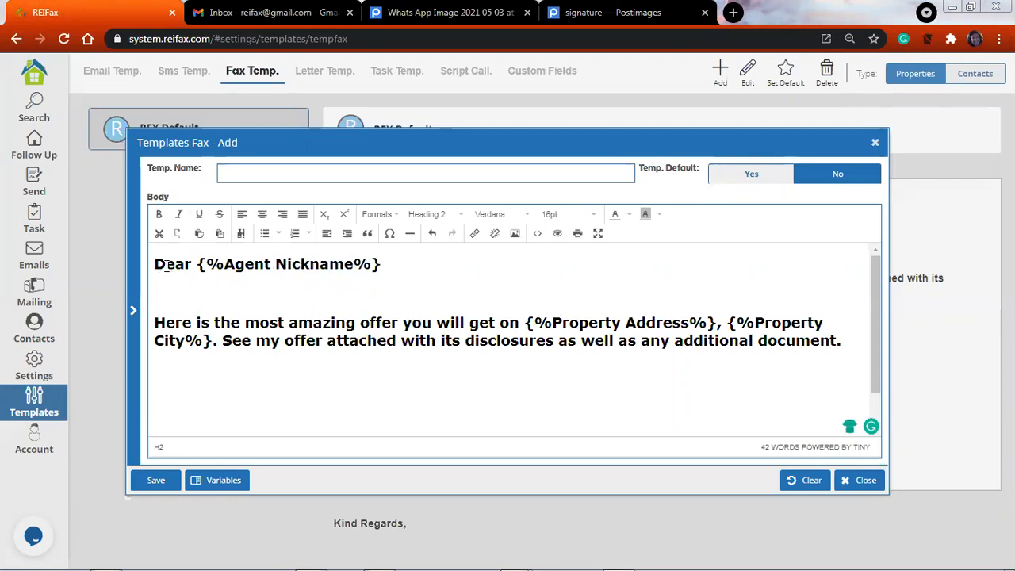
left_click_drag(155, 264, 359, 279)
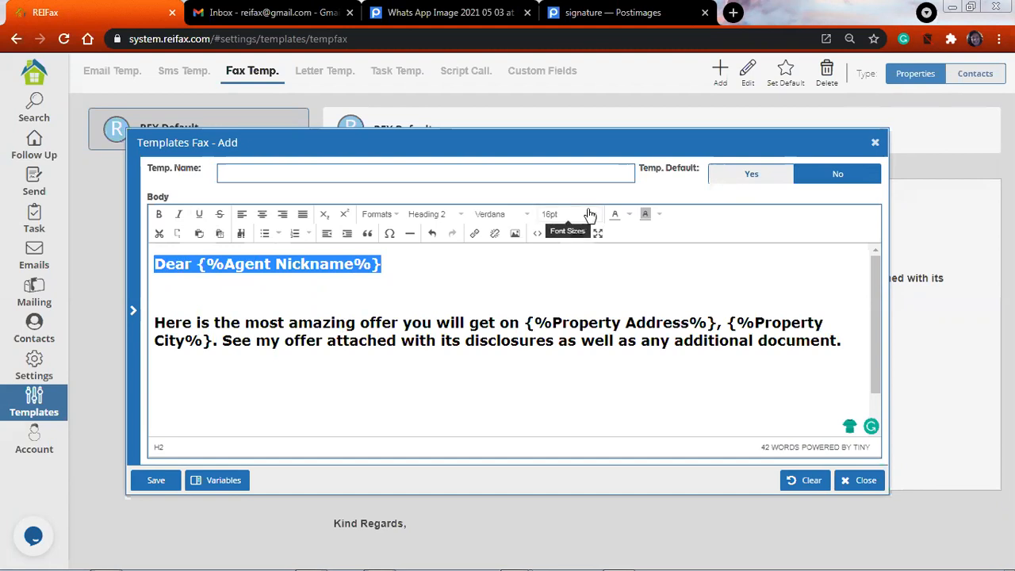
Set the font size of the "Here is the most amazing offer" paragraph to 12pt in the fax body
scroll(471, 367, "down", 2)
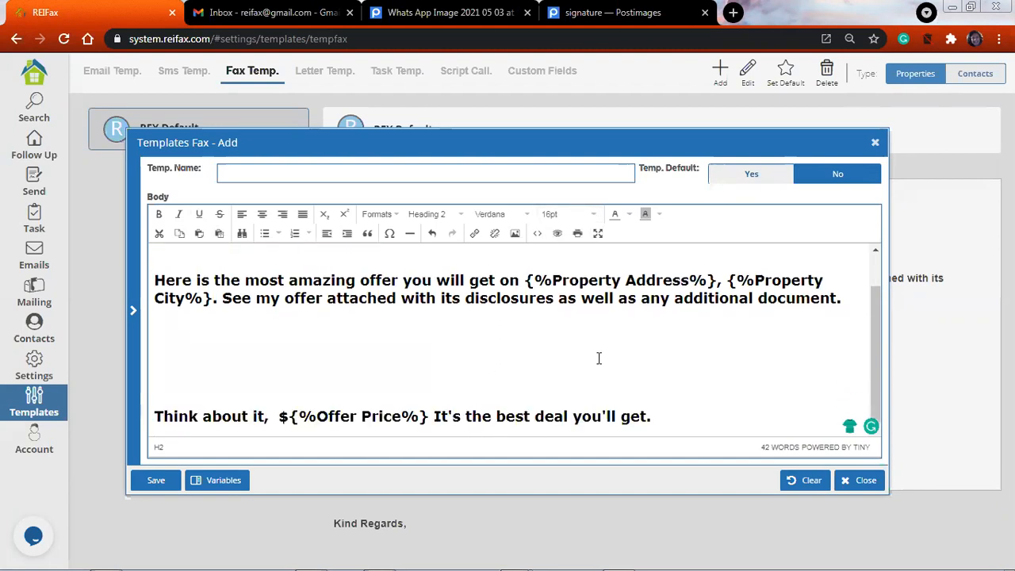
left_click_drag(848, 306, 355, 307)
left_click_drag(156, 278, 843, 304)
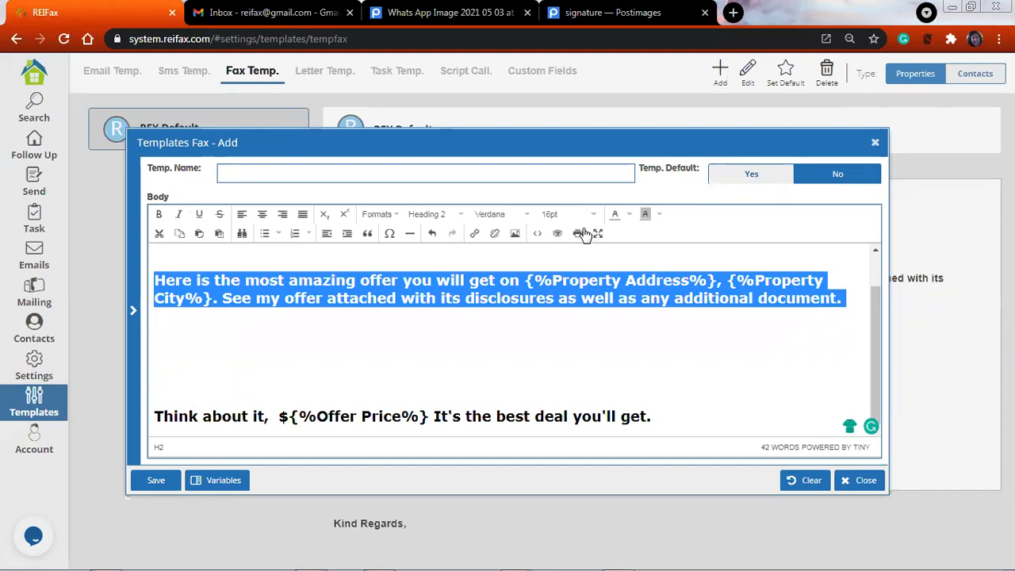
left_click(579, 215)
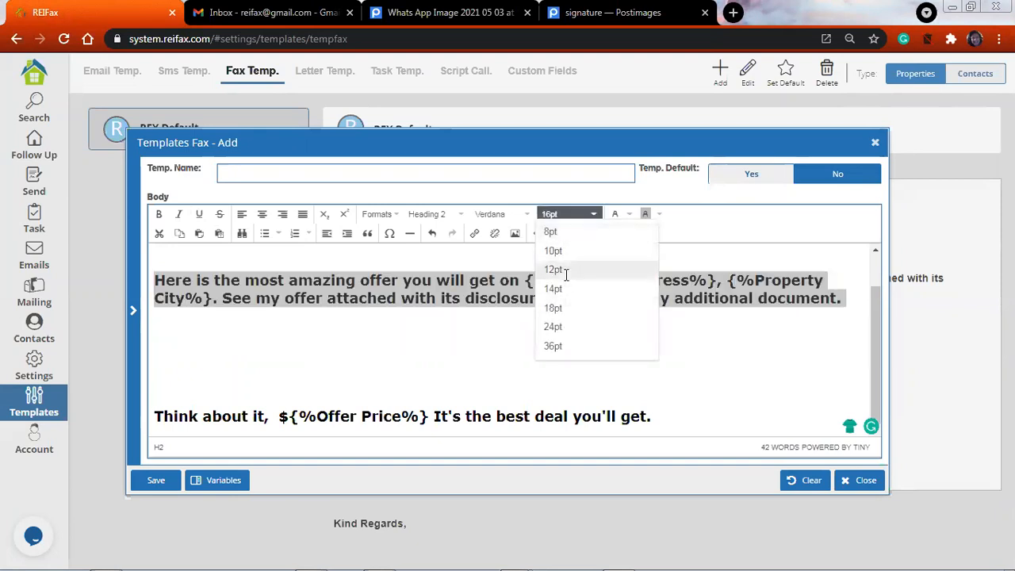
left_click(569, 271)
left_click(435, 321)
scroll(158, 325, "up", 2)
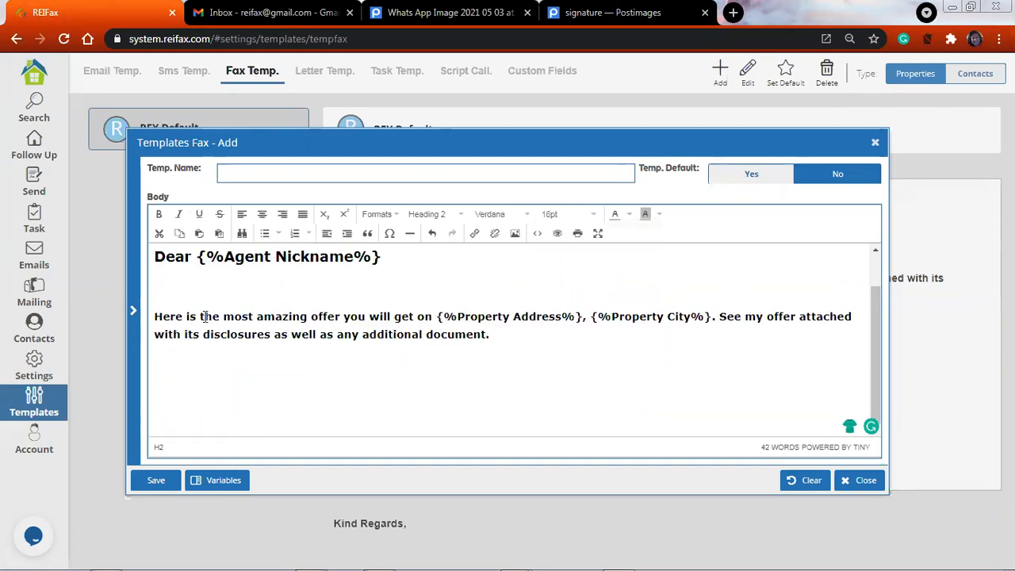
Change the font of the "Here is the most amazing offer" paragraph to Times New Roman
left_click_drag(155, 323, 491, 343)
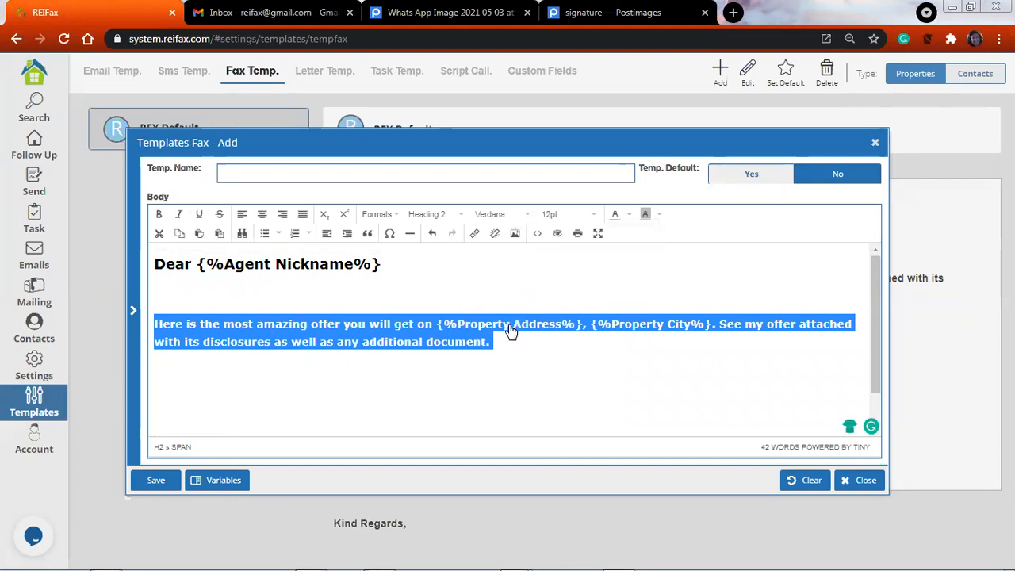
left_click(503, 214)
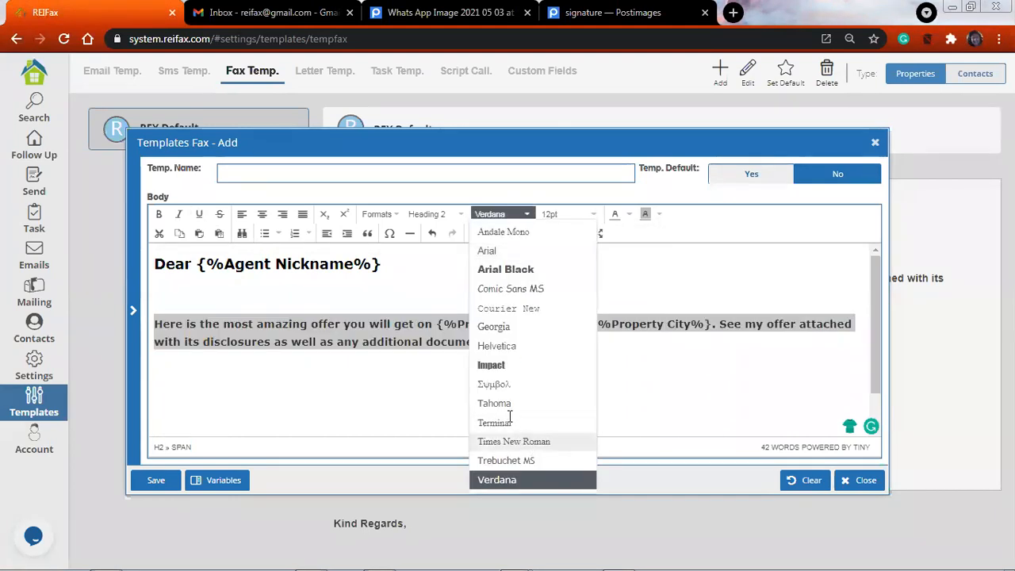
left_click(512, 438)
left_click(405, 394)
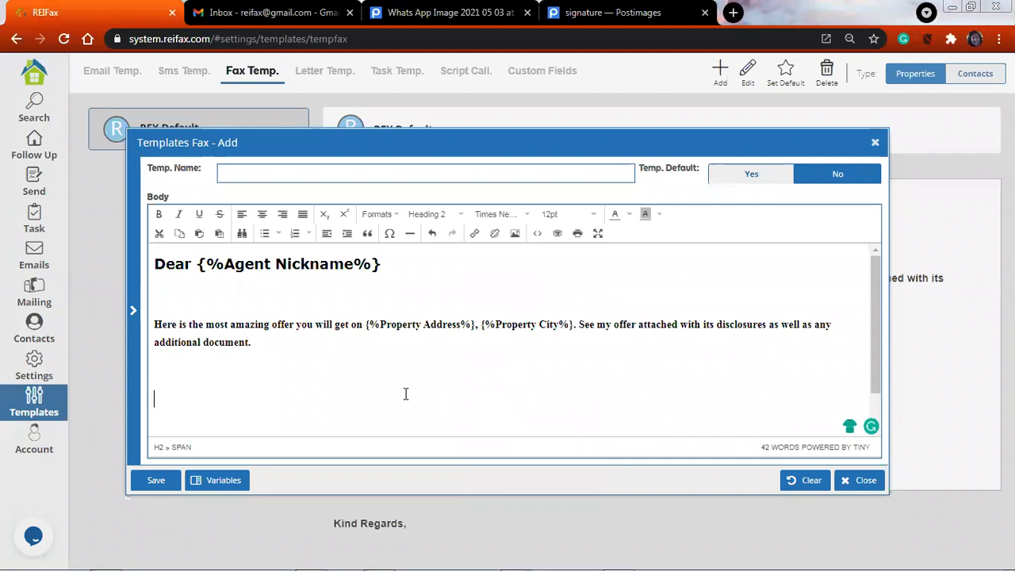
Color the Property Address and Property City variables green in the offer paragraph
left_click_drag(159, 324, 550, 333)
left_click(539, 351)
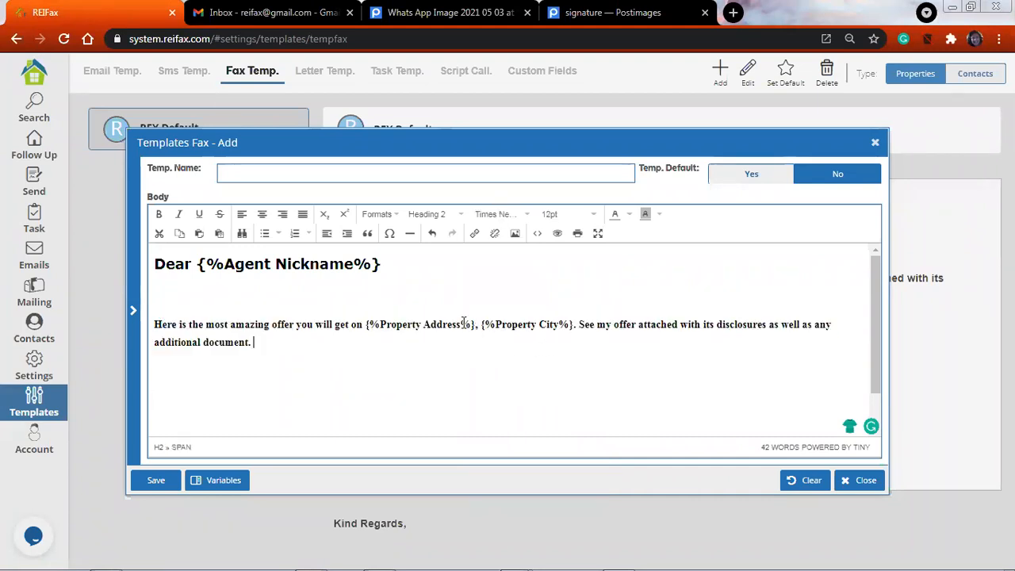
left_click_drag(366, 325, 578, 320)
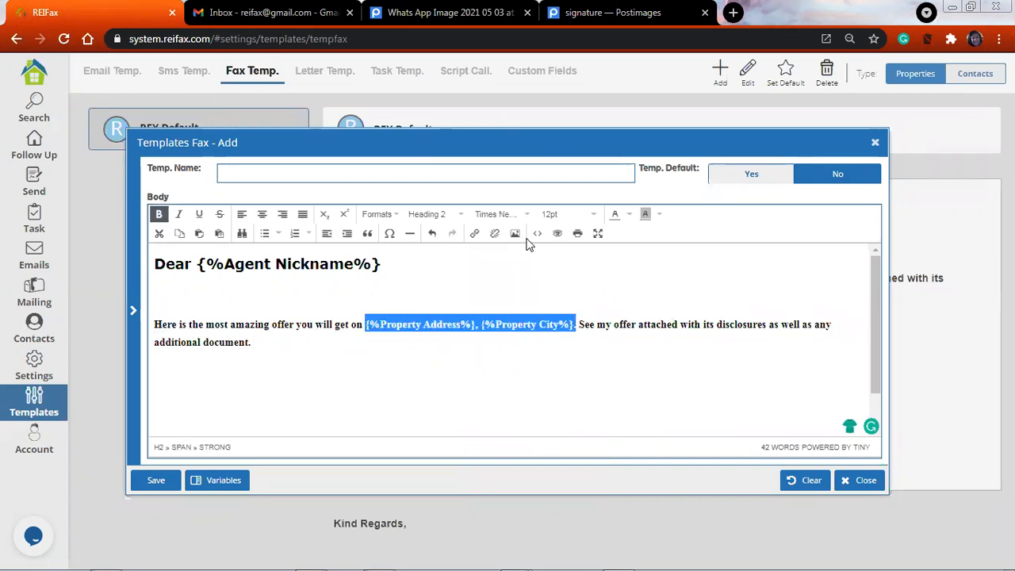
left_click(627, 217)
left_click(611, 270)
left_click(580, 287)
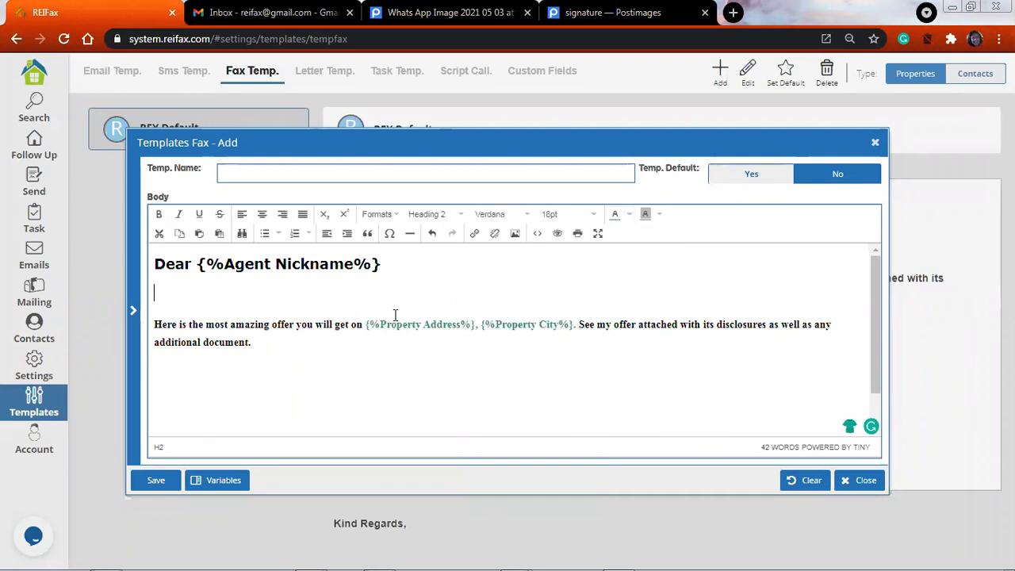
Italicize and underline the Offer Price variable in the "Think about it" line of the fax body
scroll(396, 362, "down", 1)
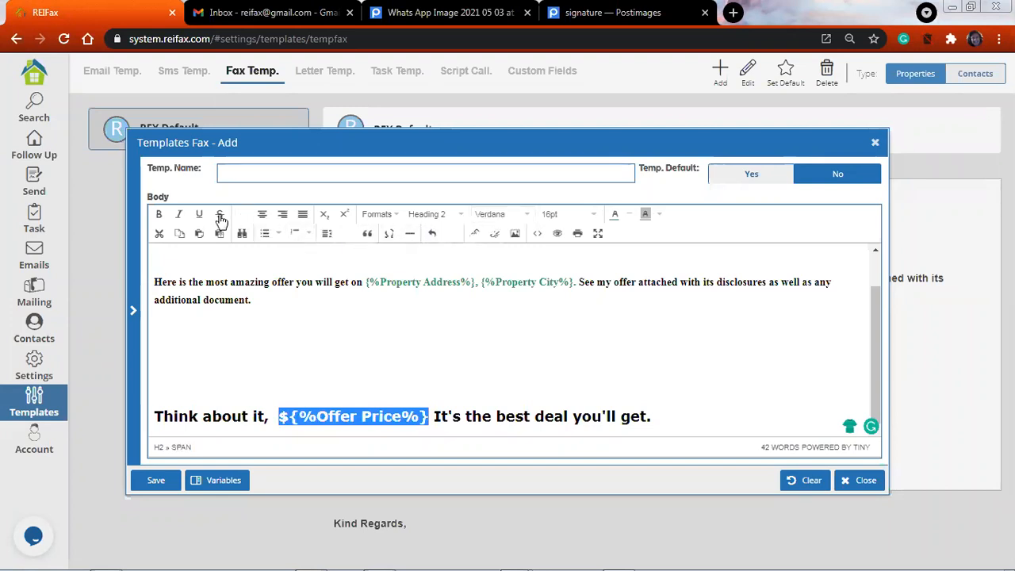
left_click(179, 216)
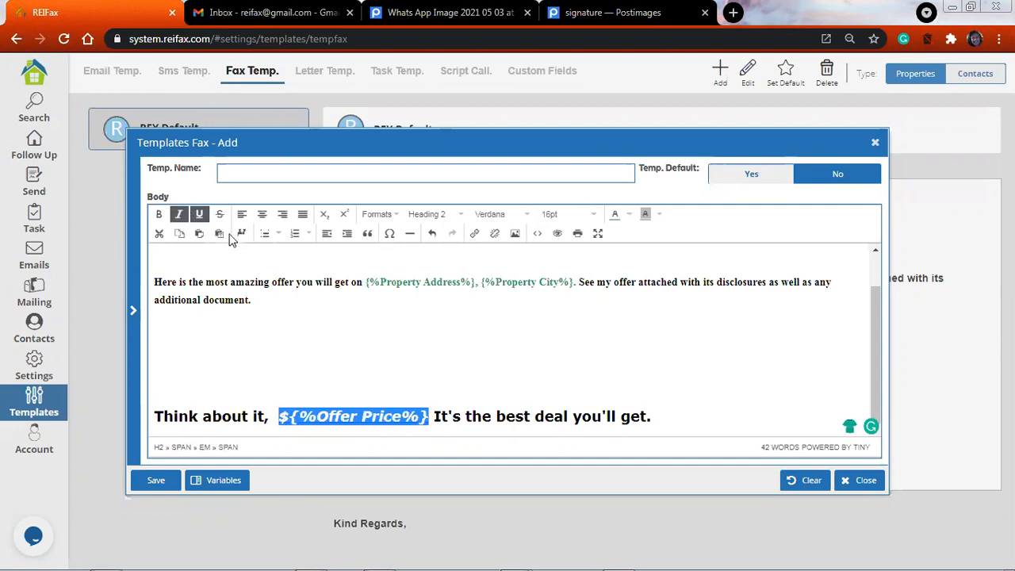
left_click(340, 358)
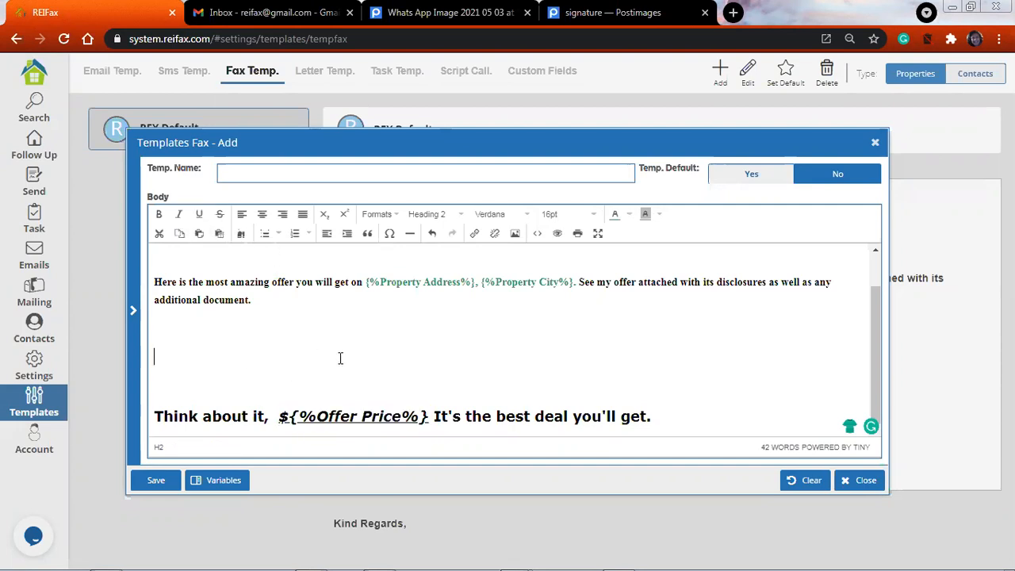
Highlight the Offer Price variable in light yellow in the fax body
left_click_drag(274, 416, 424, 417)
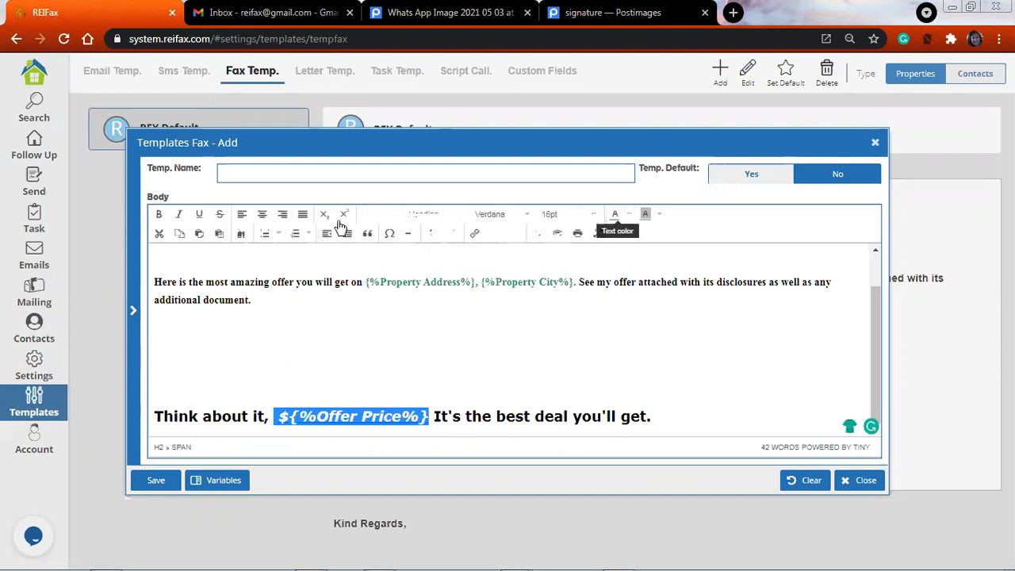
left_click(657, 214)
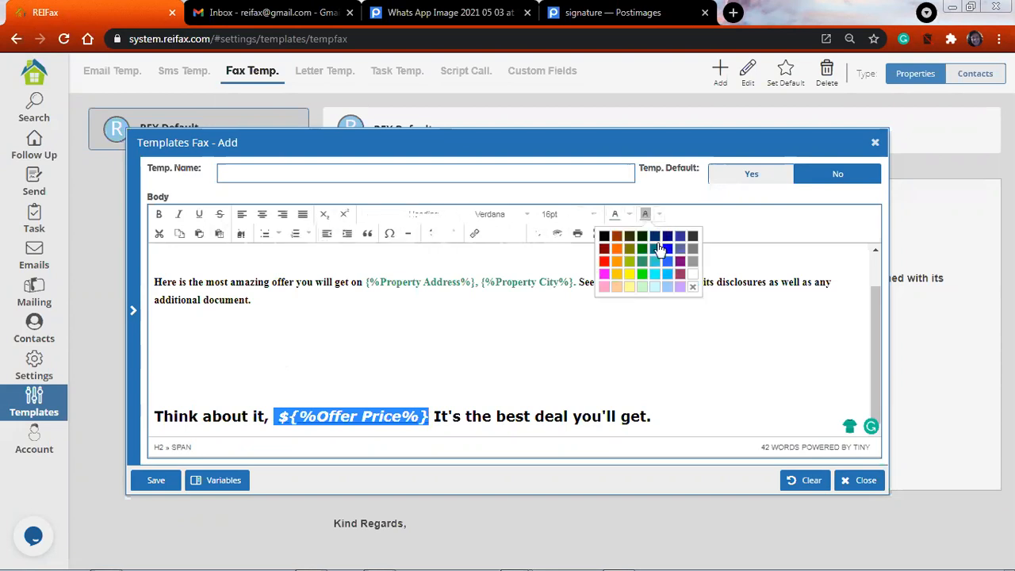
left_click(631, 288)
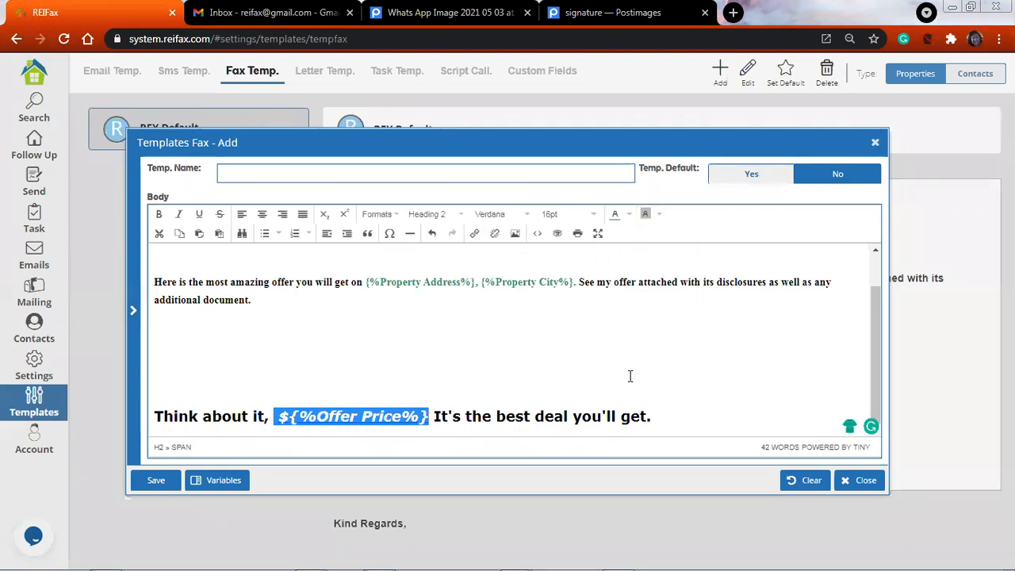
left_click(484, 373)
Name the new fax template "Fax template" and save it as the default
scroll(412, 369, "up", 1)
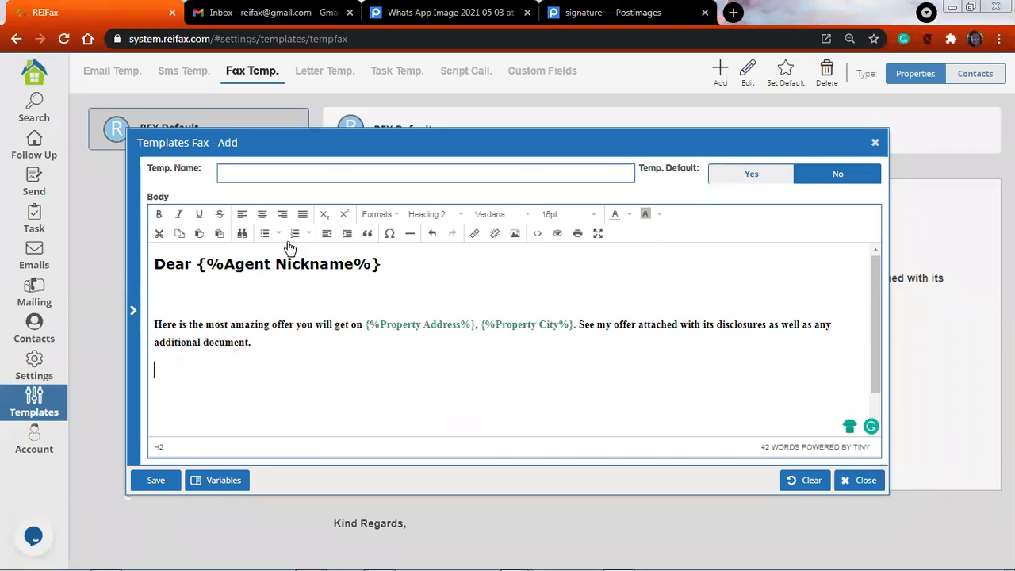
left_click(261, 175)
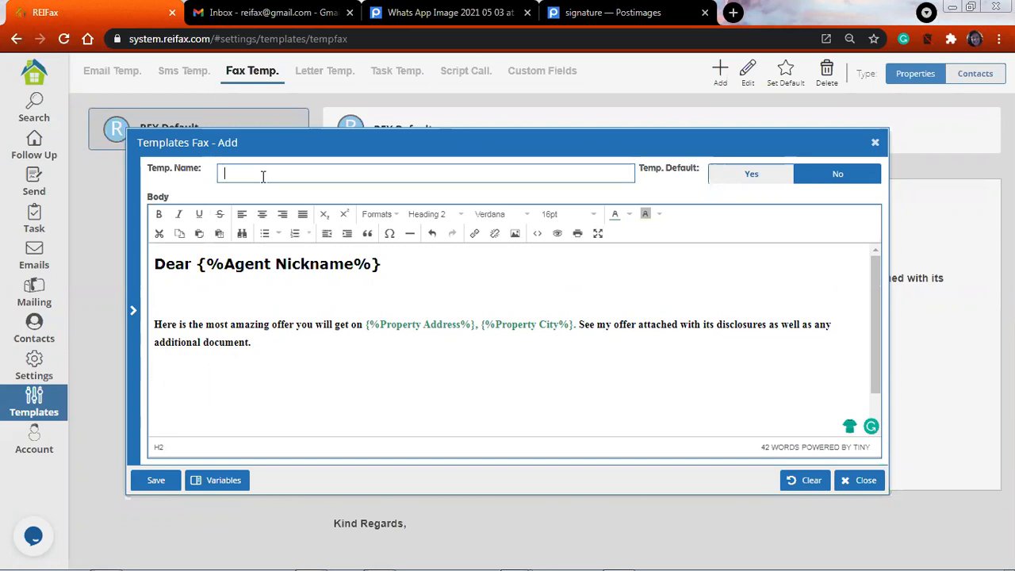
type("Fax template")
left_click(156, 483)
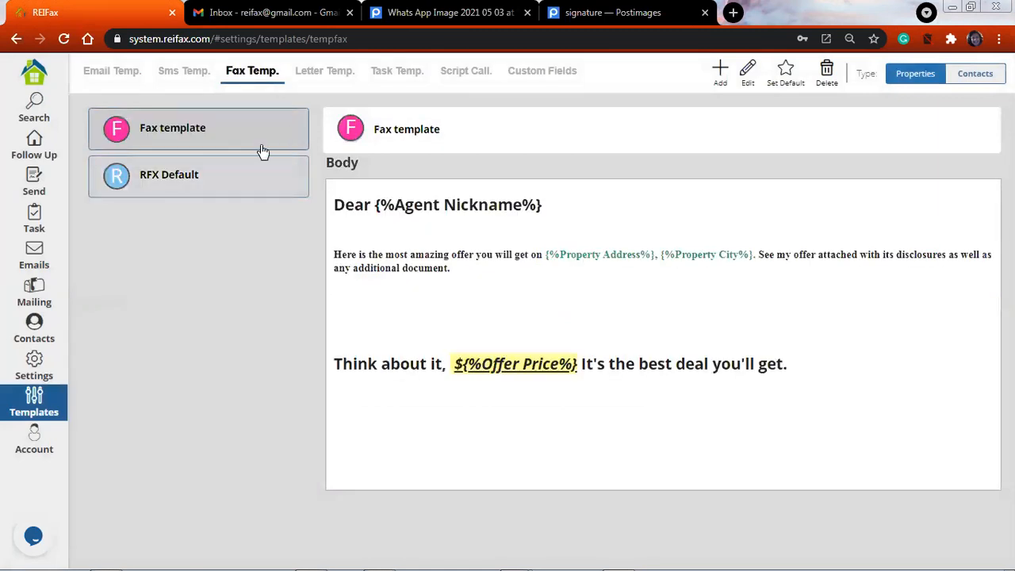
Start a new letter template for properties and enter "Hello" in its body
left_click(325, 71)
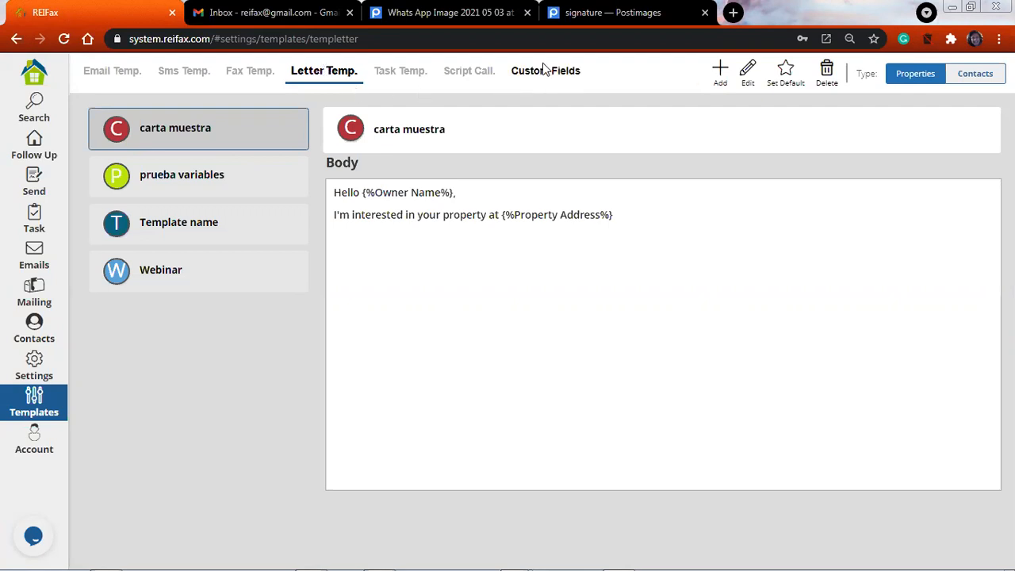
left_click(720, 73)
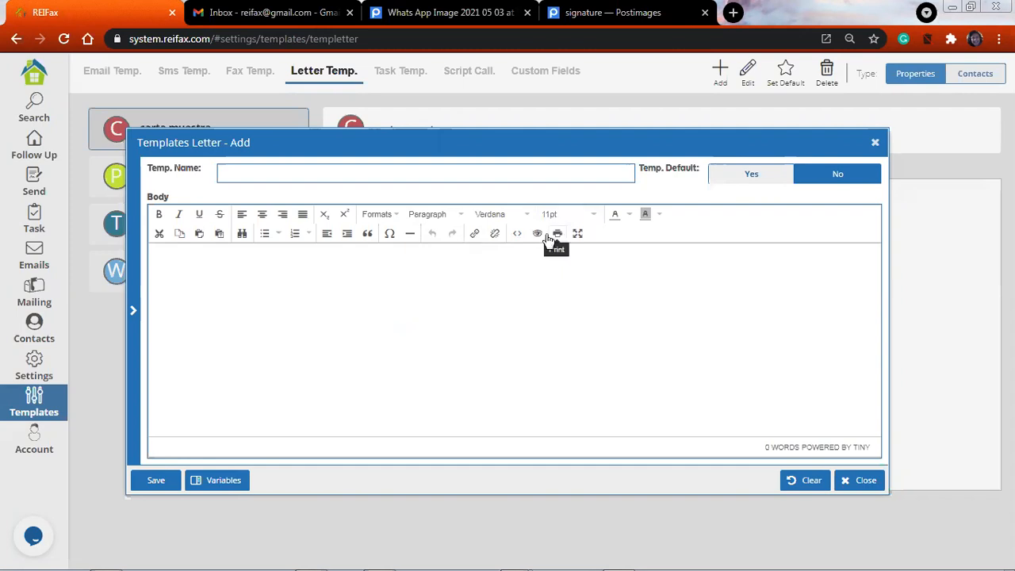
left_click(357, 285)
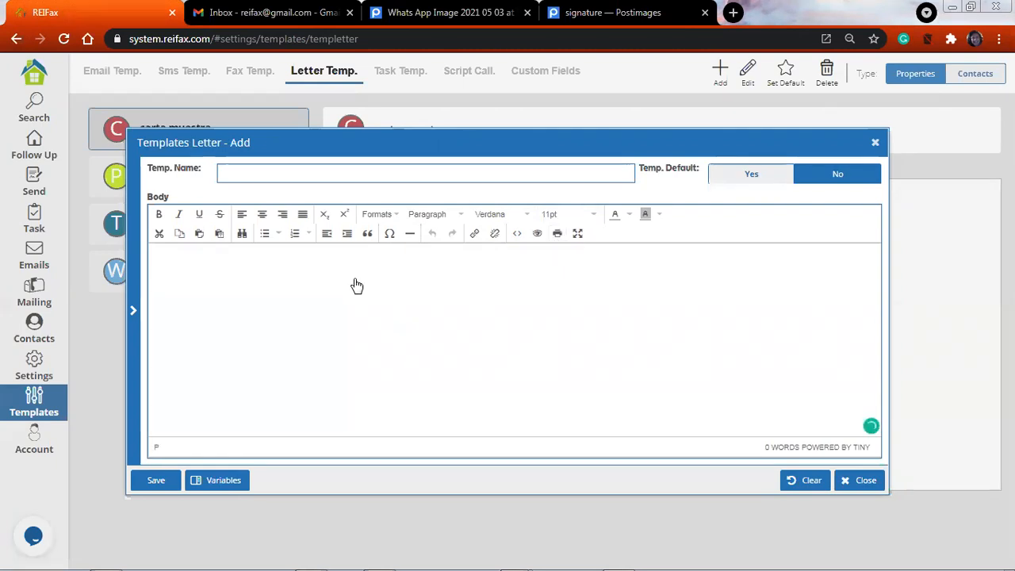
type("Hello")
Format "Hello" in the letter body with the Arial Black font at 36pt
left_click_drag(186, 257, 151, 262)
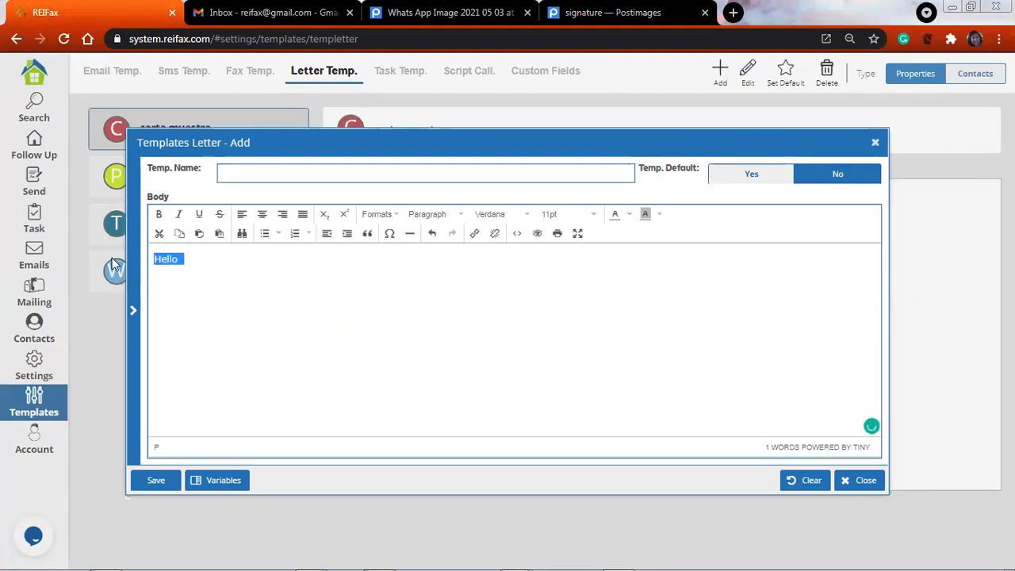
left_click(507, 214)
left_click(502, 267)
left_click(567, 214)
left_click(571, 349)
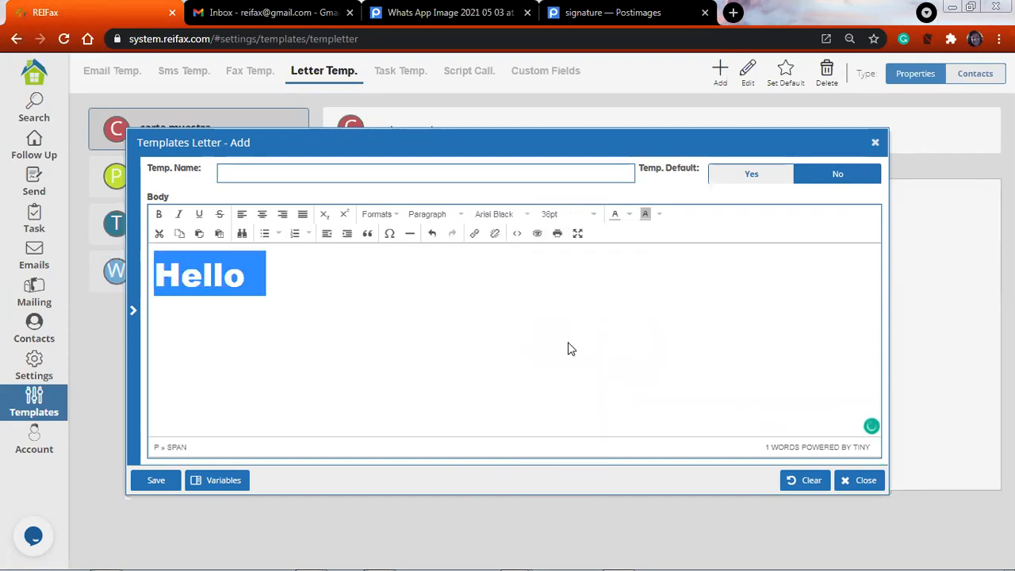
Apply a blue background highlight to "Hello" in the letter body
left_click(658, 214)
left_click(603, 277)
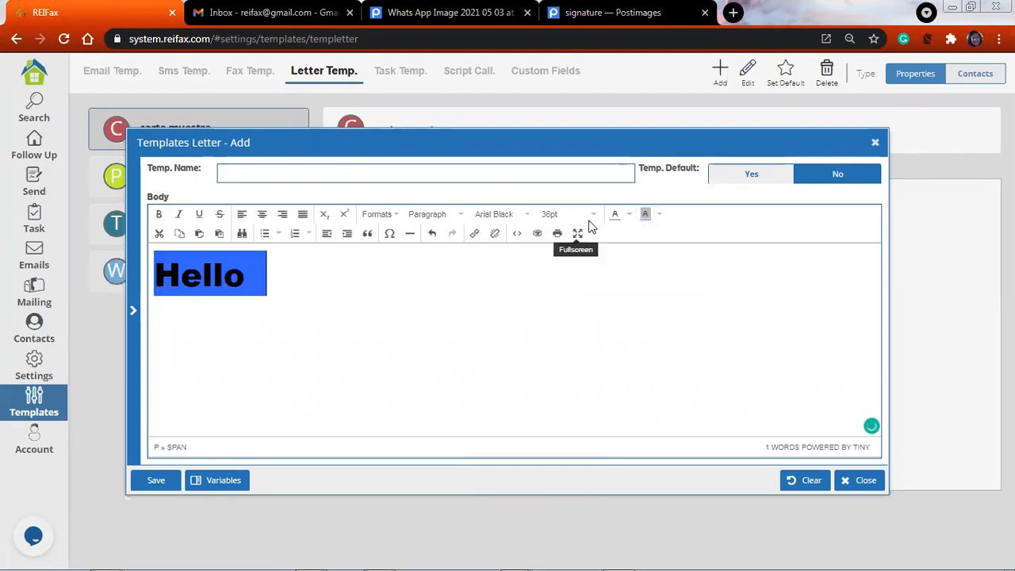
left_click(188, 272)
key("ctrl+a")
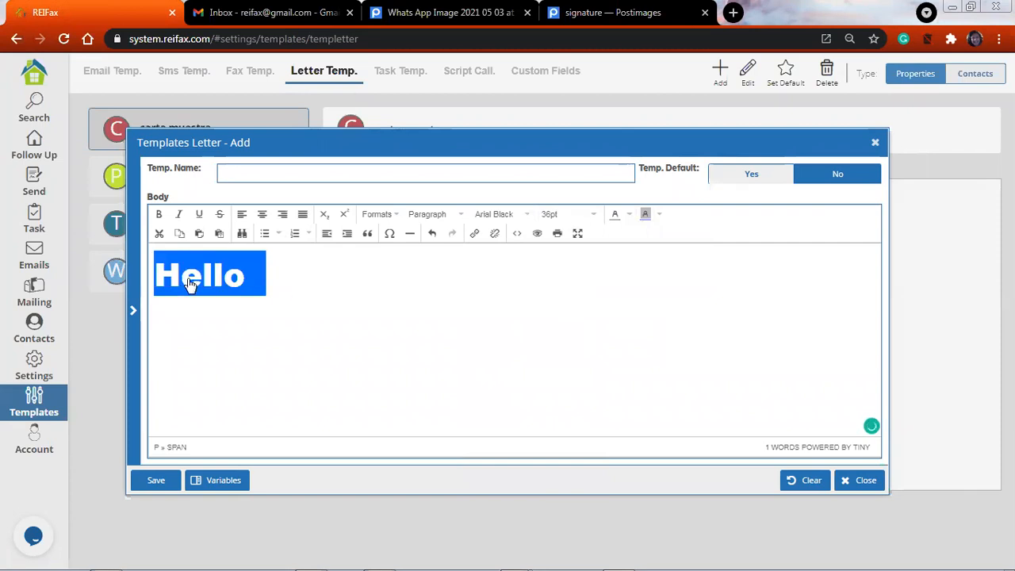
left_click(379, 296)
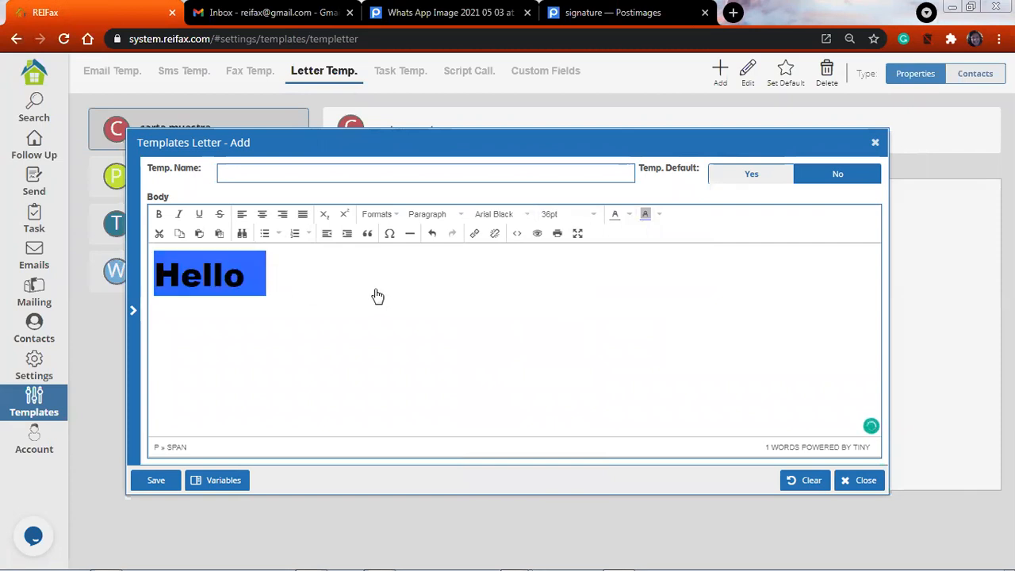
left_click(180, 320)
left_click(178, 232)
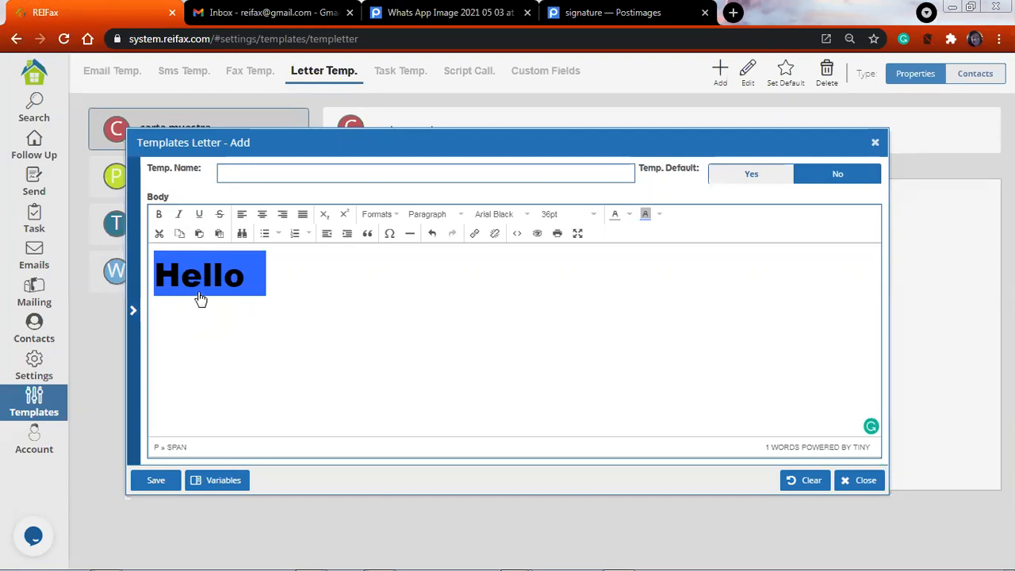
Show the list of variables and add two blank lines above "Hello" in the letter body
left_click(385, 314)
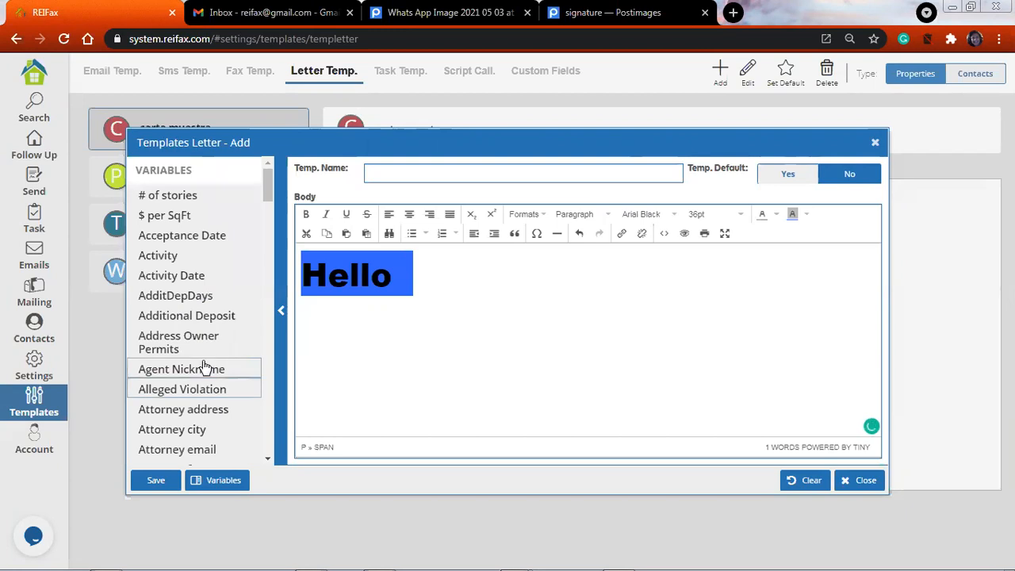
scroll(208, 365, "down", 2)
scroll(205, 364, "down", 2)
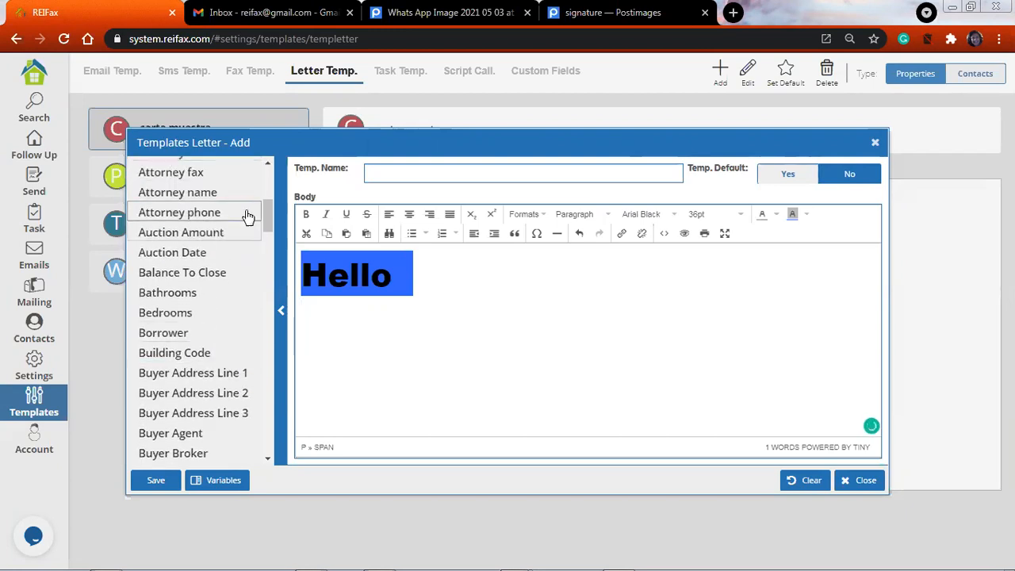
scroll(256, 281, "down", 8)
scroll(259, 299, "down", 4)
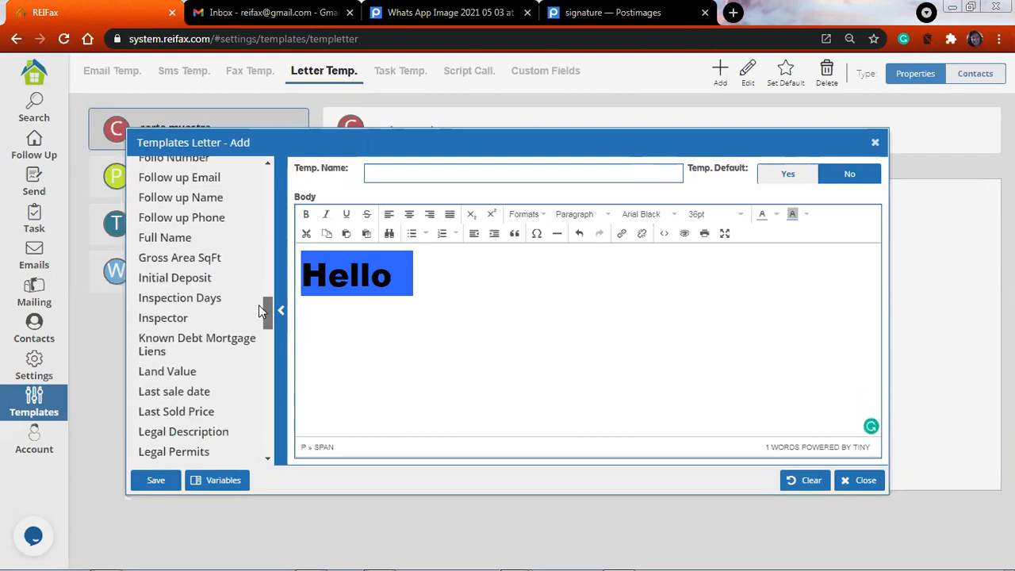
scroll(258, 308, "down", 1)
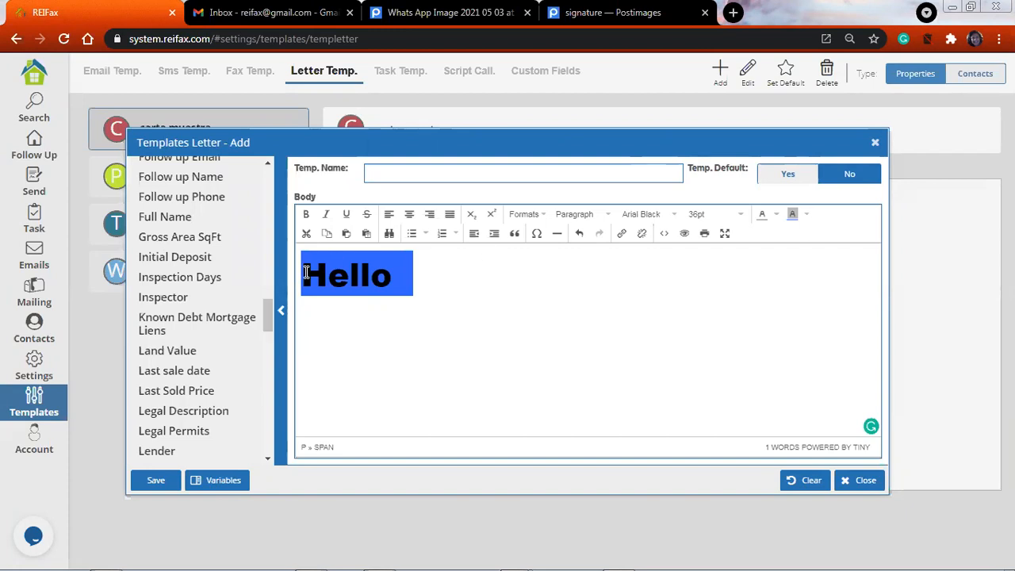
key("Return")
key("Return")
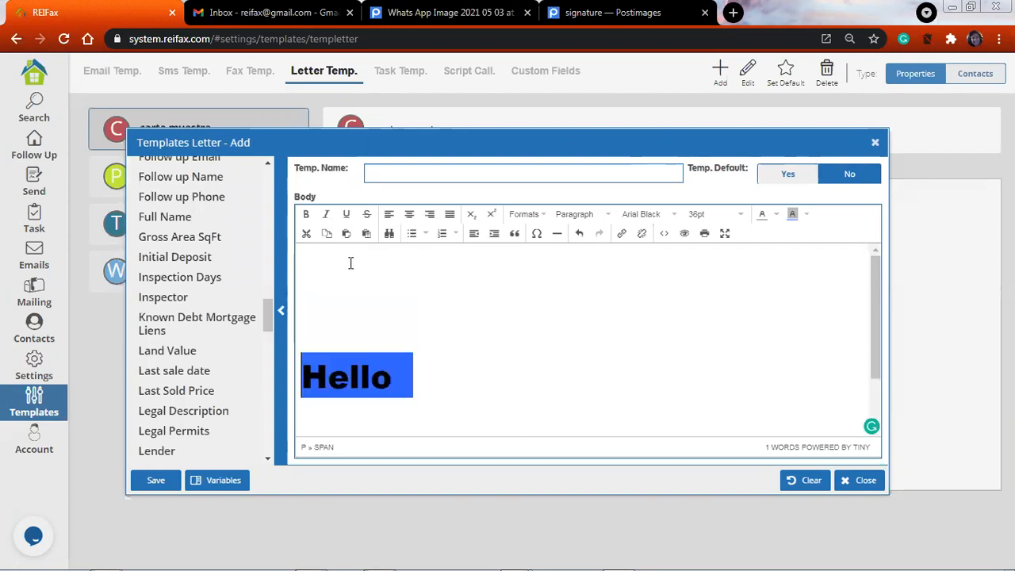
Insert the Today Date variable on the first line of the letter body
left_click(324, 263)
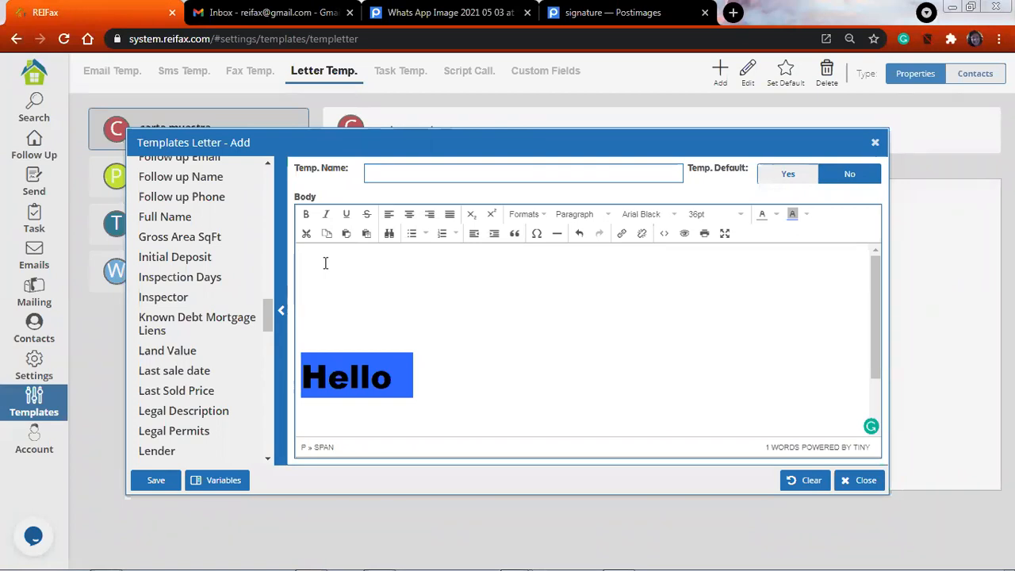
scroll(242, 261, "down", 5)
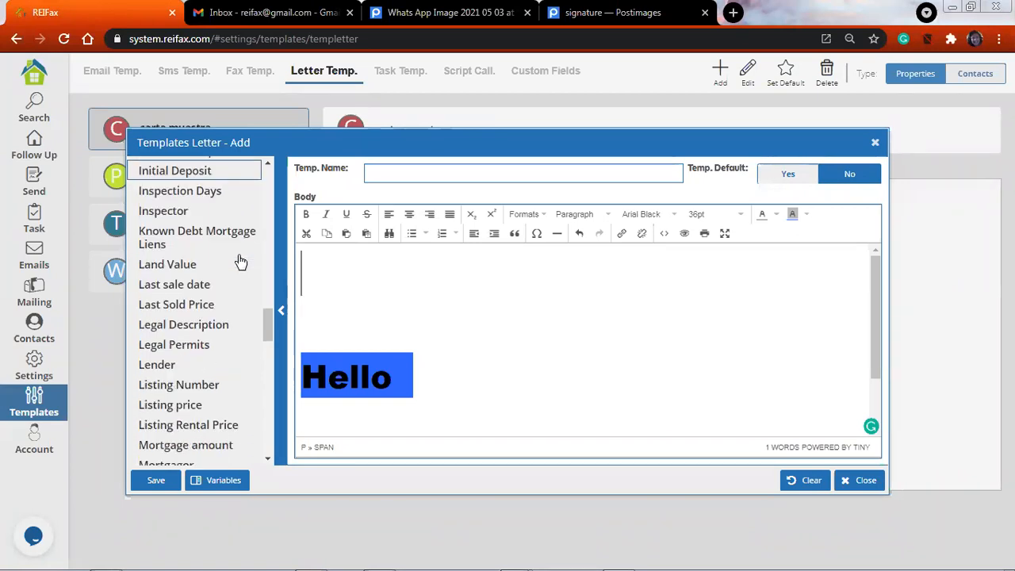
scroll(240, 269, "down", 1)
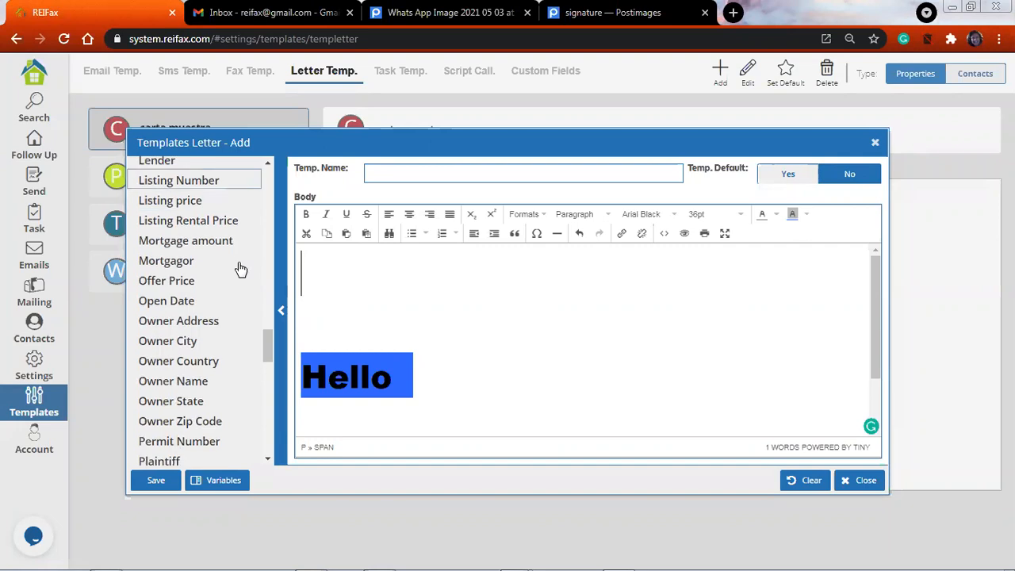
scroll(240, 270, "down", 5)
scroll(218, 238, "down", 3)
left_click(168, 218)
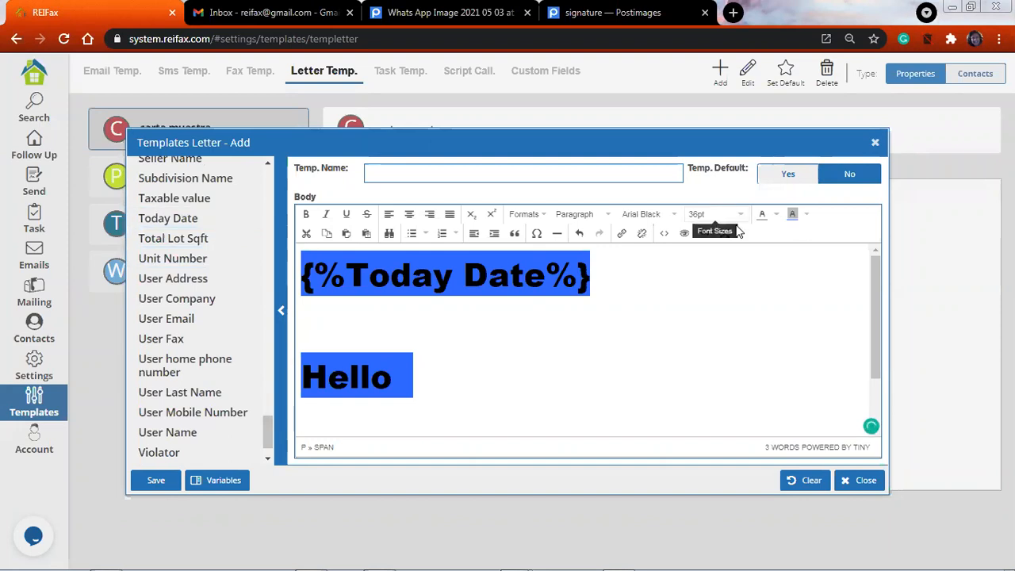
Set the Today Date variable's font size to 10pt and try to change its background highlight to white
left_click(730, 216)
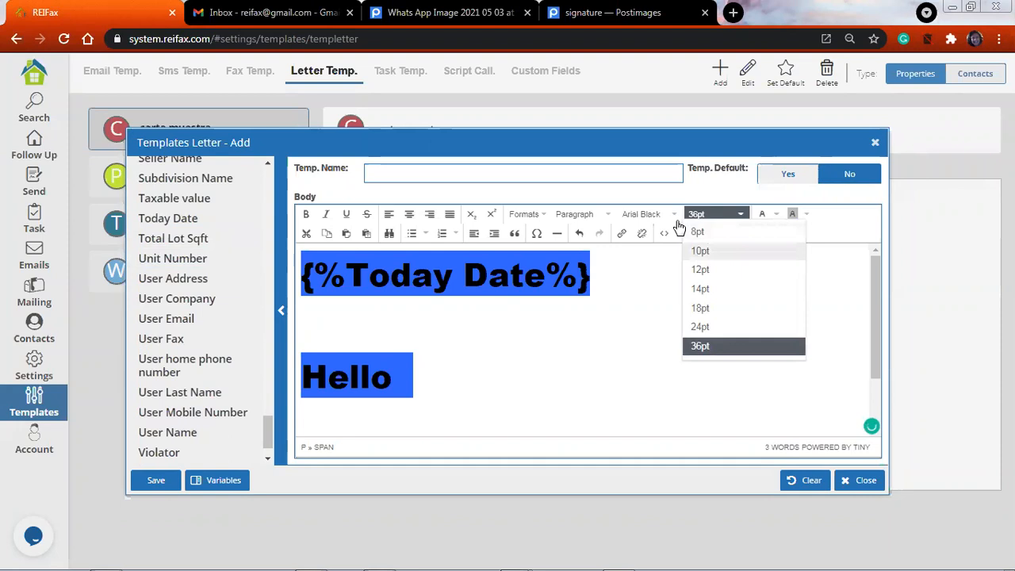
left_click(701, 251)
left_click(805, 215)
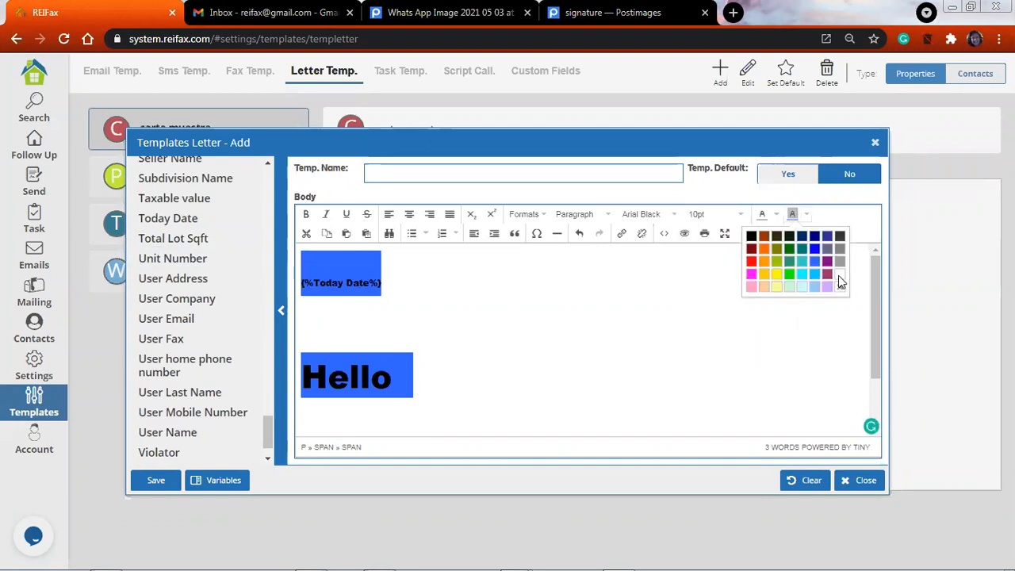
left_click(839, 279)
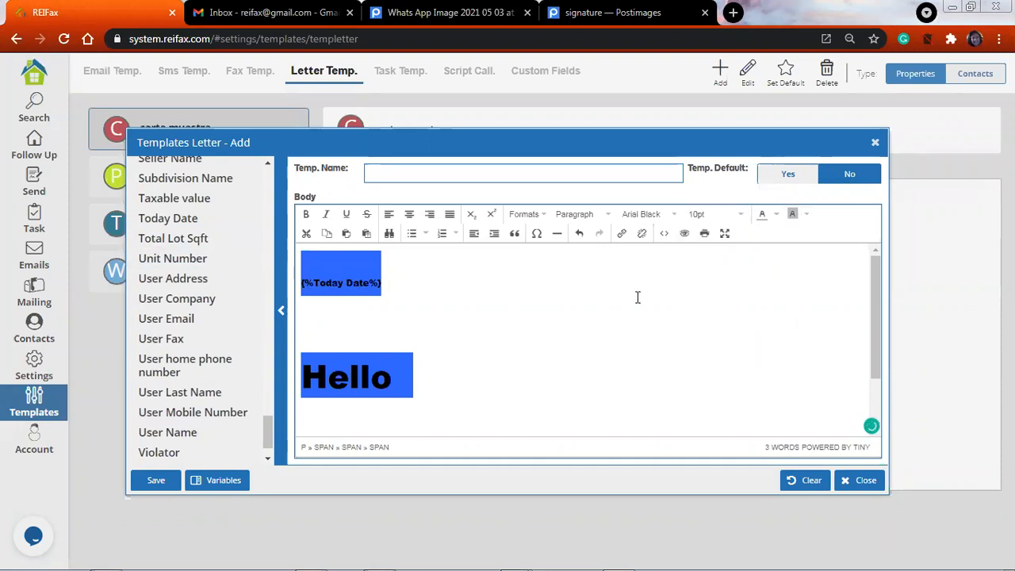
left_click(498, 274)
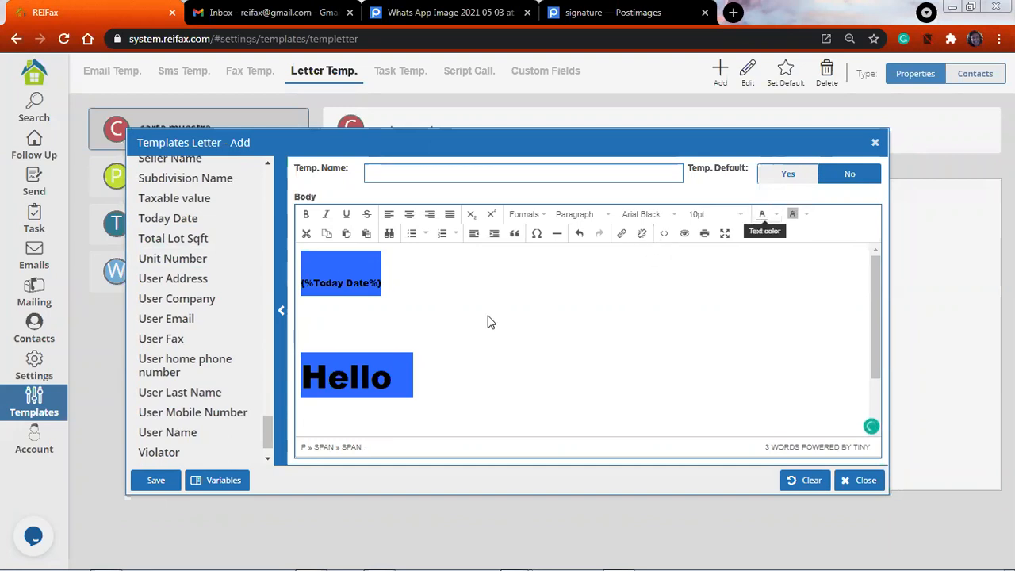
Leave the new letter template without saving it and open the call script templates
scroll(489, 327, "down", 1)
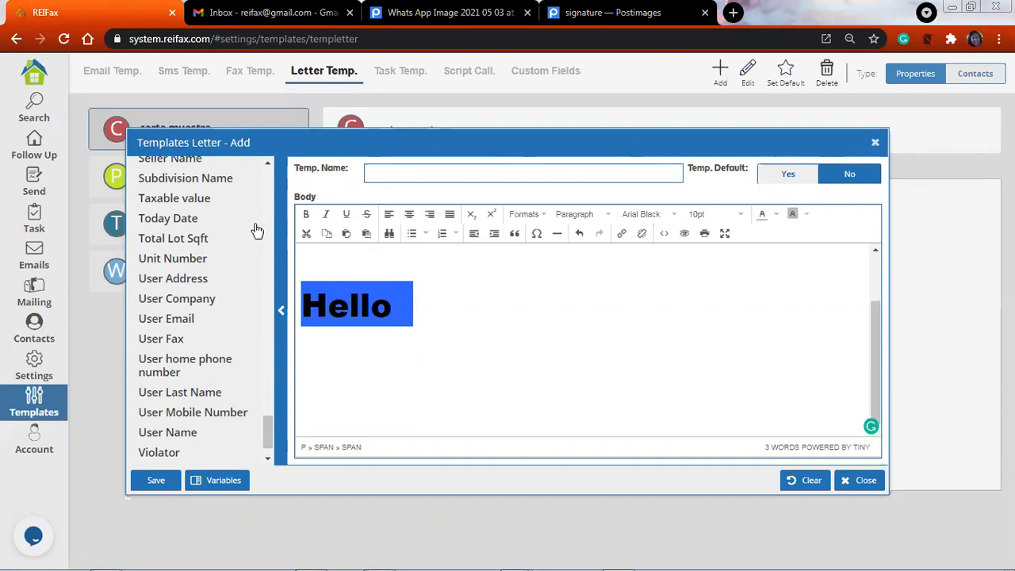
left_click(140, 105)
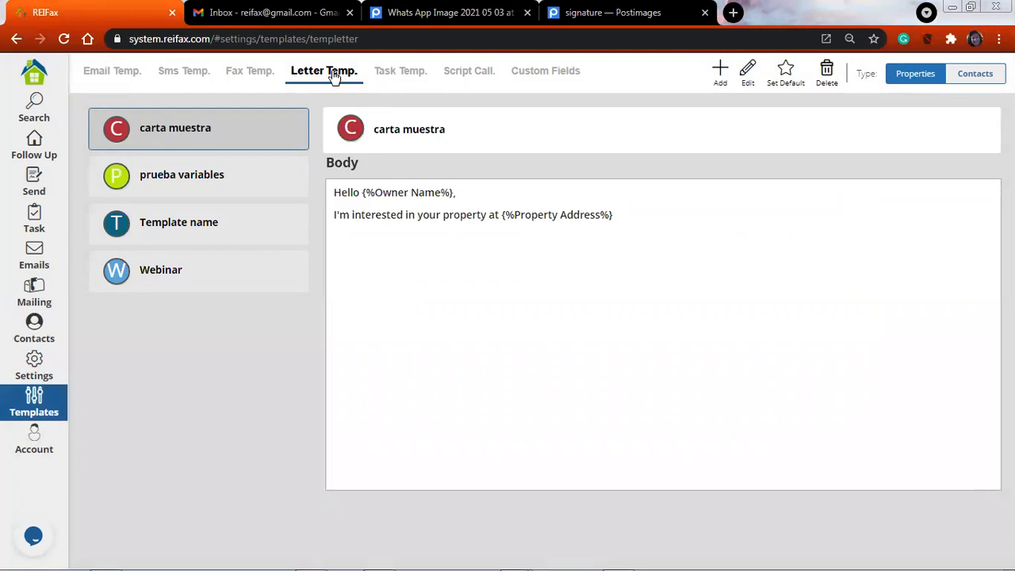
left_click(469, 73)
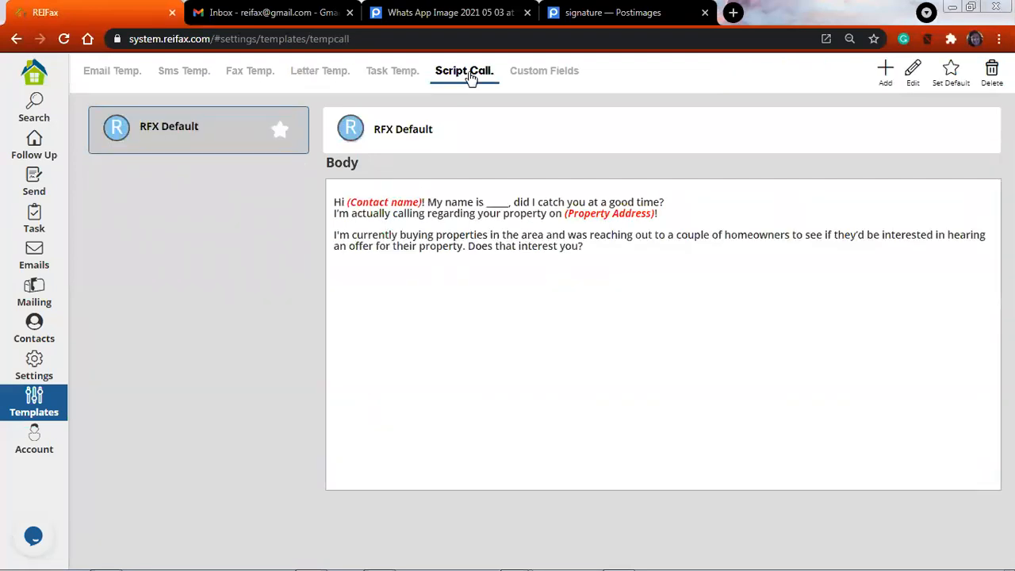
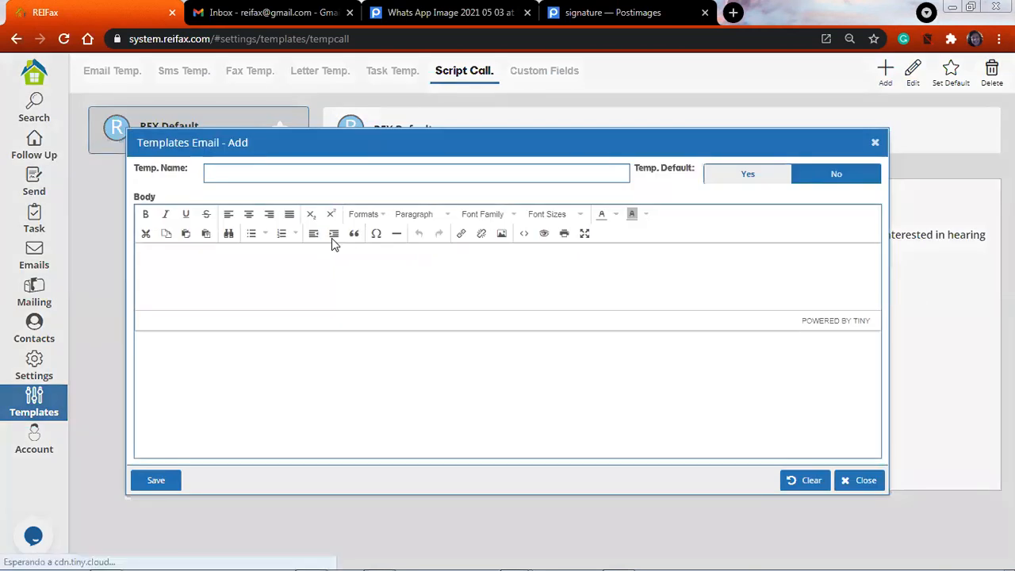
Name the new call script template "Activ properties"
left_click(317, 175)
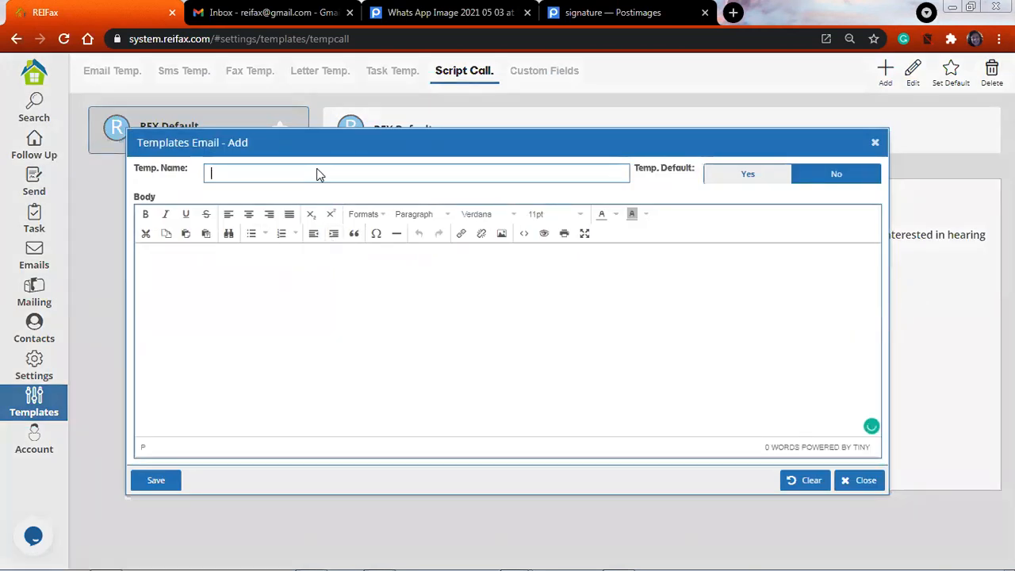
type("Activ properties")
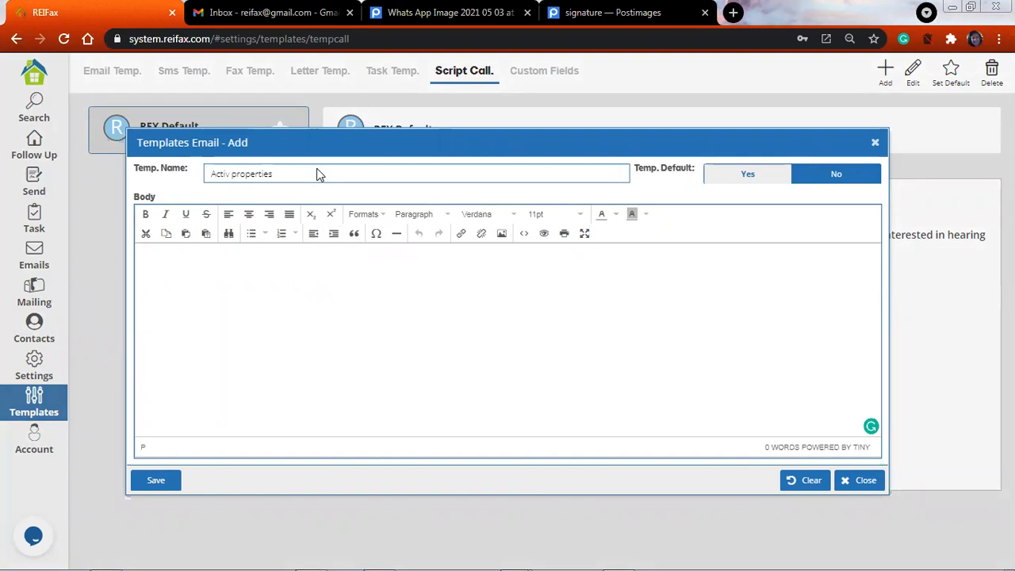
Begin the call script body with "Hello" followed by a dotted blank for the contact's name
left_click(275, 278)
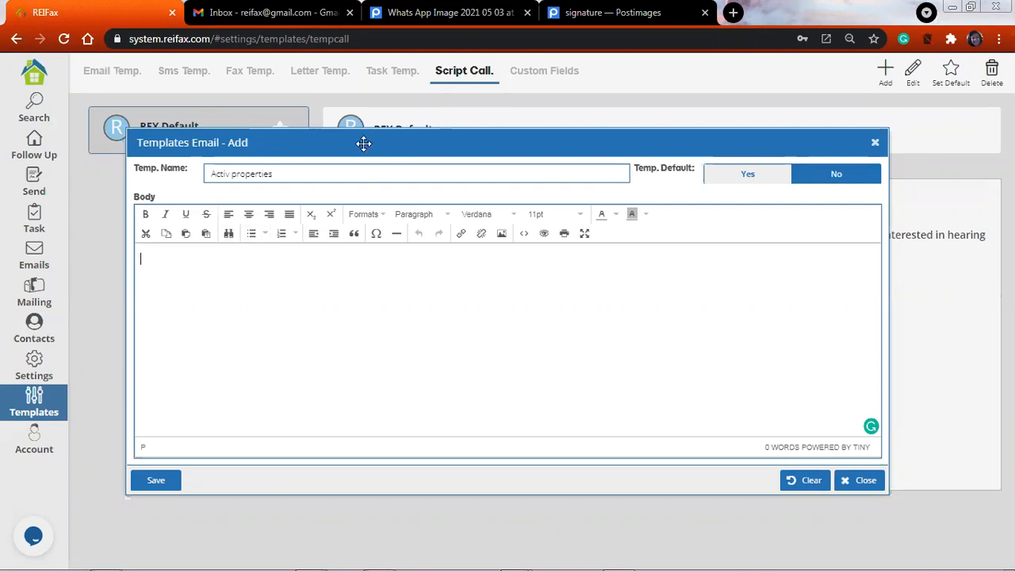
left_click(302, 271)
type("Hello")
type("/")
key("BackSpace")
key("BackSpace")
key("BackSpace")
key("BackSpace")
key("BackSpace")
type("............. !")
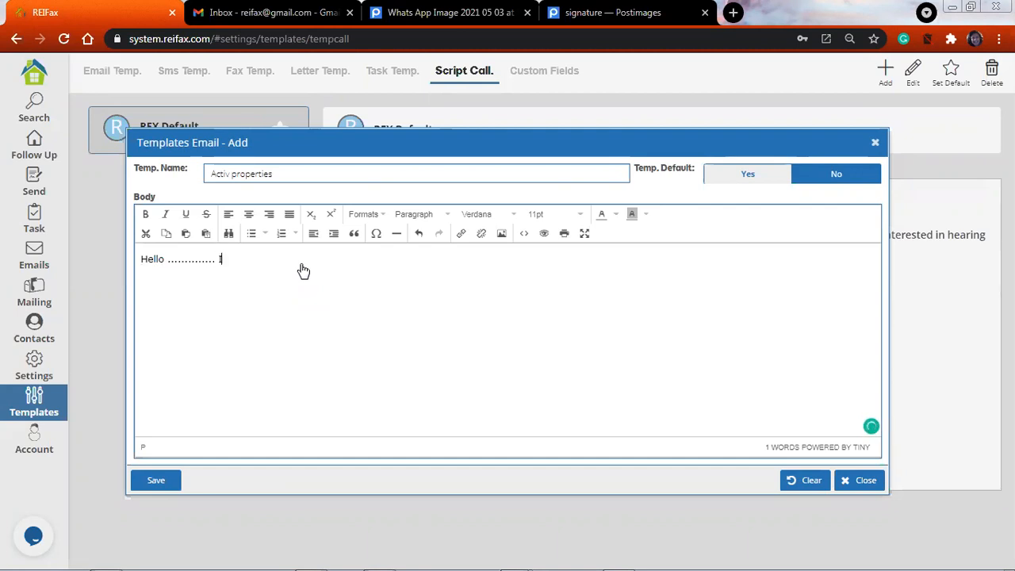
type("1'm acalling")
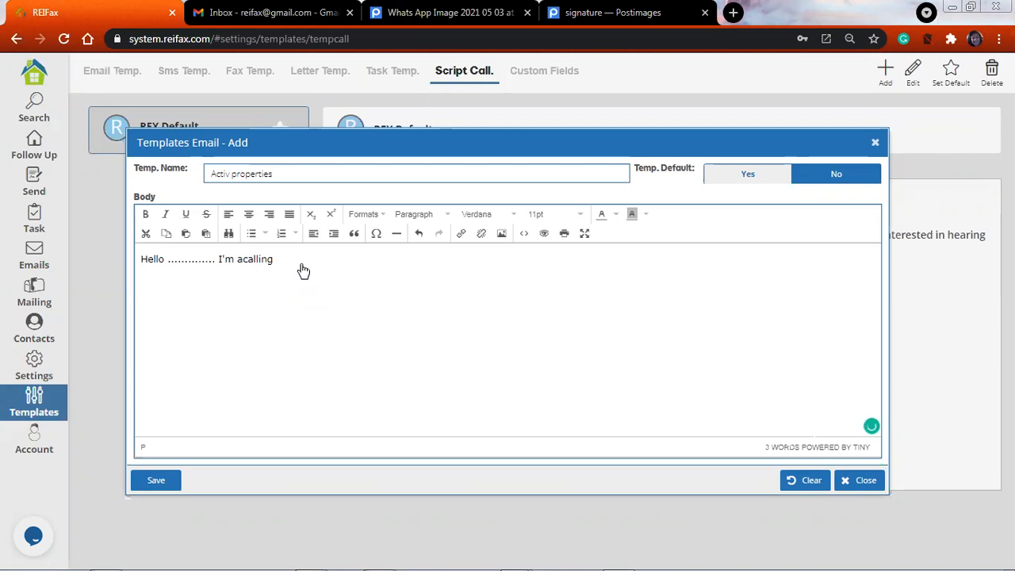
Continue the script's greeting line with "I'm calling" after the dotted blank
key("Left")
key("Left")
key("Left")
key("Left")
key("Left")
key("Left")
key("Left")
key("Left")
key("Left")
key("Delete")
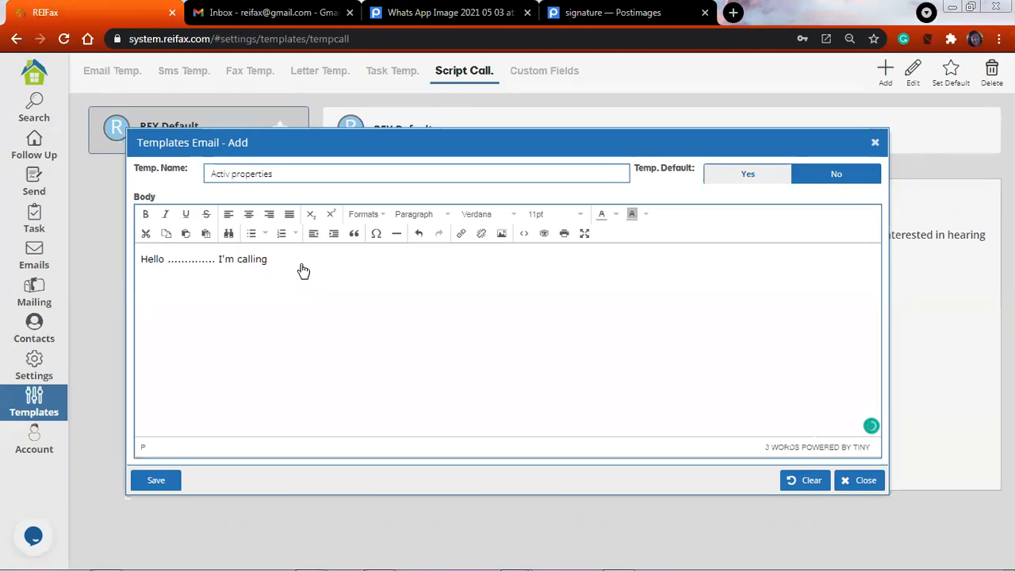
Complete the script line with "about your property listed located at ..............," and save the call script template
key("End")
type("about your property listed located at")
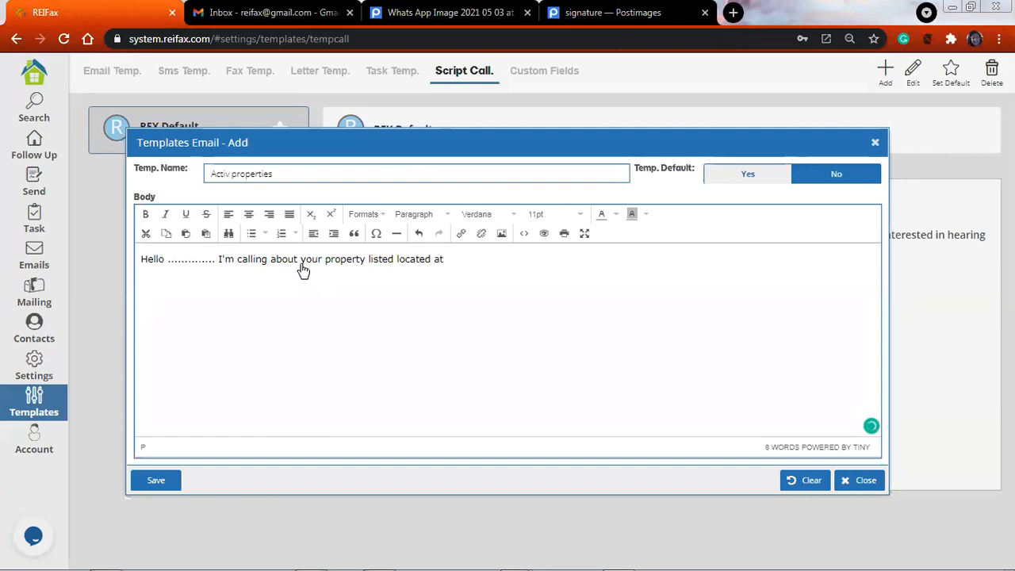
type(" ..............")
type(",")
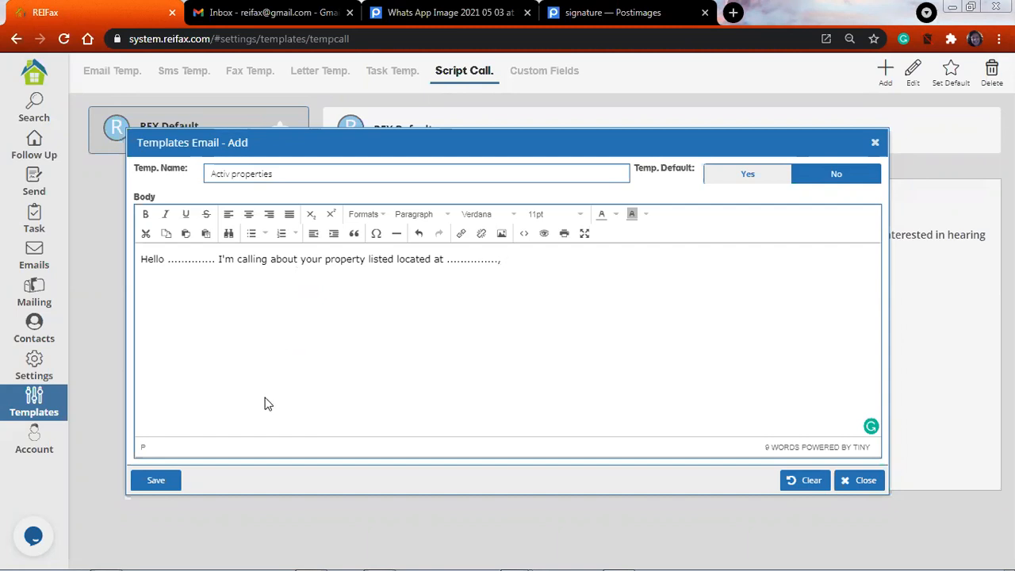
left_click(164, 483)
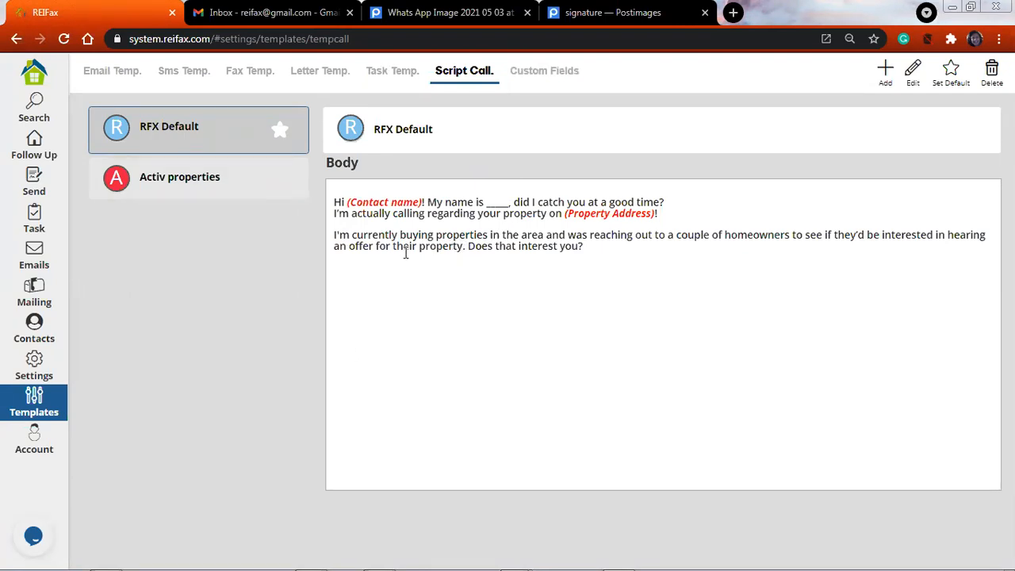
View the task templates and open the scheduled task form for the first property in the Follow Up list
left_click(401, 77)
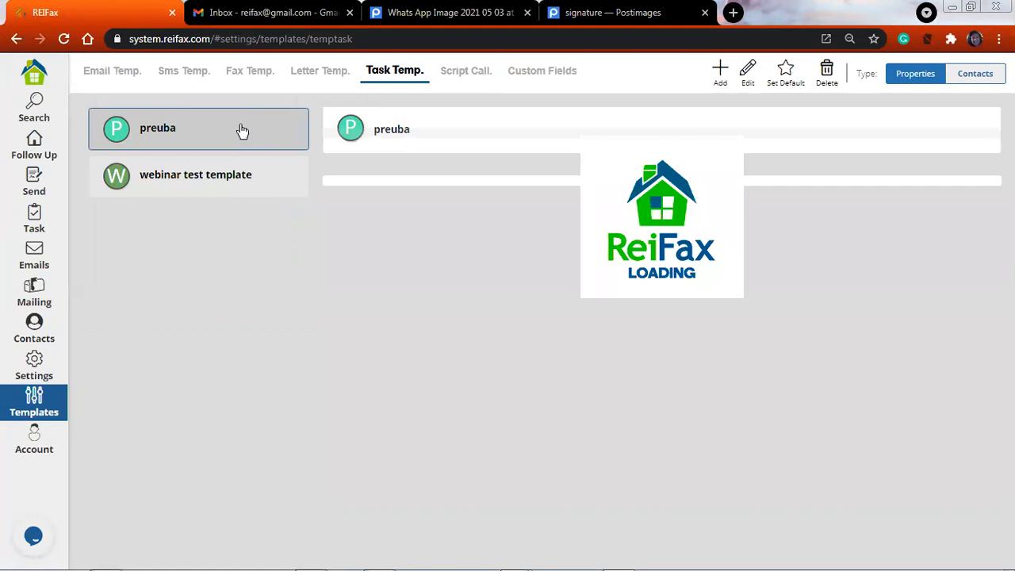
left_click(49, 159)
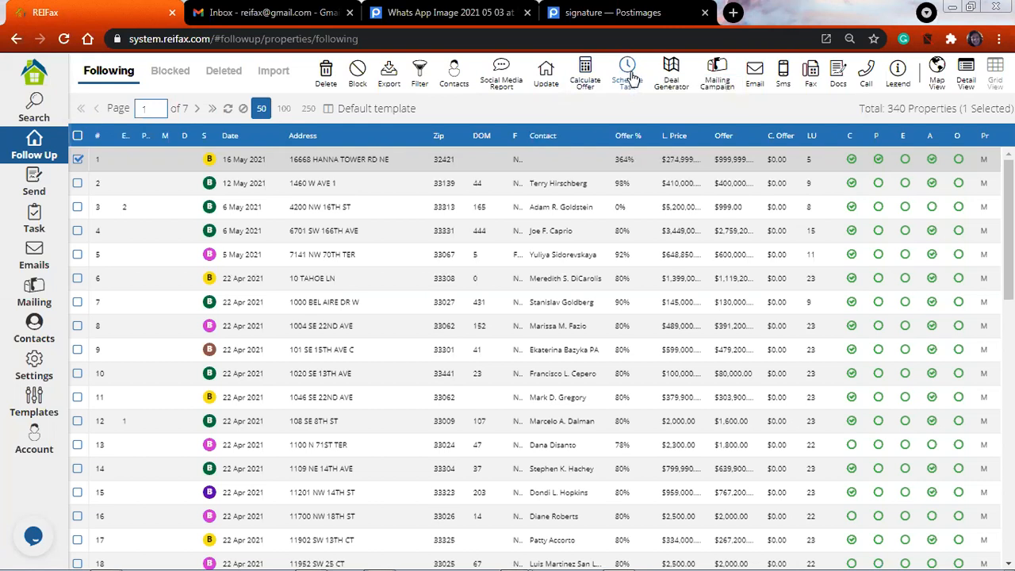
left_click(341, 187)
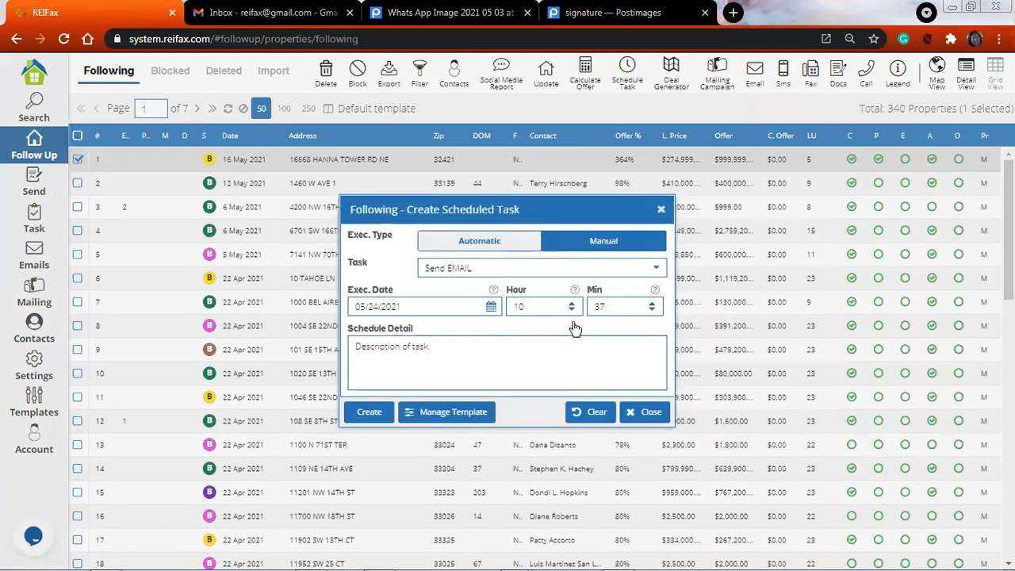
Set up a manual Make CALL task dated 05/26/2021 and close the form without creating it
left_click(542, 268)
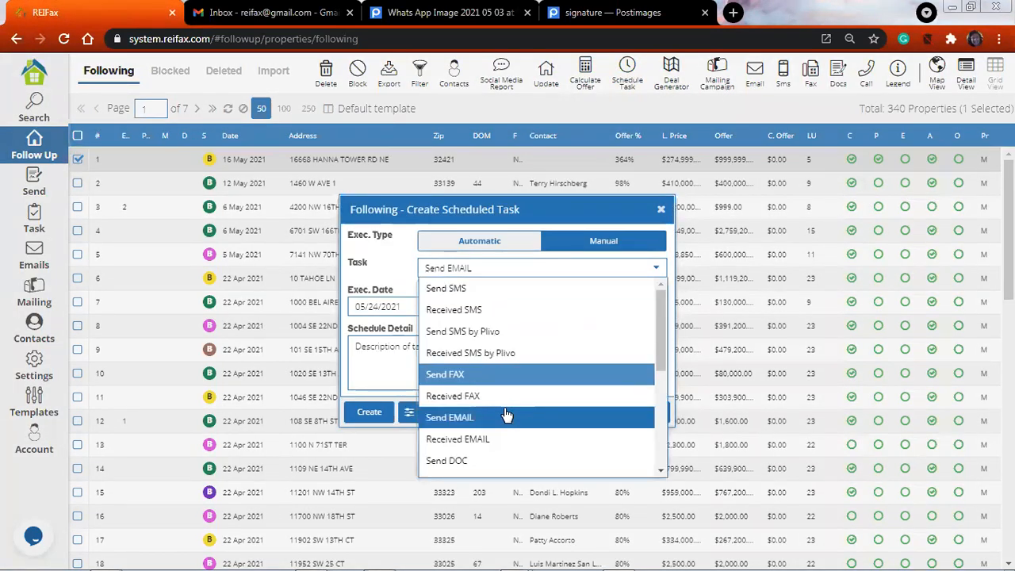
scroll(507, 415, "down", 5)
scroll(510, 356, "down", 1)
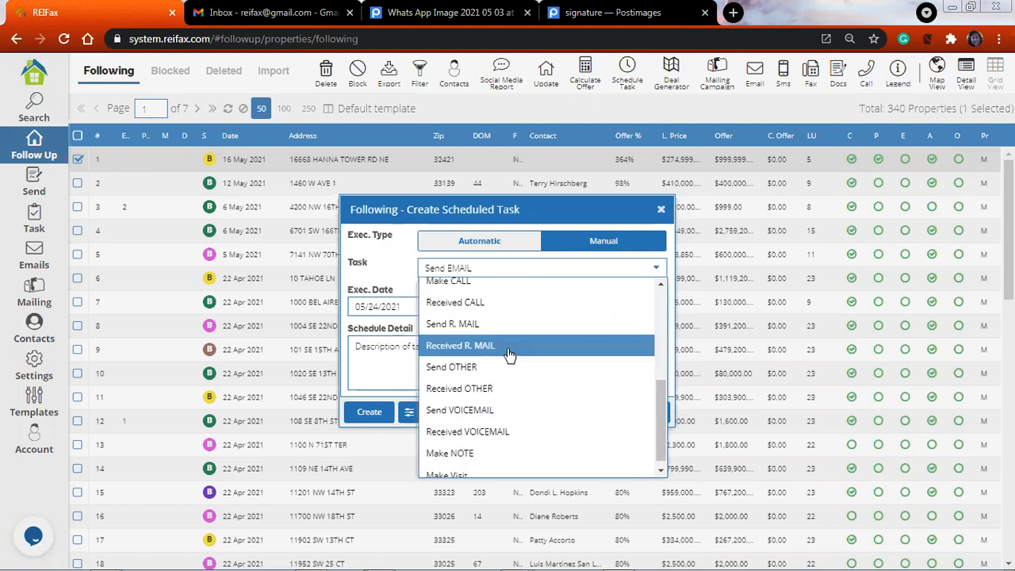
scroll(508, 355, "up", 2)
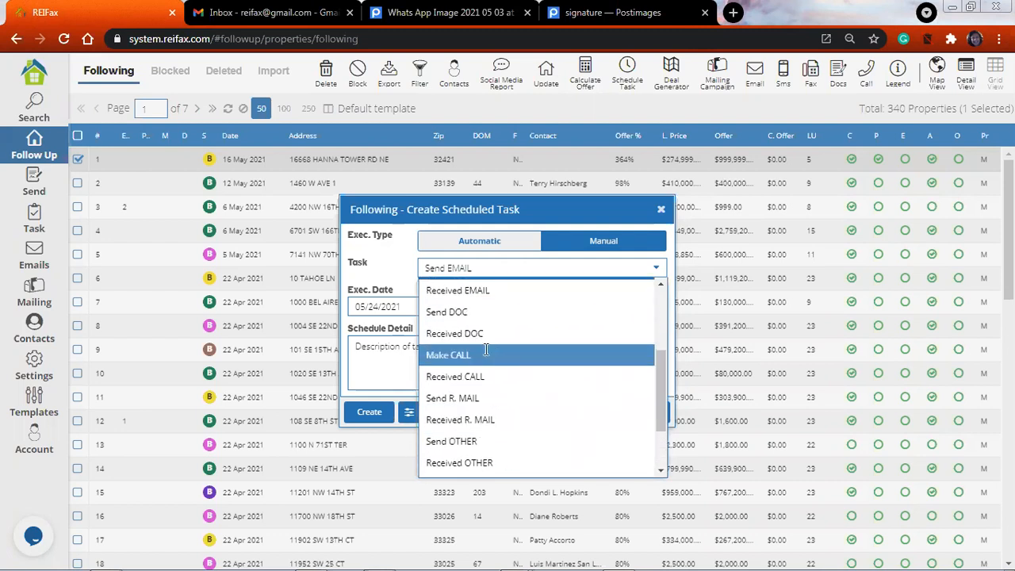
left_click(491, 352)
left_click(491, 307)
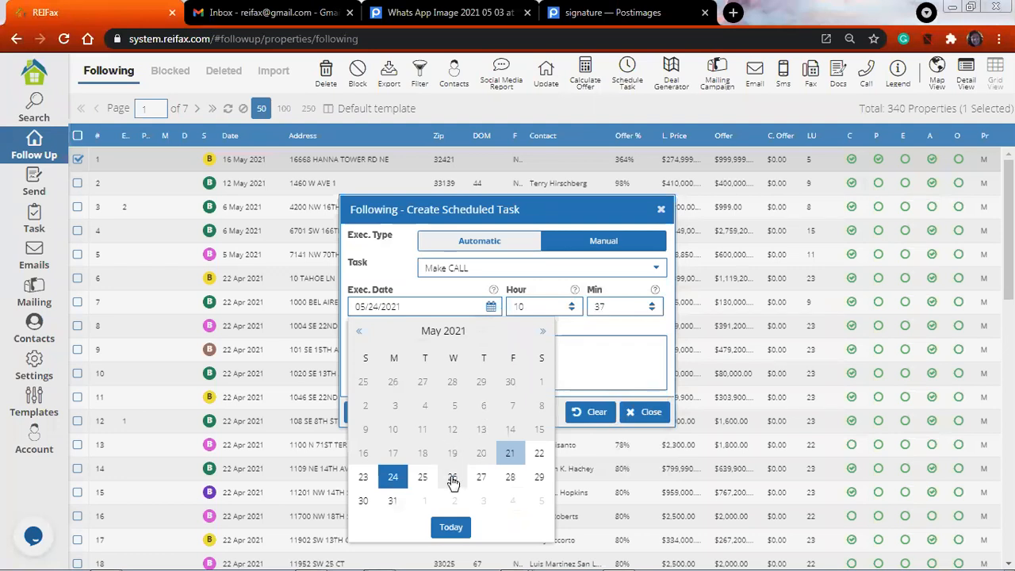
left_click(451, 477)
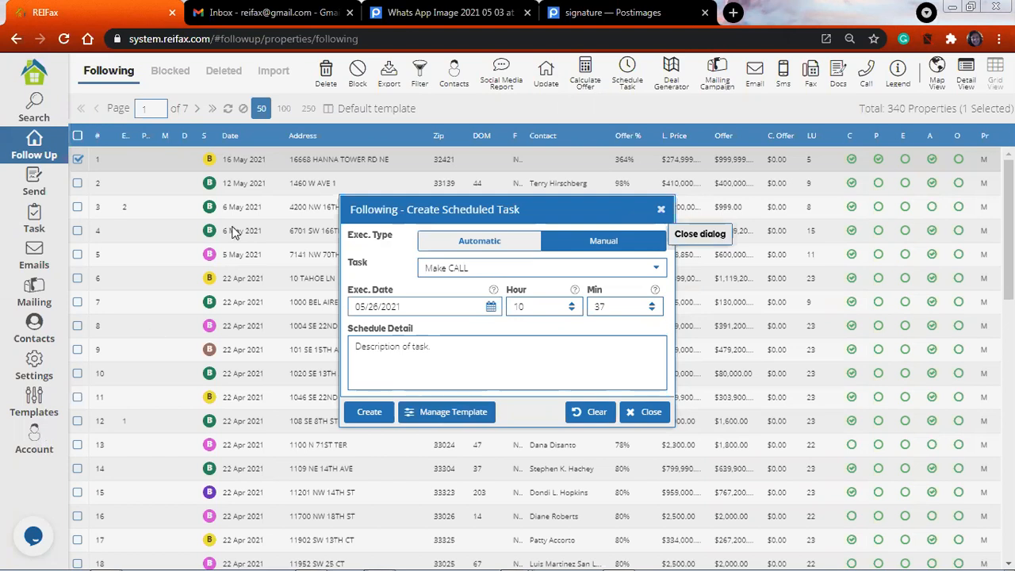
left_click(660, 210)
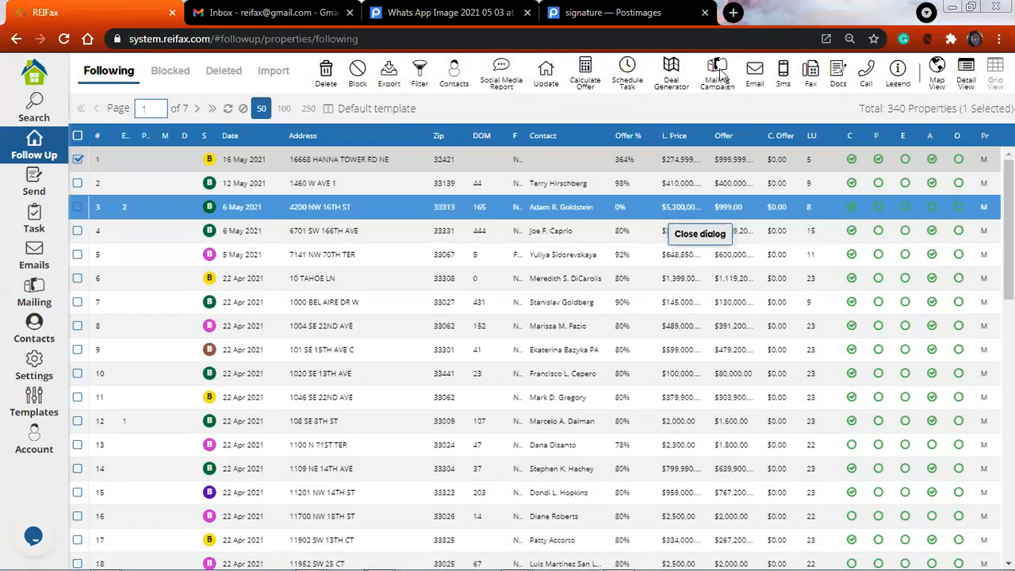
Add a new property task template named "todays webi template"
left_click(718, 73)
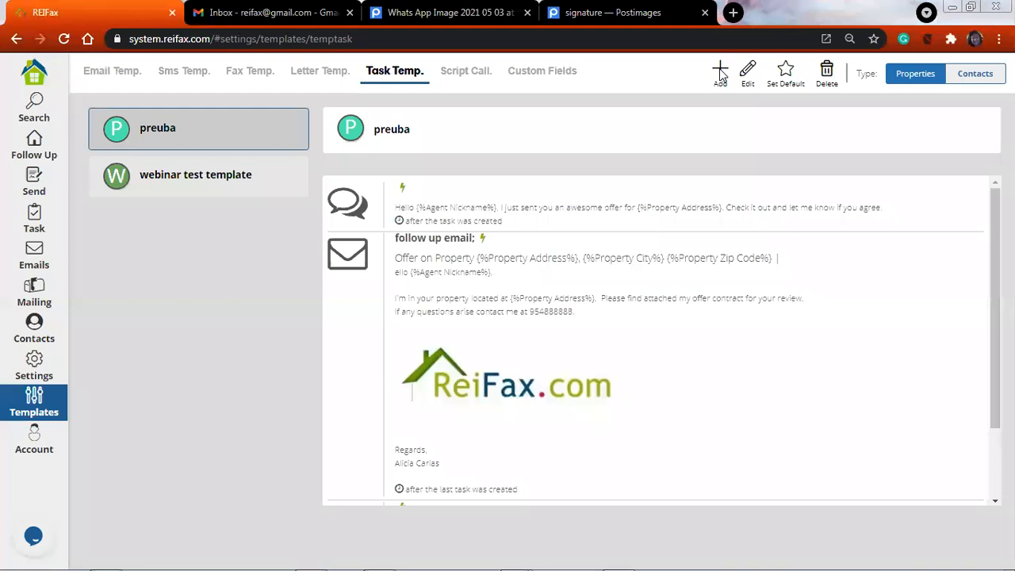
left_click(720, 73)
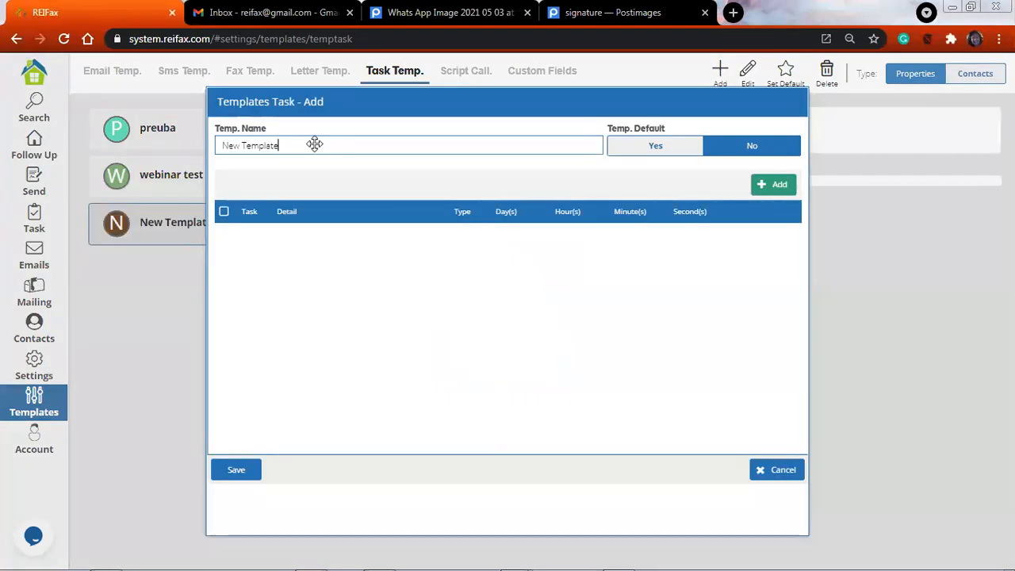
left_click_drag(317, 144, 188, 150)
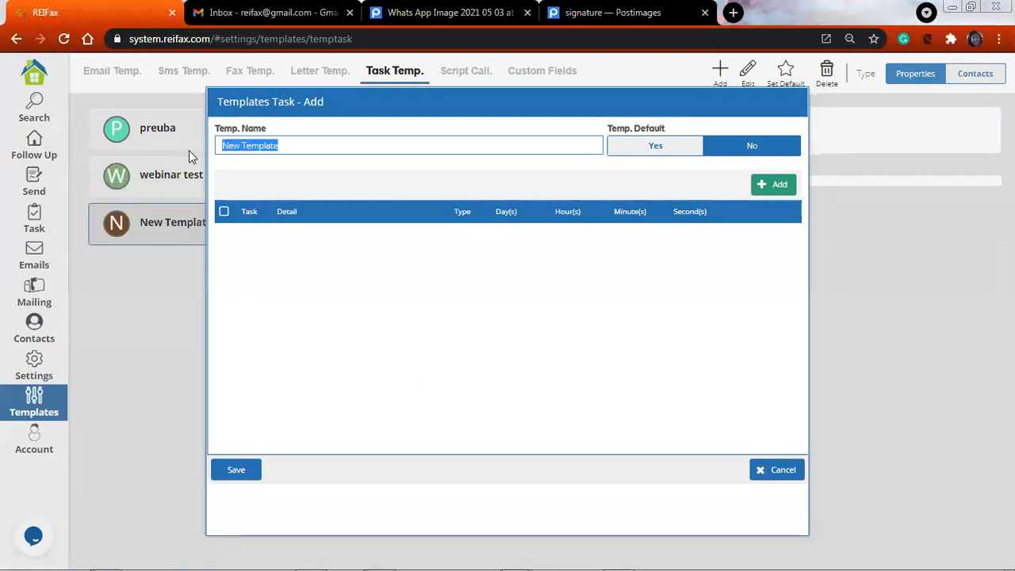
type("to")
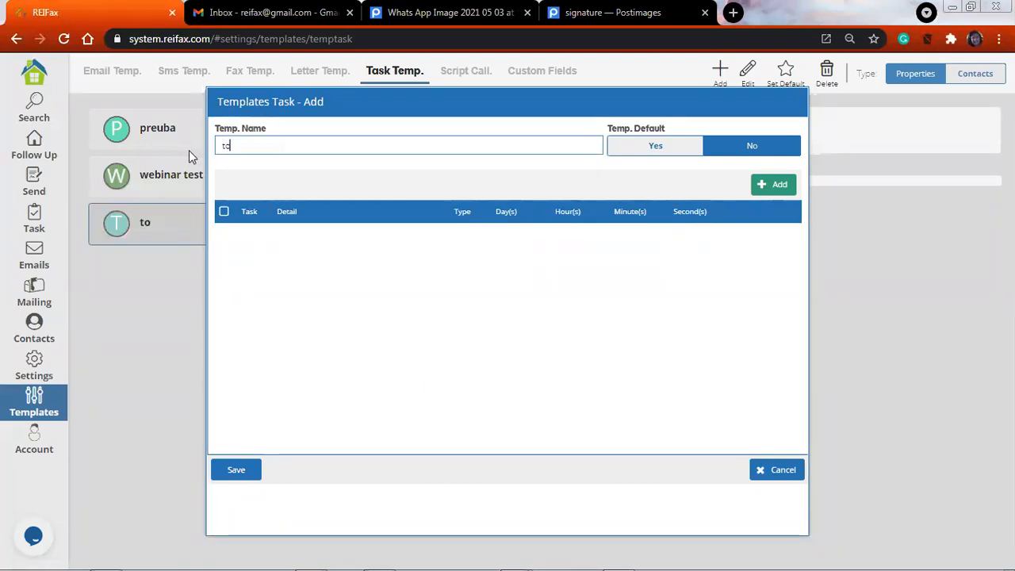
type("deys")
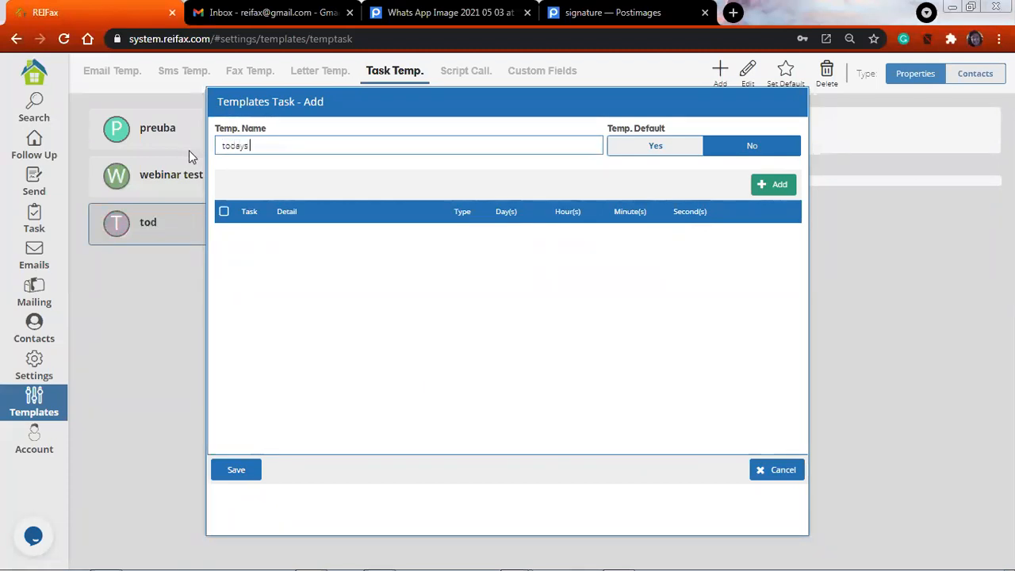
type(" webi template")
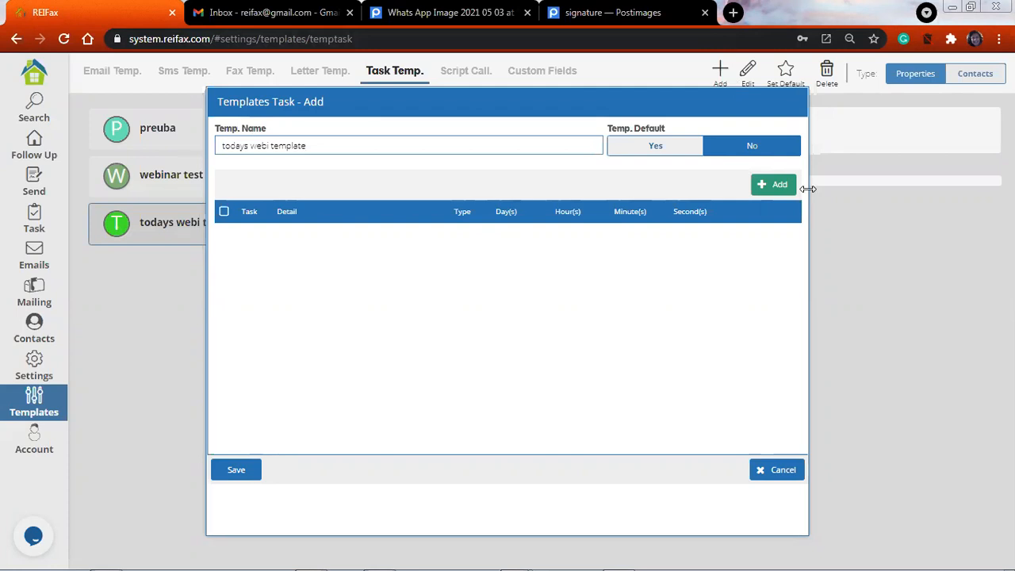
Add an automatic Send DOC task to the template with a delay of 3 days
left_click(782, 187)
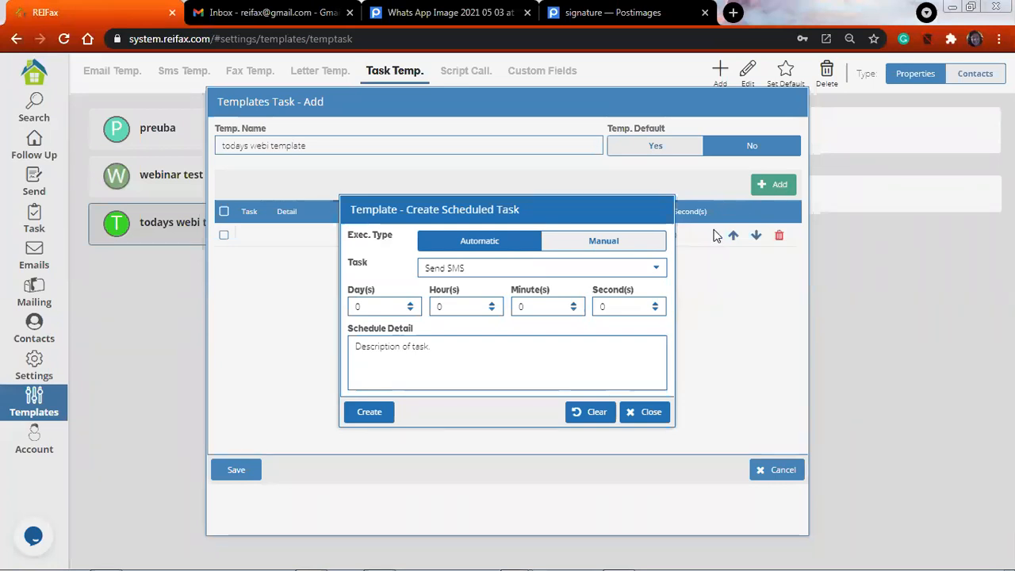
left_click(660, 271)
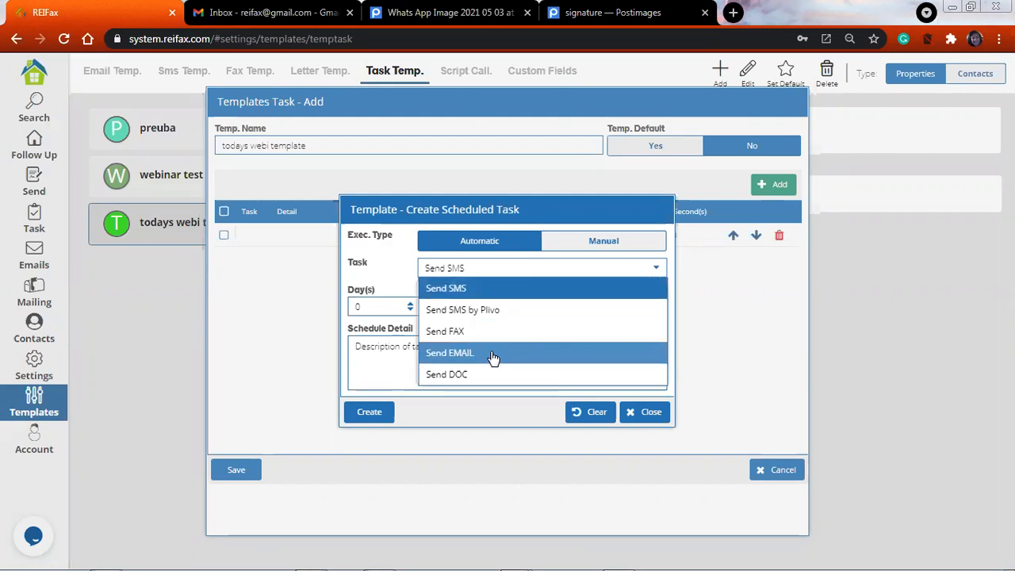
left_click(459, 374)
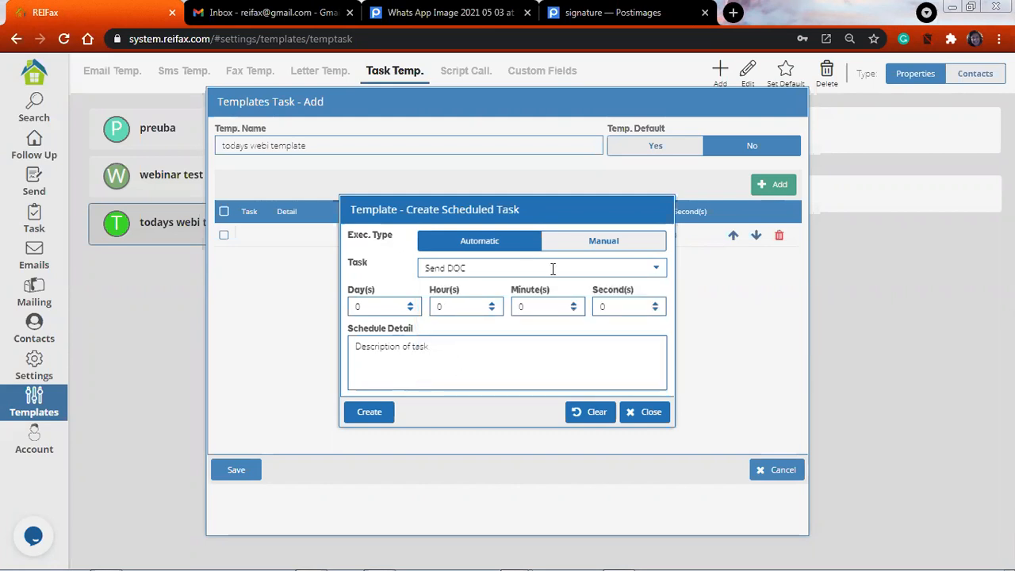
left_click(409, 307)
key("BackSpace")
type("2")
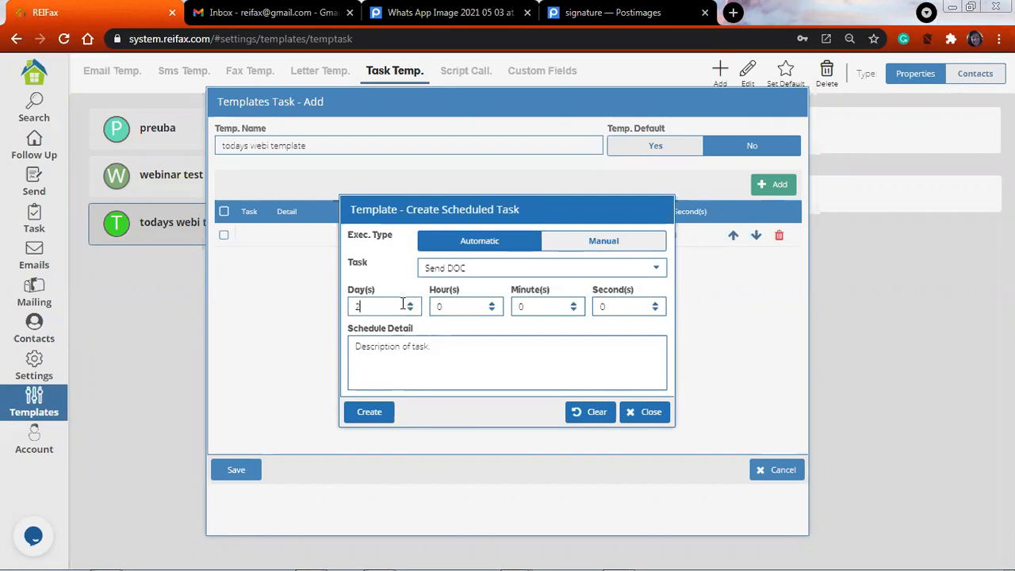
key("BackSpace")
type("3")
Enter "initial offer contract" as the Send DOC task's schedule detail
left_click(388, 356)
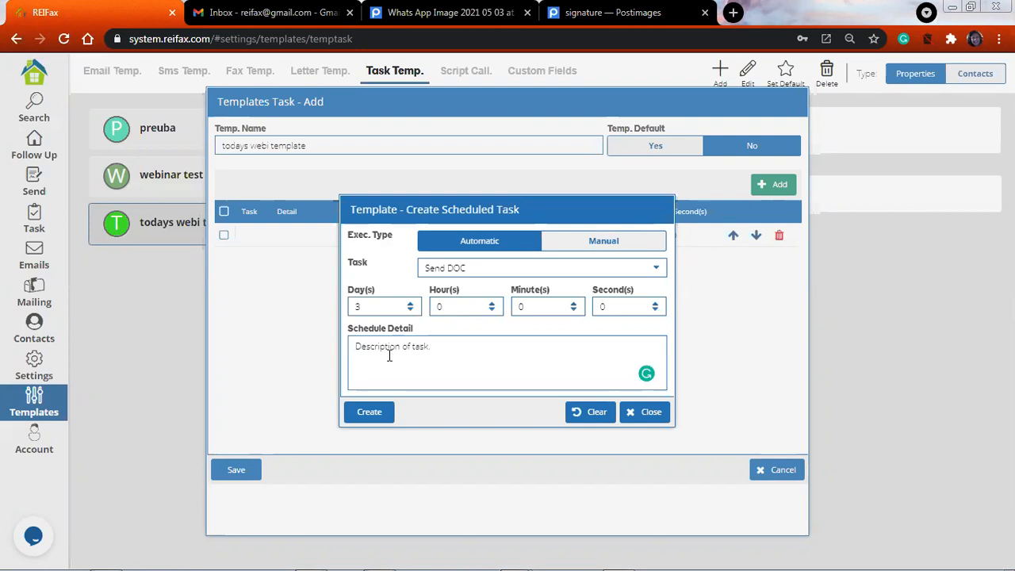
type("inic")
key("BackSpace")
type("tial offer contract")
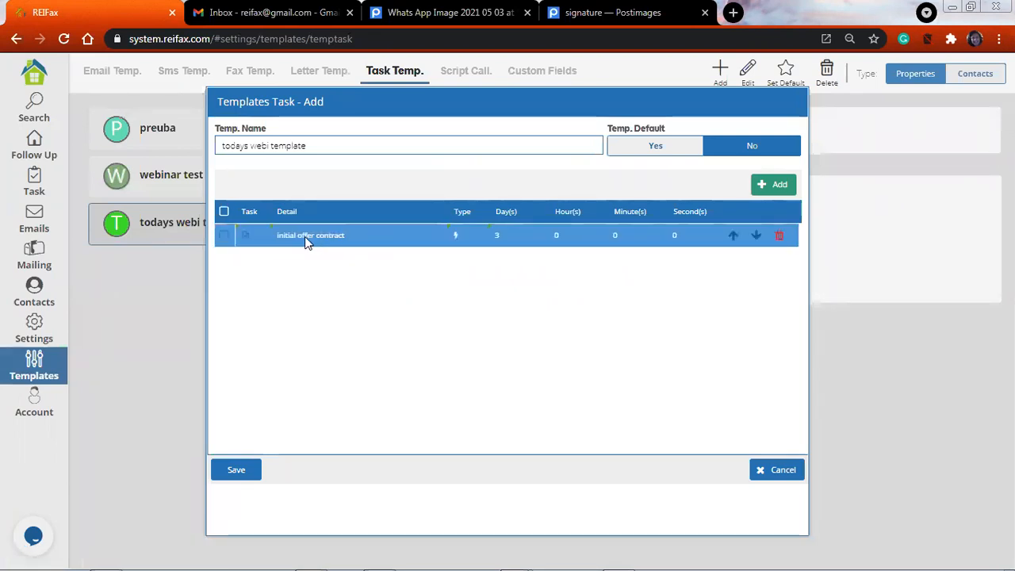
Add a second automatic task to the template with a delay of 4 days
left_click(781, 187)
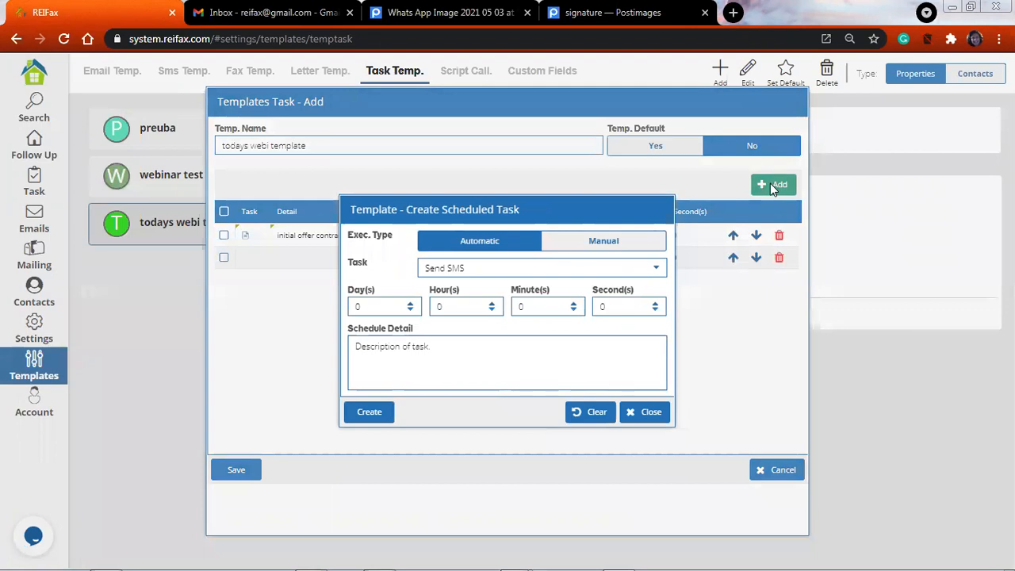
left_click(411, 308)
type("1")
key("Up")
key("Up")
key("Up")
Describe the second task as "follow up email", set its type to Send EMAIL and create it
left_click(400, 356)
type("follow up email")
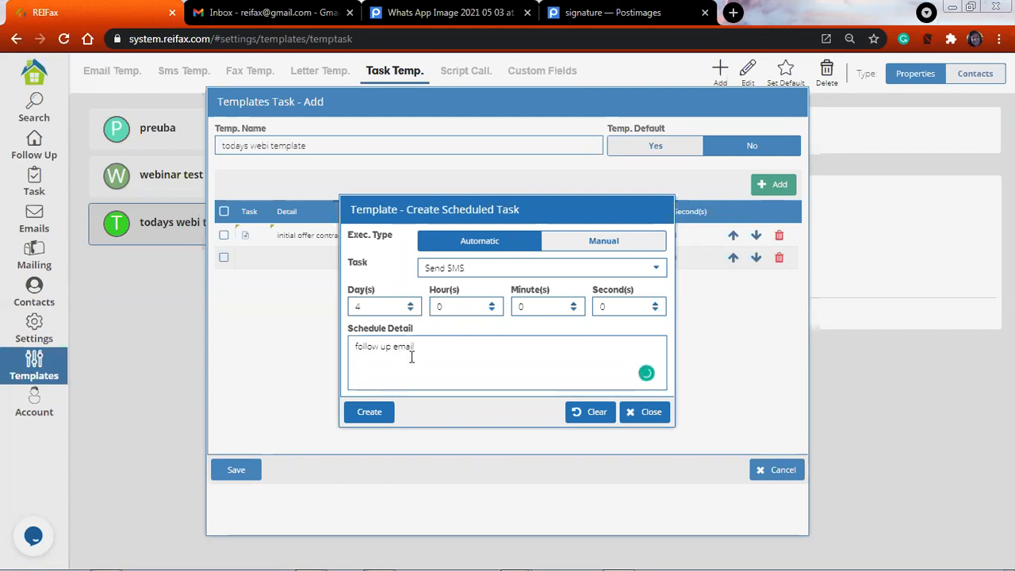
left_click(655, 270)
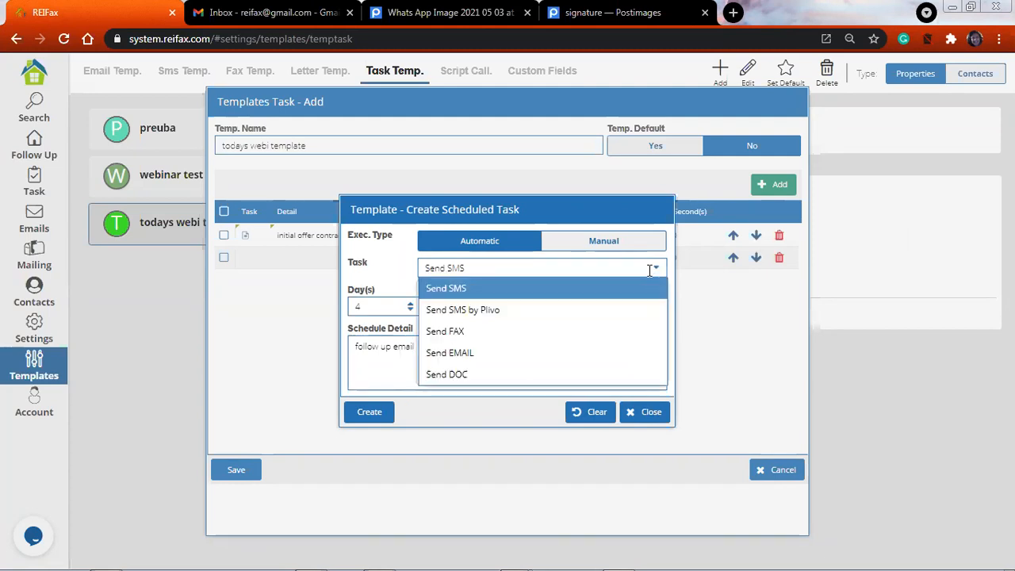
left_click(598, 352)
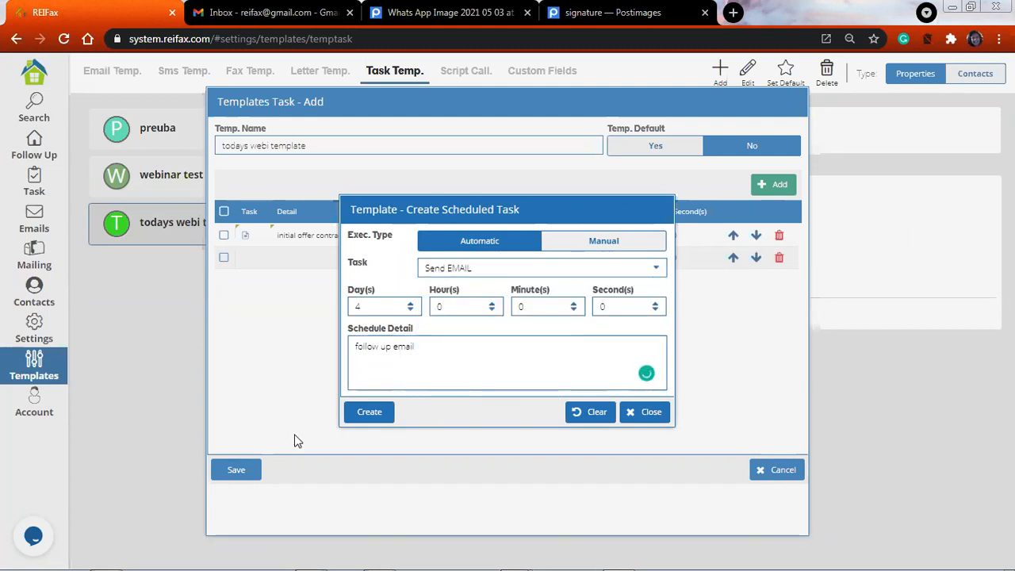
left_click(372, 416)
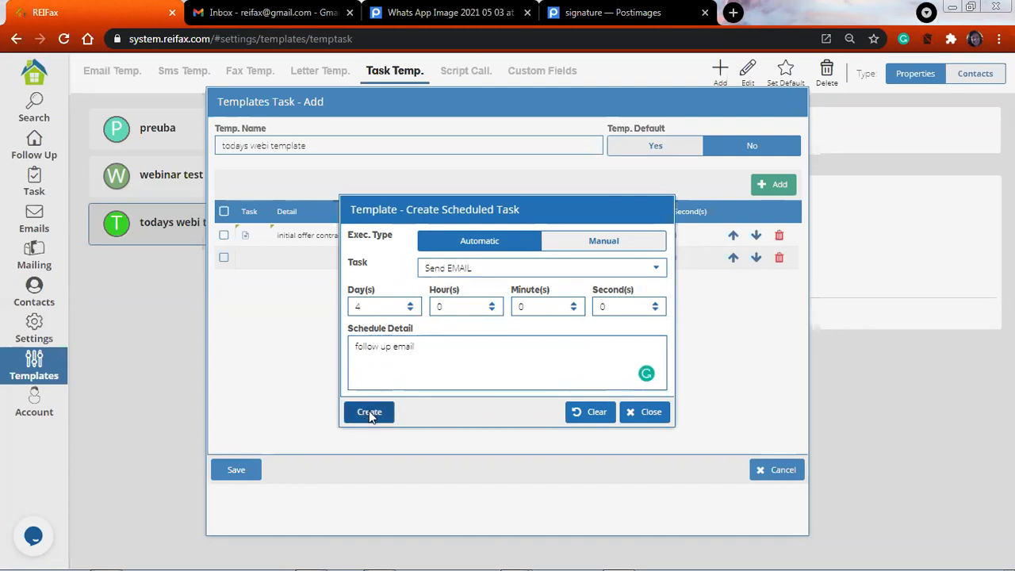
Load the "Cash Offer follow up" template into the scheduled email and create the email task
left_click(369, 413)
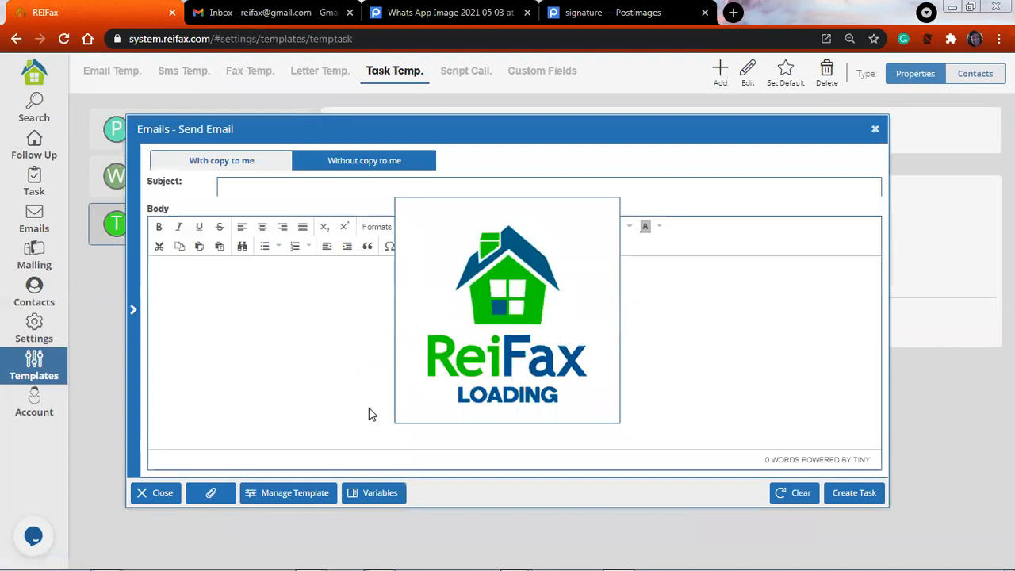
left_click(289, 475)
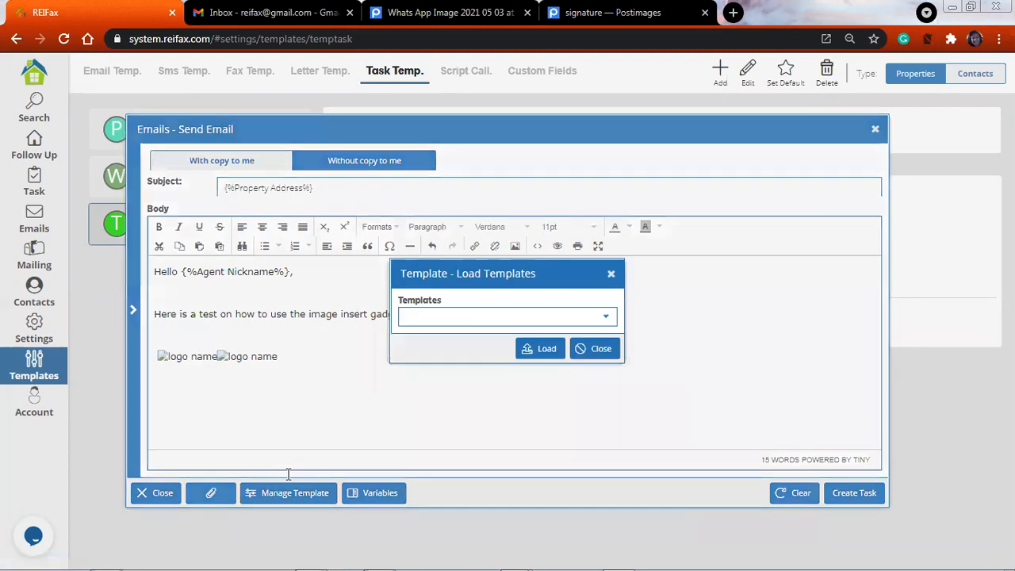
left_click(605, 316)
scroll(511, 416, "down", 2)
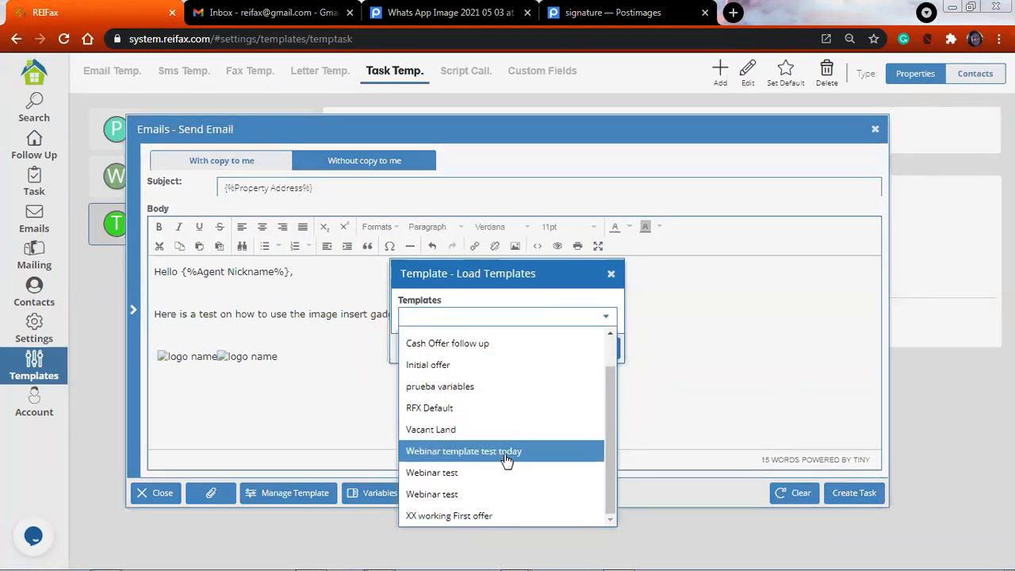
left_click(507, 345)
left_click(542, 352)
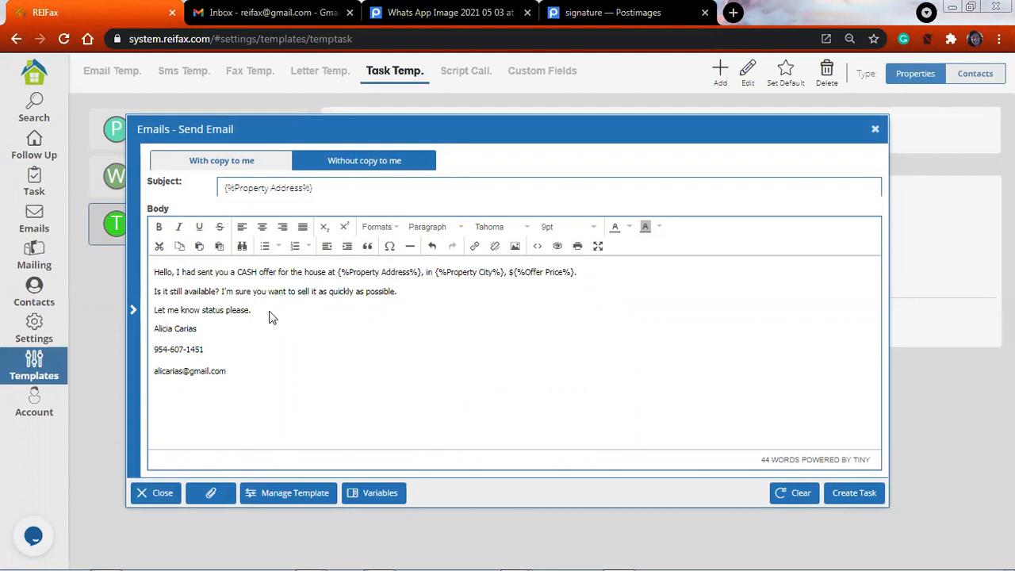
left_click(854, 492)
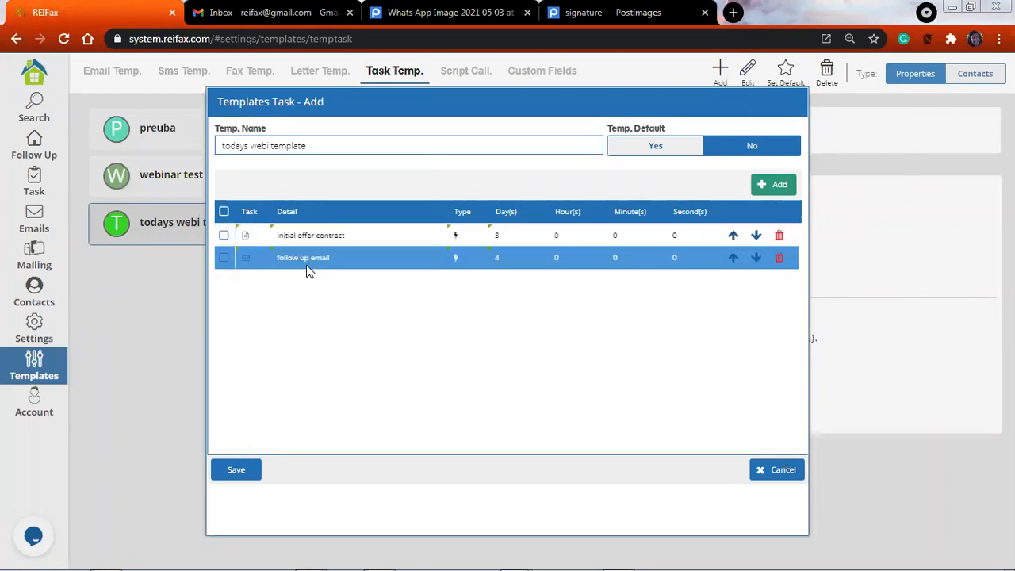
Add a third scheduled task to the template with manual execution and the Make CALL task type
left_click(774, 186)
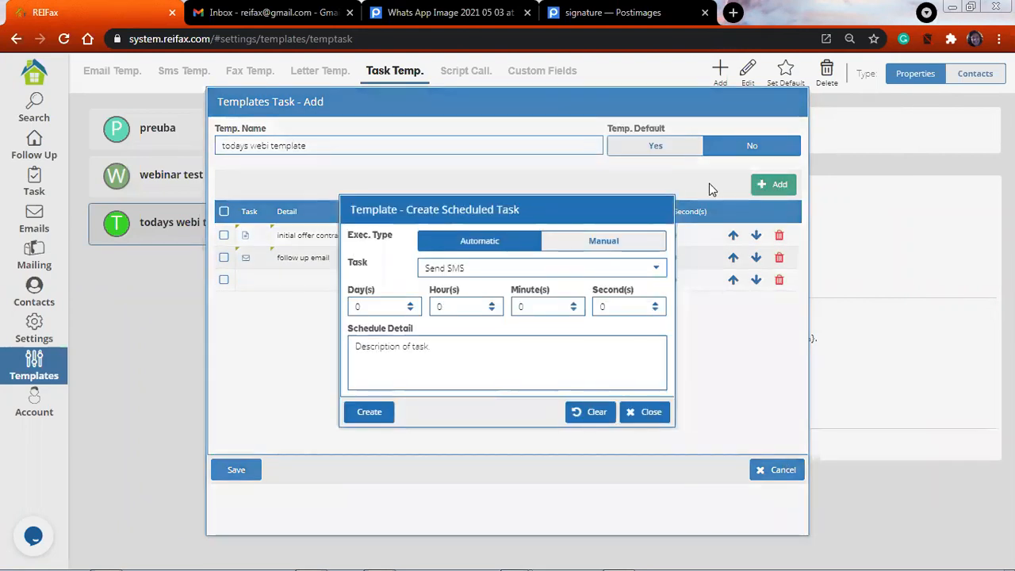
left_click(618, 243)
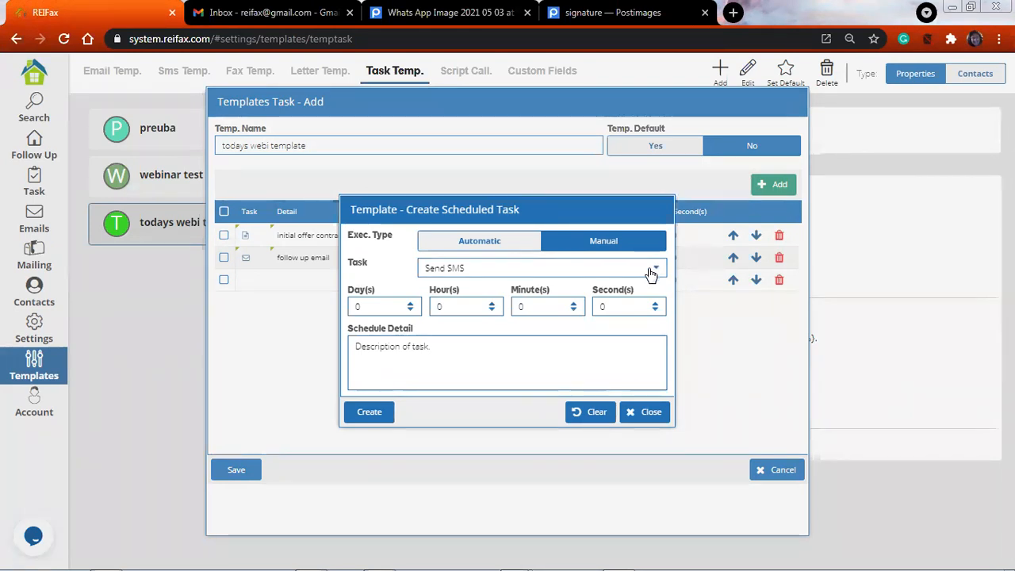
left_click(654, 270)
scroll(515, 317, "down", 2)
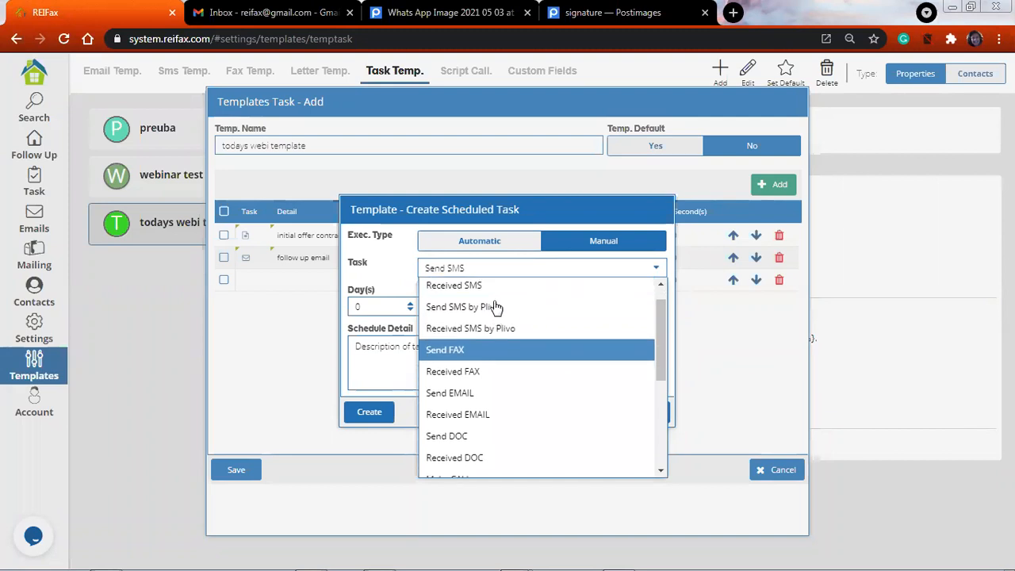
scroll(498, 306, "down", 2)
left_click(504, 299)
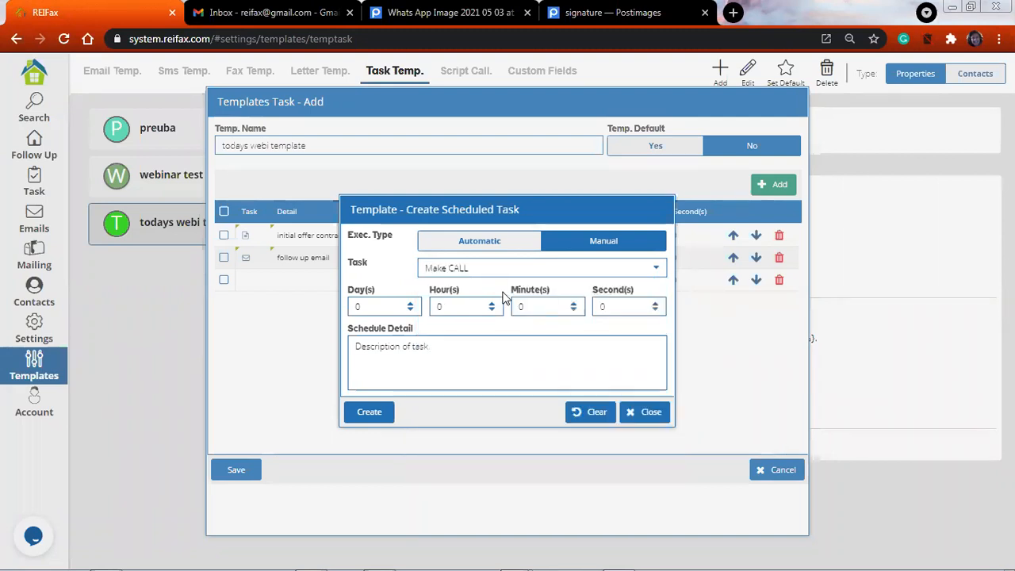
Set the call task's delay to 5 days, describe it as "follow up call" and create it
left_click(407, 302)
left_click(407, 302)
left_click(408, 302)
left_click(407, 302)
left_click(408, 302)
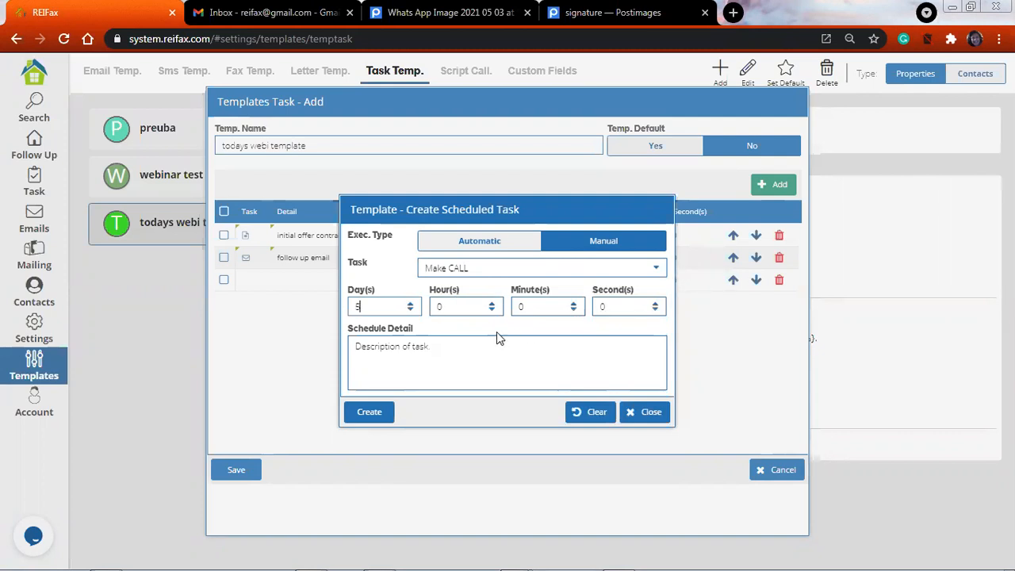
left_click(474, 374)
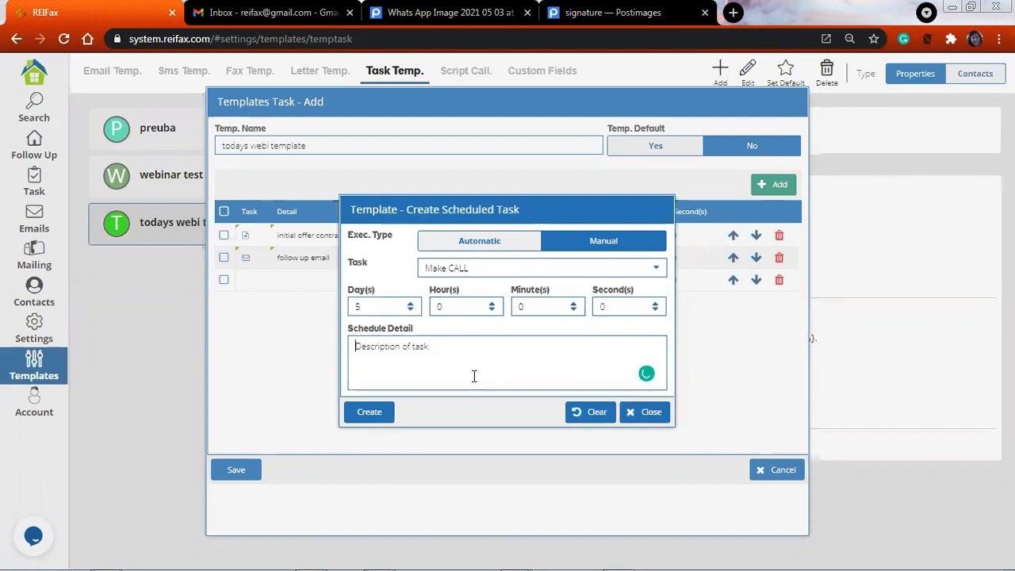
type("follow up call")
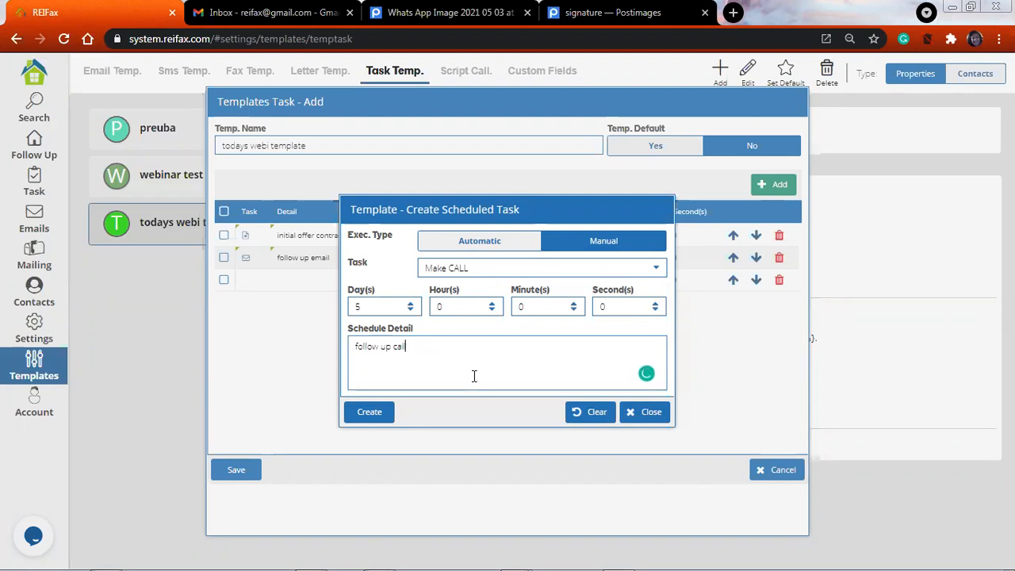
left_click(371, 409)
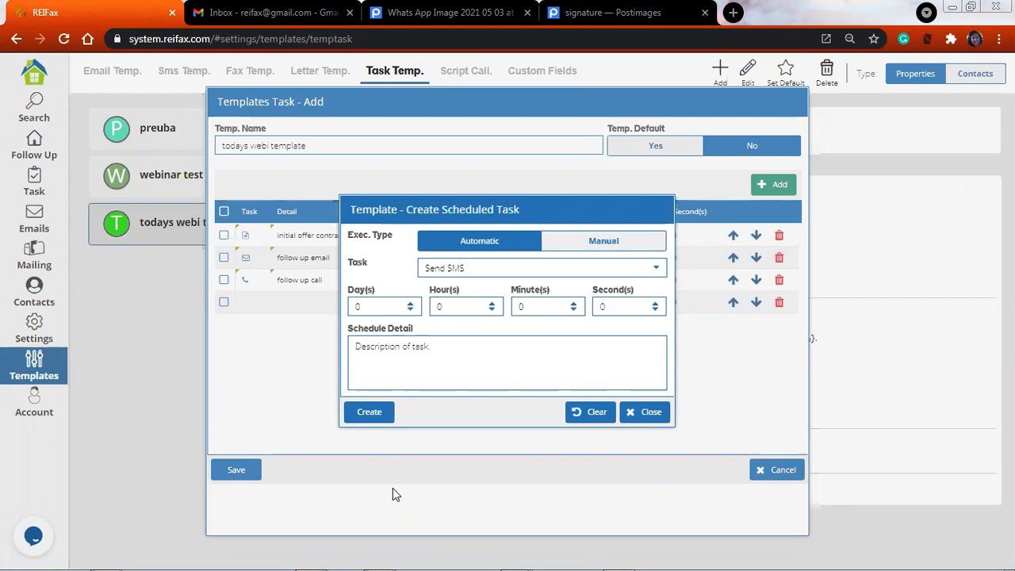
Set the new automatic Send SMS task's delay to 3 days
left_click(406, 306)
key("BackSpace")
type("1")
left_click(410, 301)
left_click(409, 300)
left_click(409, 301)
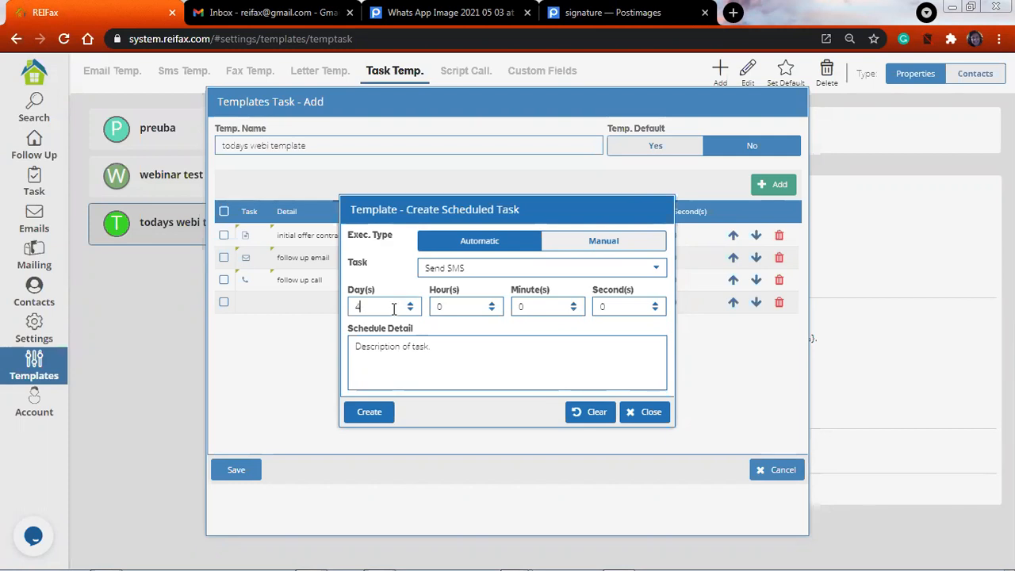
left_click(409, 310)
left_click(411, 303)
left_click(411, 305)
left_click(411, 310)
left_click(411, 310)
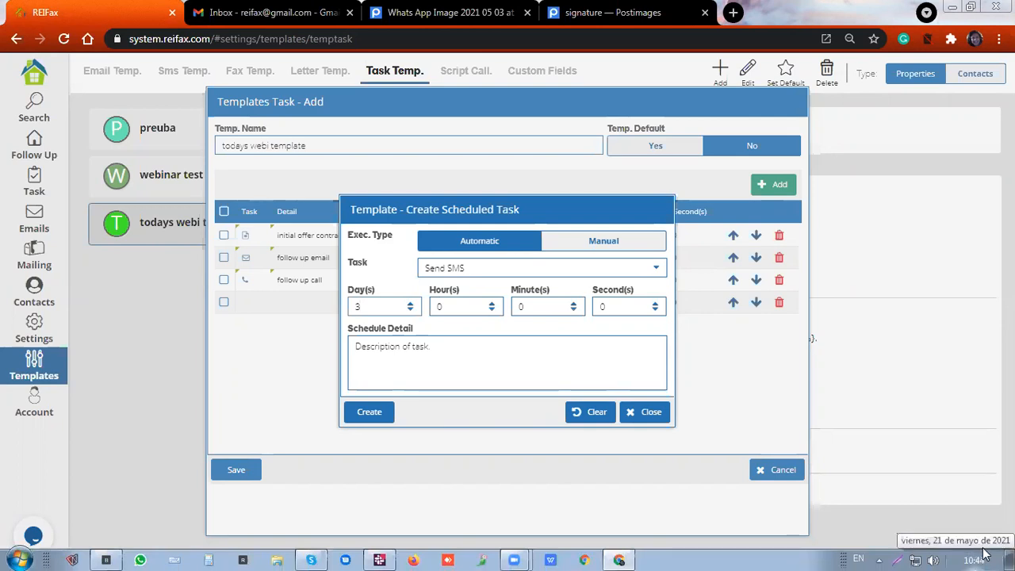
Add 5 hours to the Send SMS task's delay and create the task from the SMS composer
left_click(491, 304)
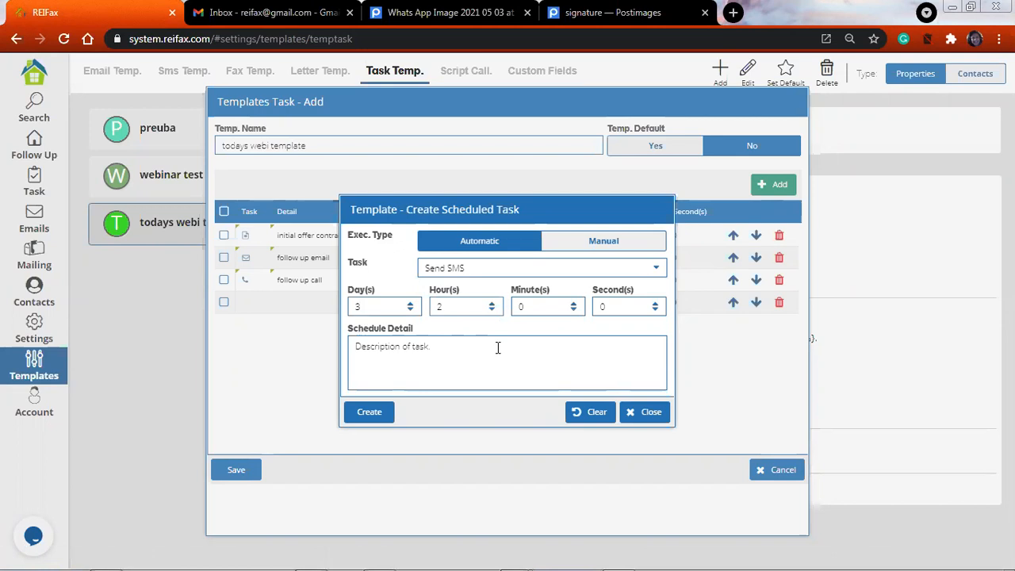
key("Up")
left_click(491, 303)
left_click(491, 305)
key("Tab")
mouse_move(972, 557)
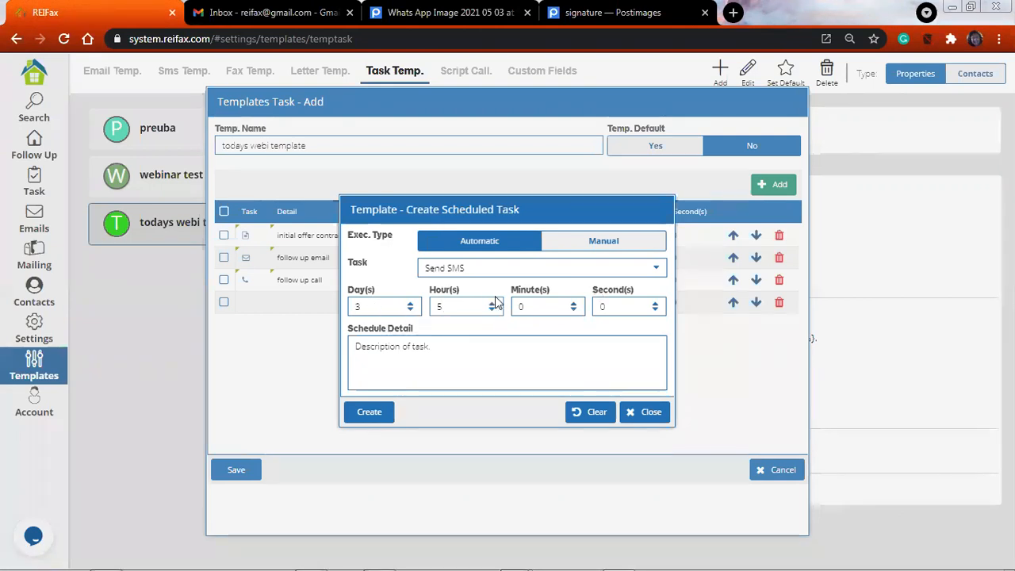
left_click(513, 348)
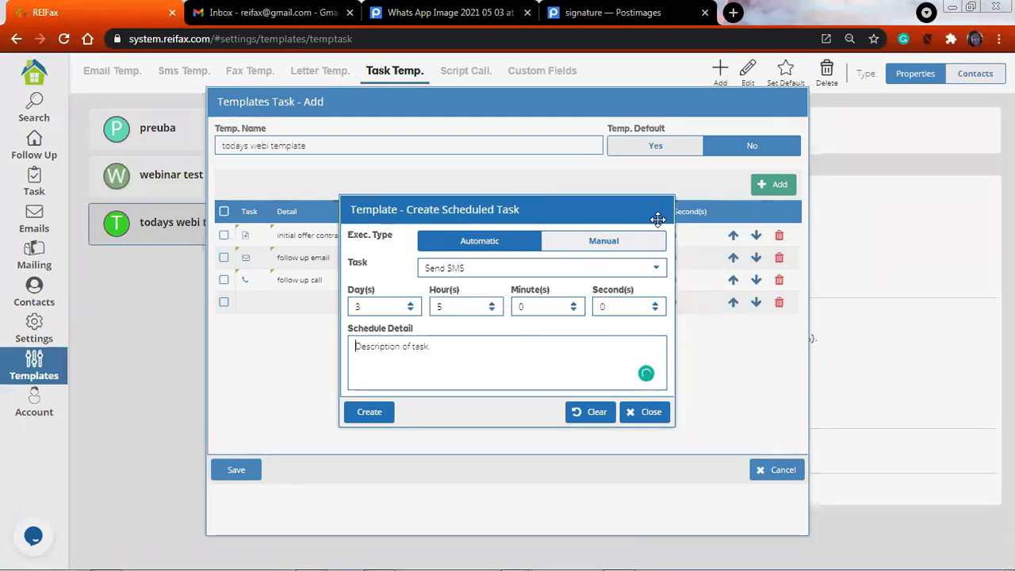
left_click(386, 412)
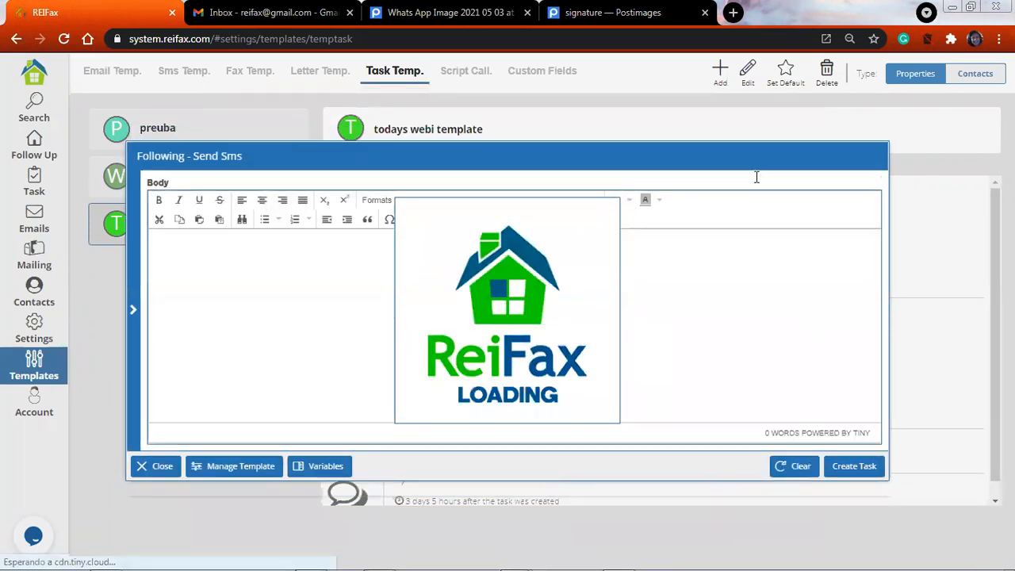
left_click(851, 468)
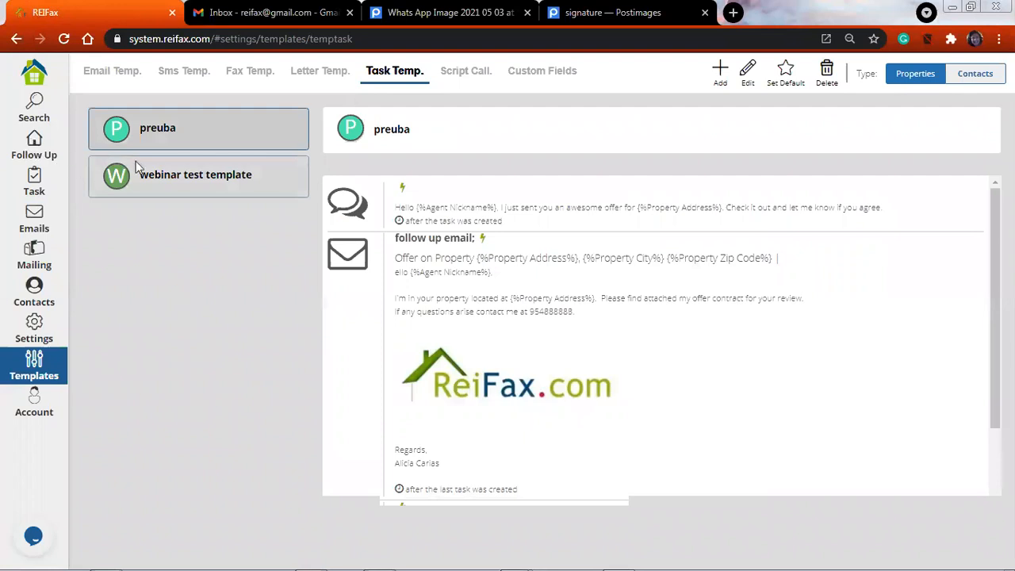
Open the followed properties and add the second through fifth properties to the selection
left_click(33, 147)
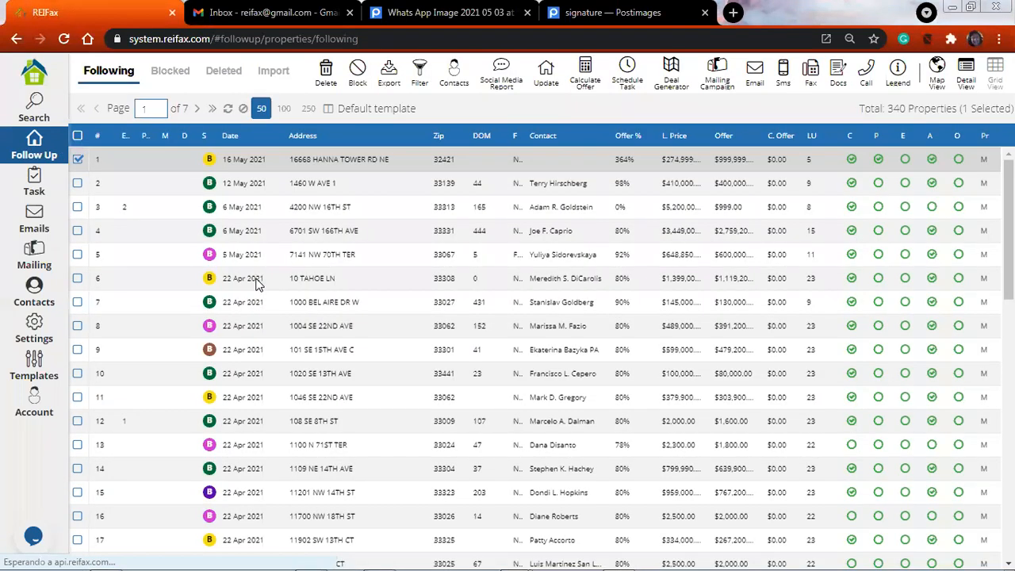
left_click(256, 282)
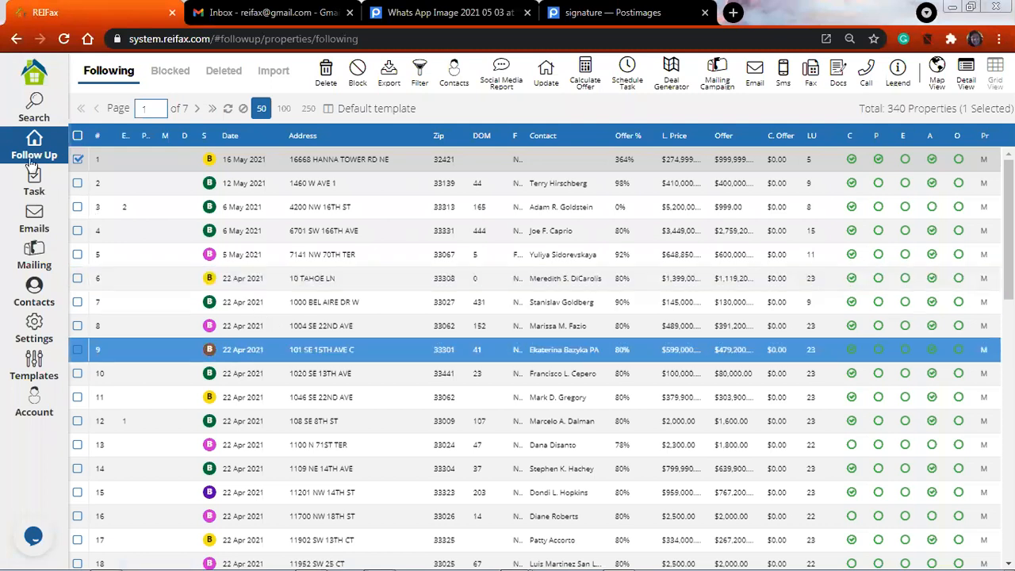
left_click(78, 183)
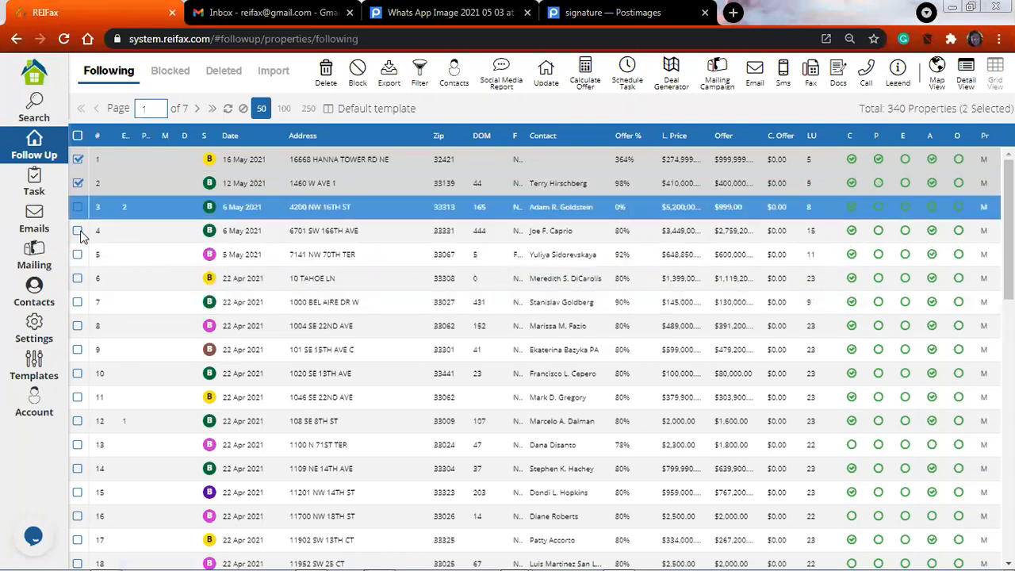
left_click(77, 207)
left_click(77, 230)
left_click(77, 254)
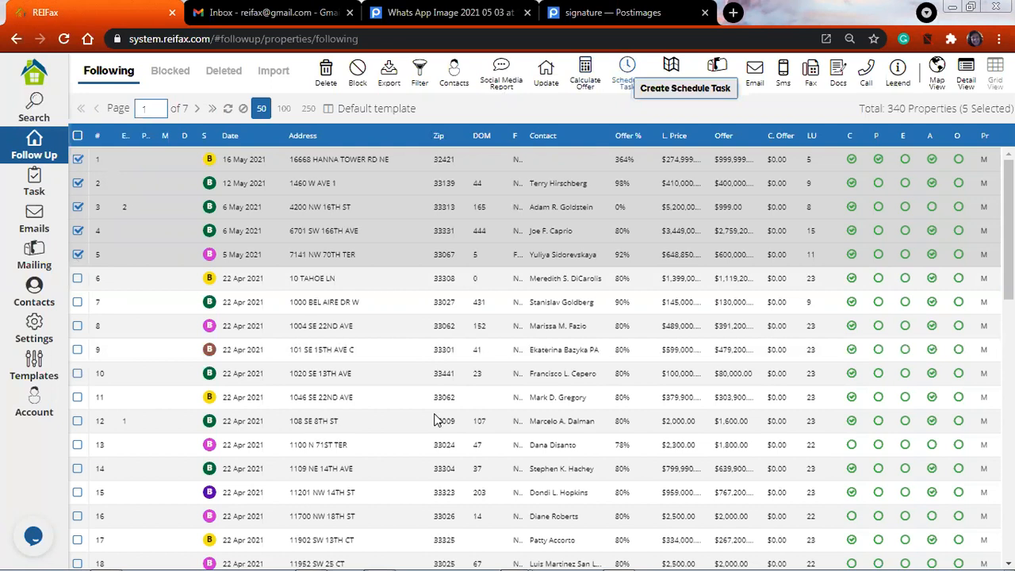
Load the "webinar test template" task template into a scheduled task for the selected properties
left_click(596, 317)
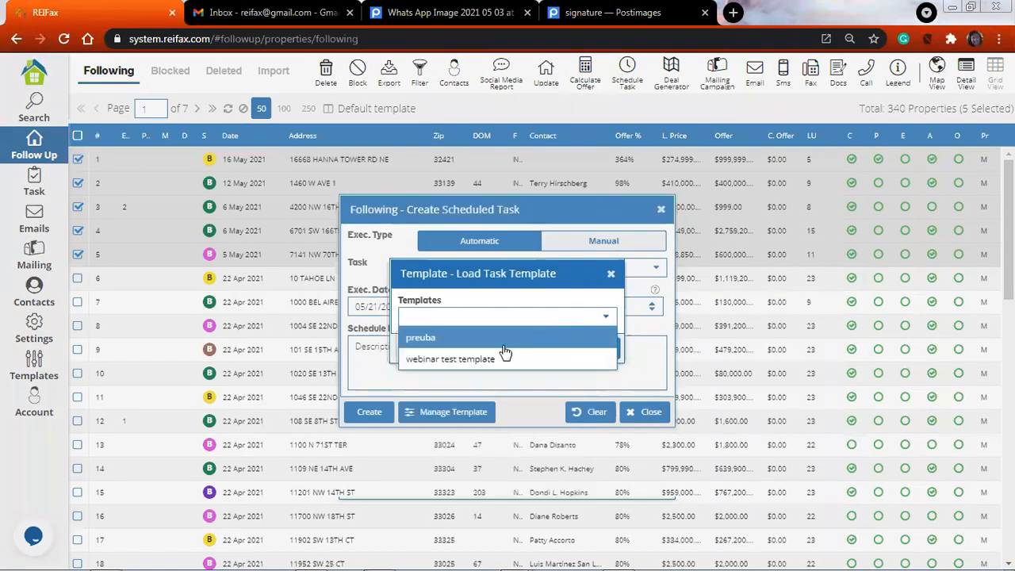
left_click(482, 357)
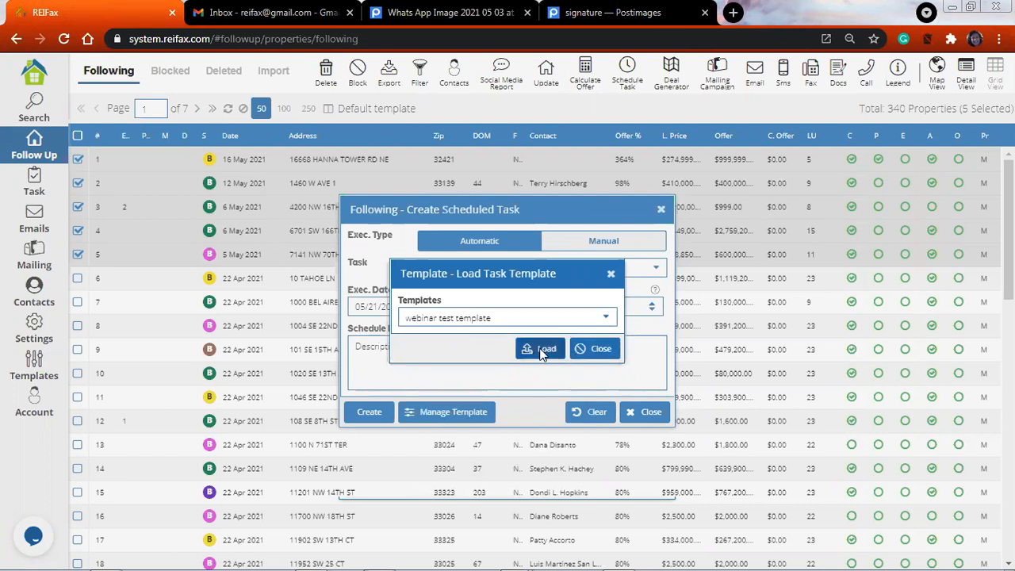
left_click(542, 352)
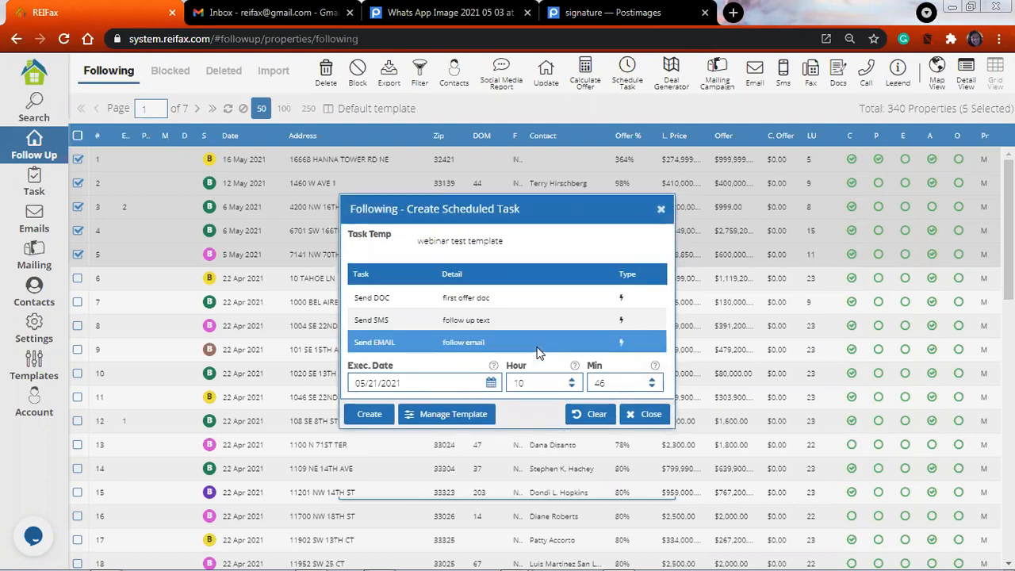
Create the template's scheduled document, SMS and email tasks for the selected properties
left_click(374, 301)
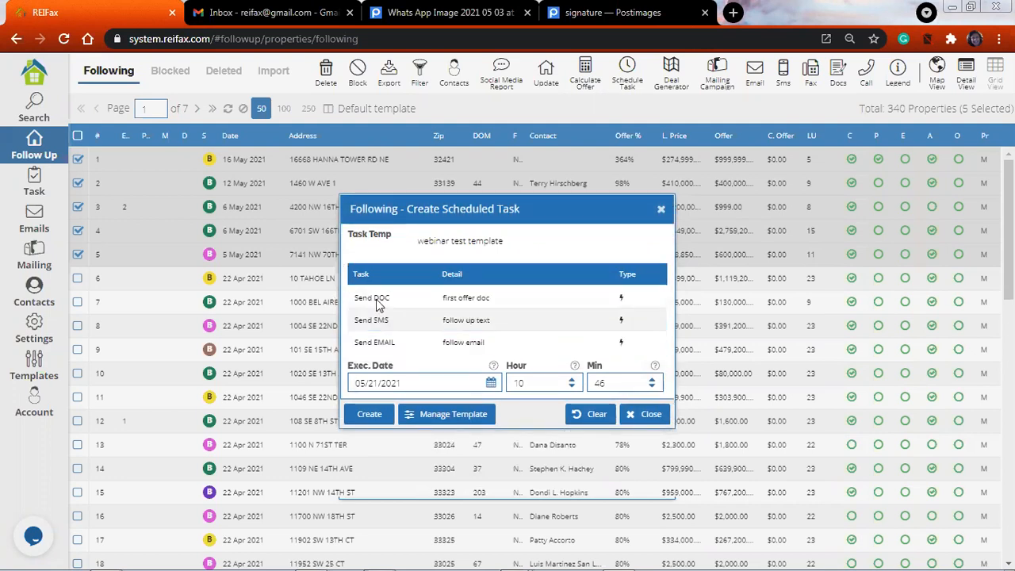
left_click(400, 343)
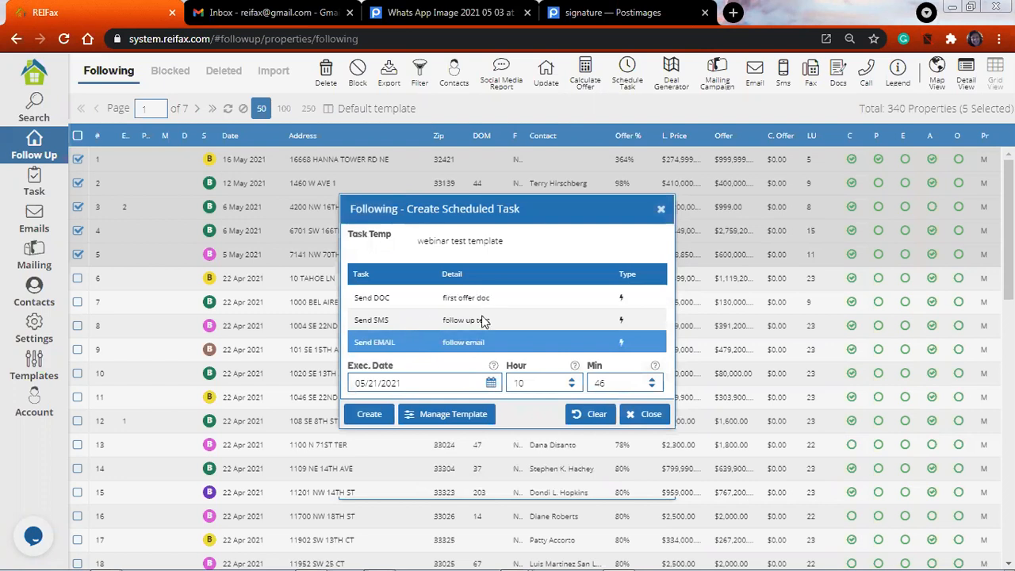
left_click(587, 319)
left_click(539, 299)
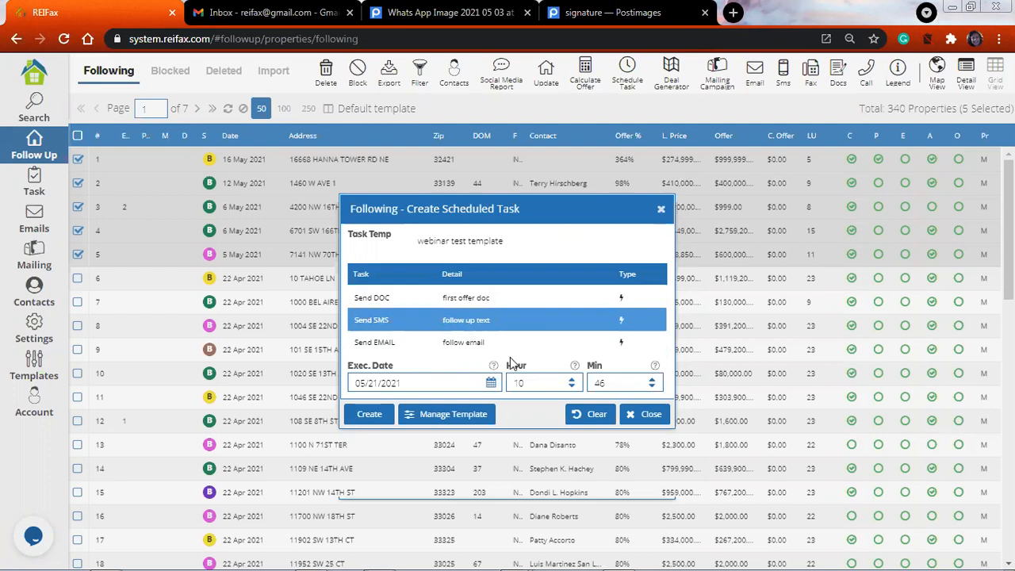
left_click(367, 415)
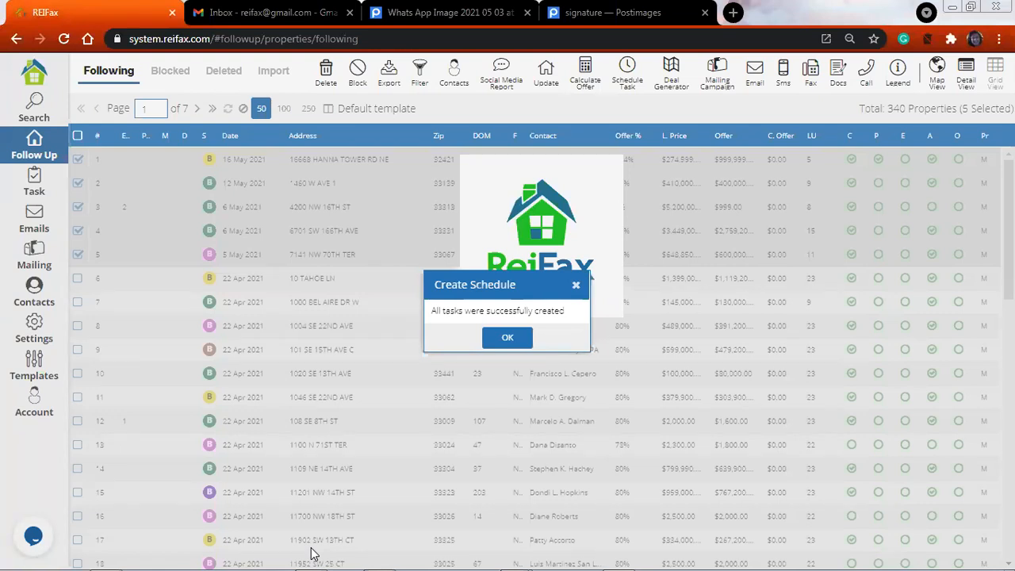
left_click(508, 339)
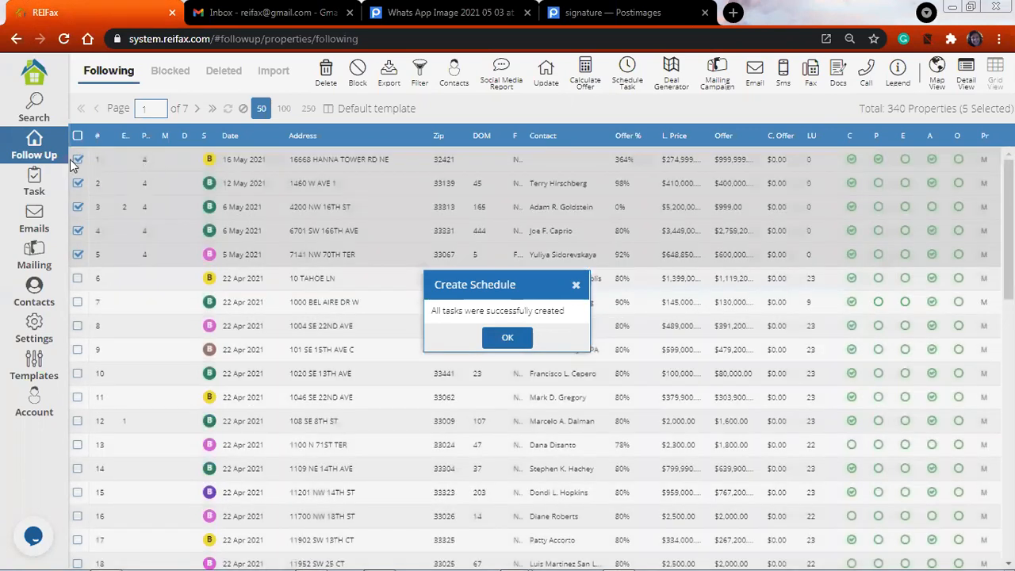
Leave only the first followed property selected and open its assigned contacts
left_click(85, 206)
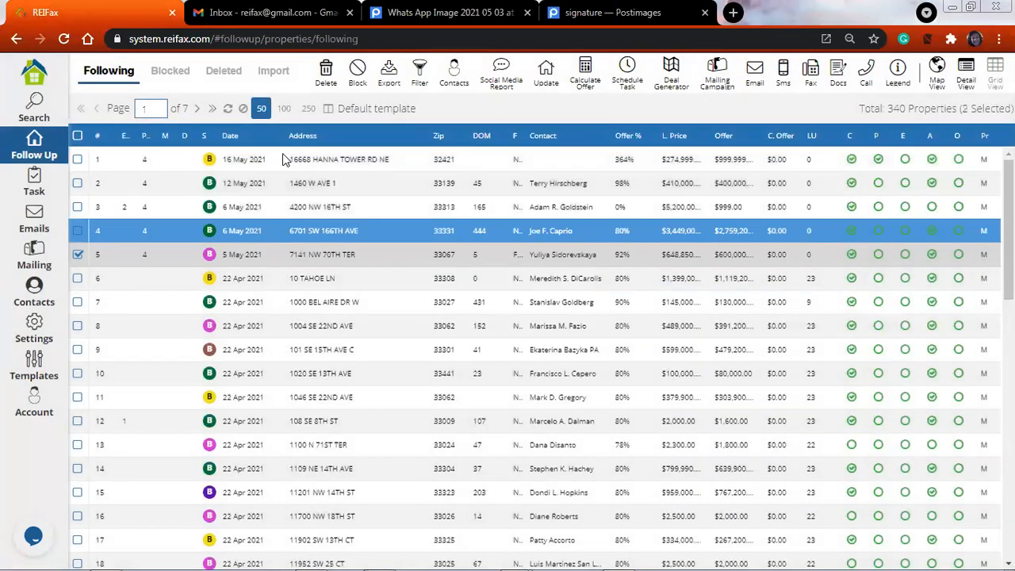
left_click(282, 158)
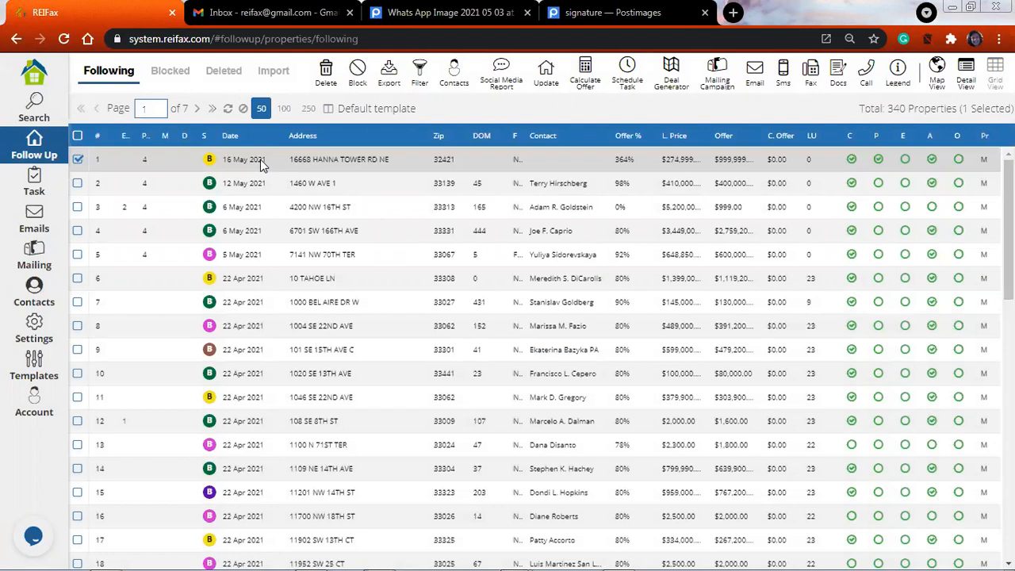
right_click(263, 161)
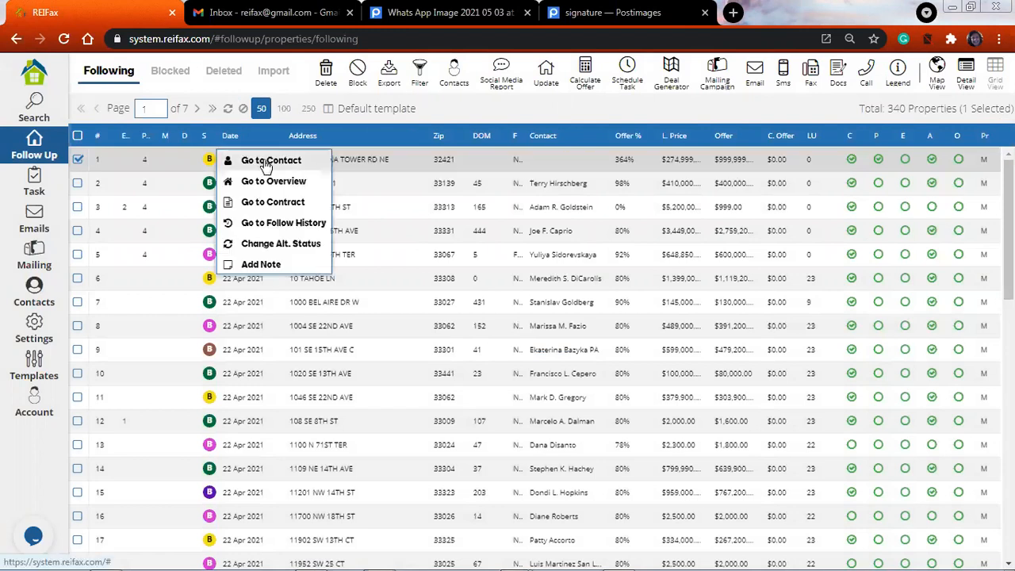
left_click(274, 161)
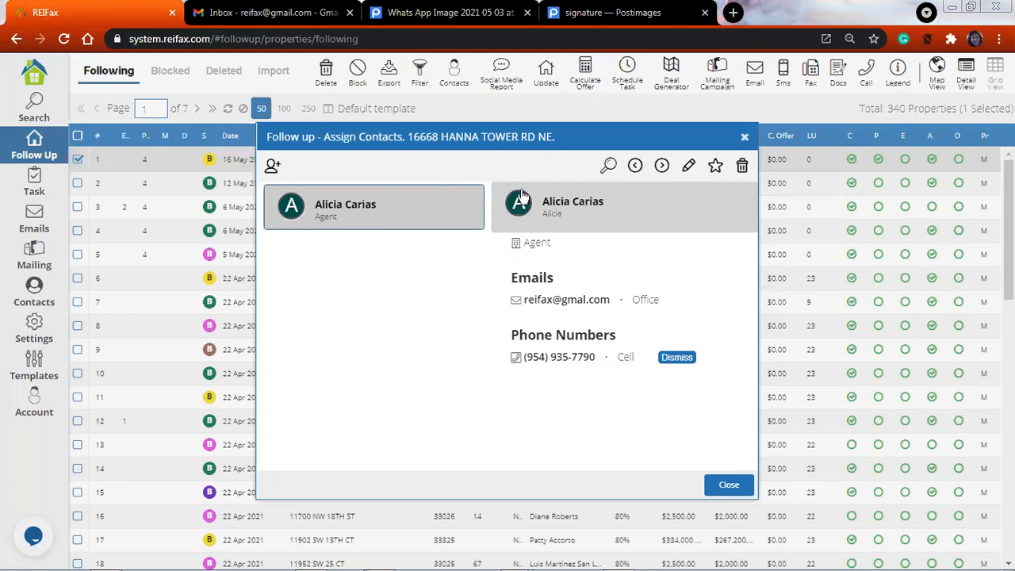
Open the contact picker for assigning another contact to the property, and close it without assigning anyone
left_click(746, 169)
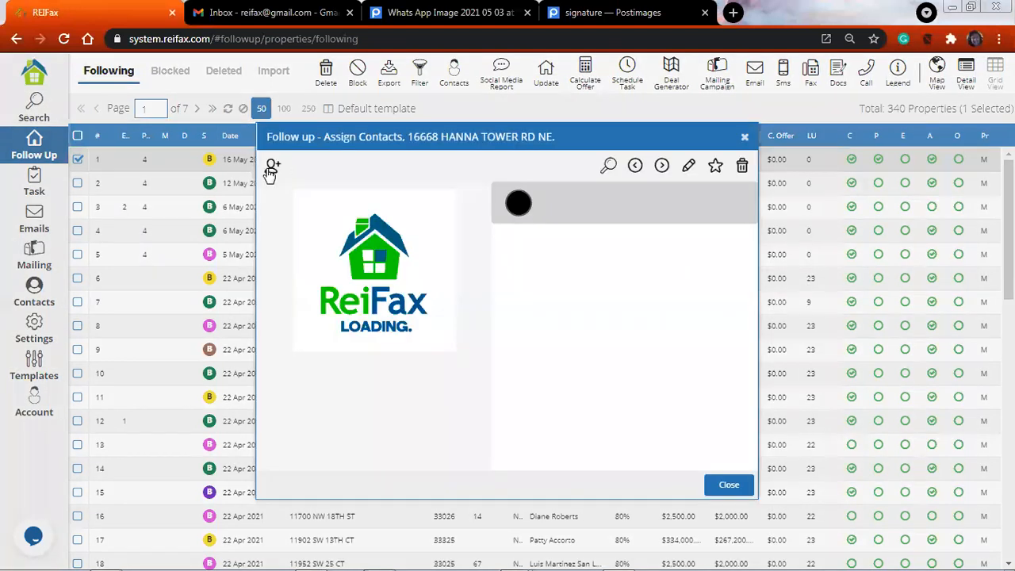
left_click(269, 169)
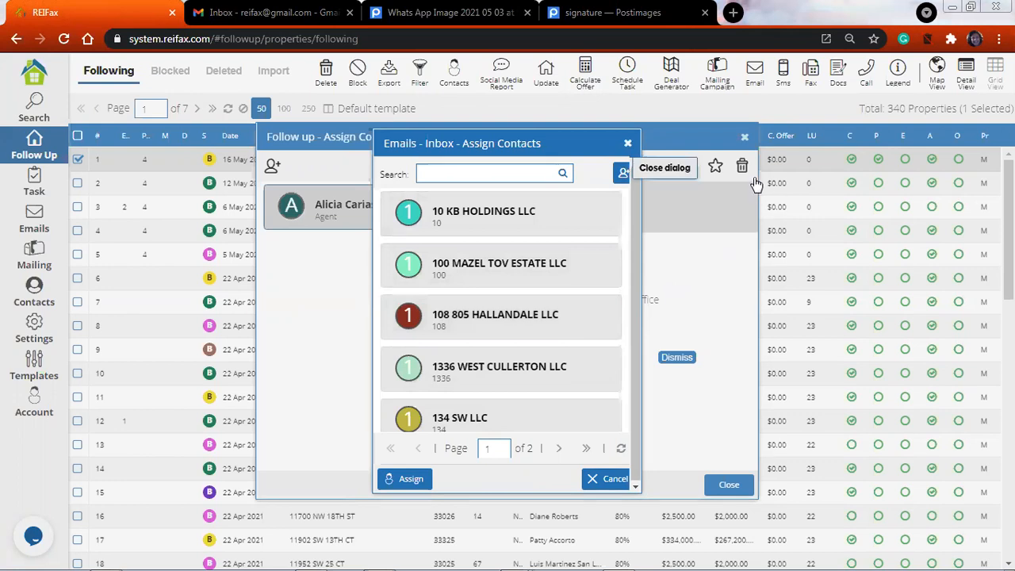
left_click(627, 143)
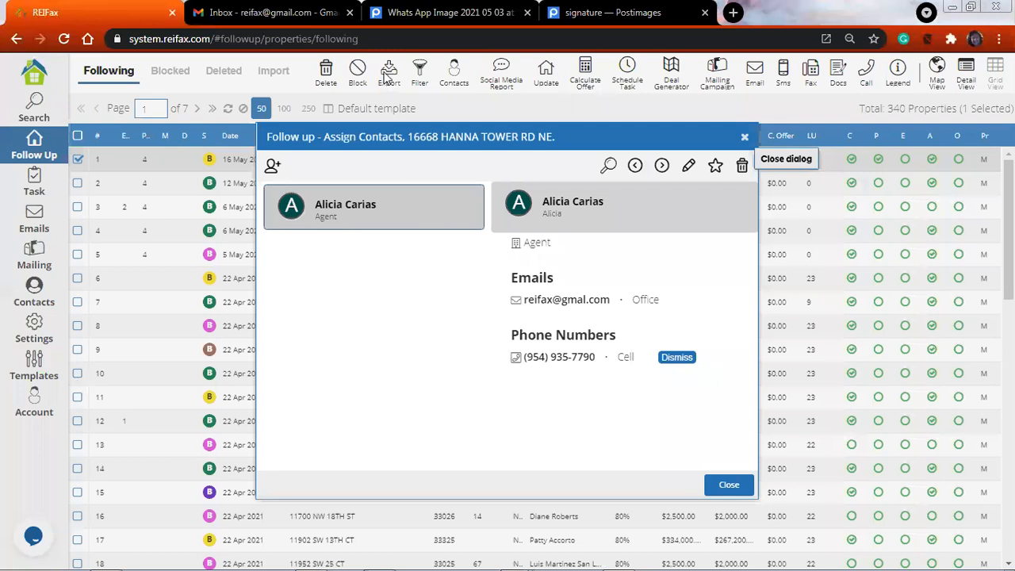
key("Escape")
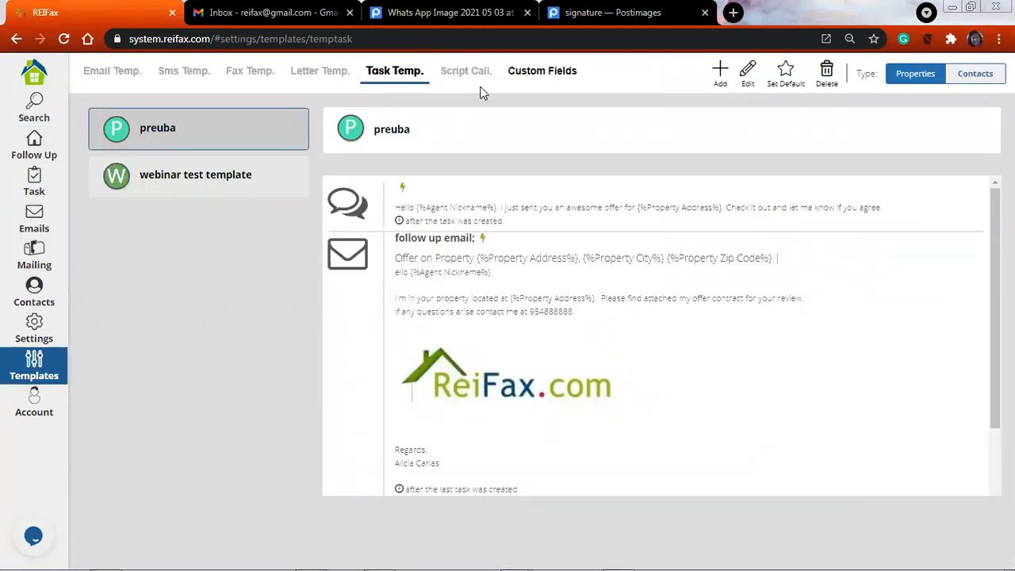
View the custom fields page, return to the followed properties and move the DOM column ahead of Zip
left_click(534, 75)
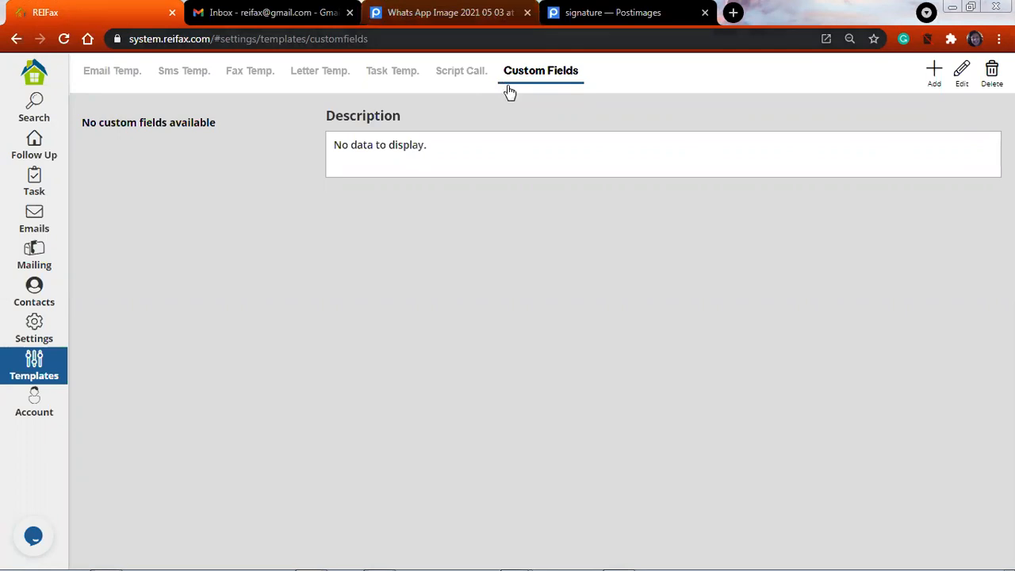
left_click(33, 144)
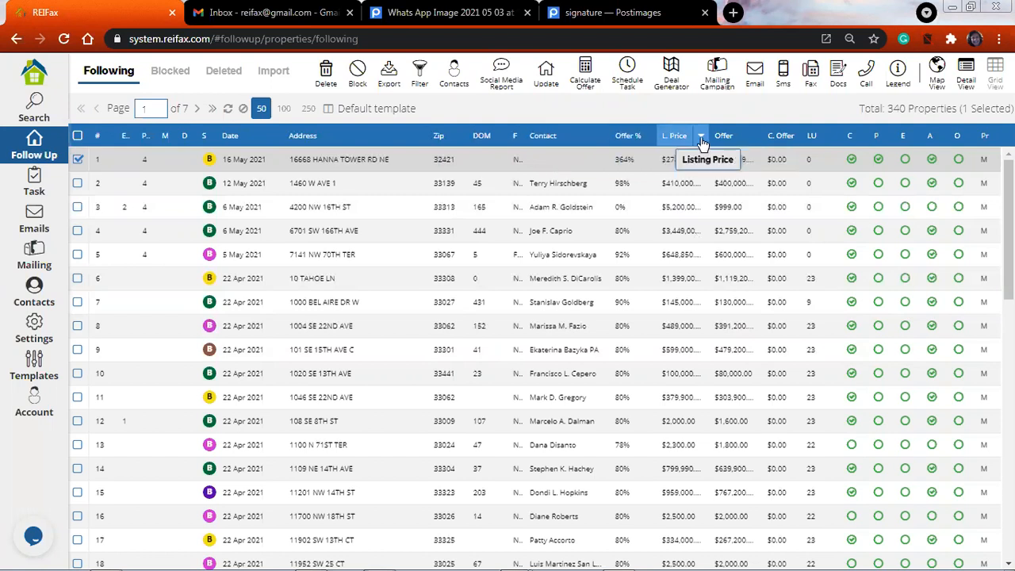
left_click_drag(482, 137, 365, 142)
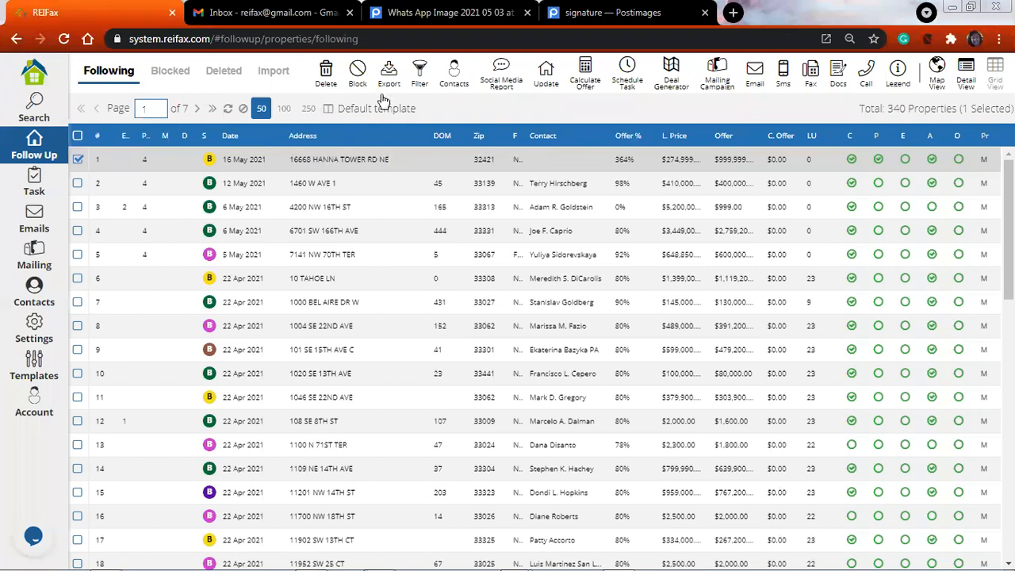
Open the grid templates for the followed properties and look through the saved layouts
left_click(328, 110)
scroll(653, 373, "down", 6)
scroll(654, 388, "down", 3)
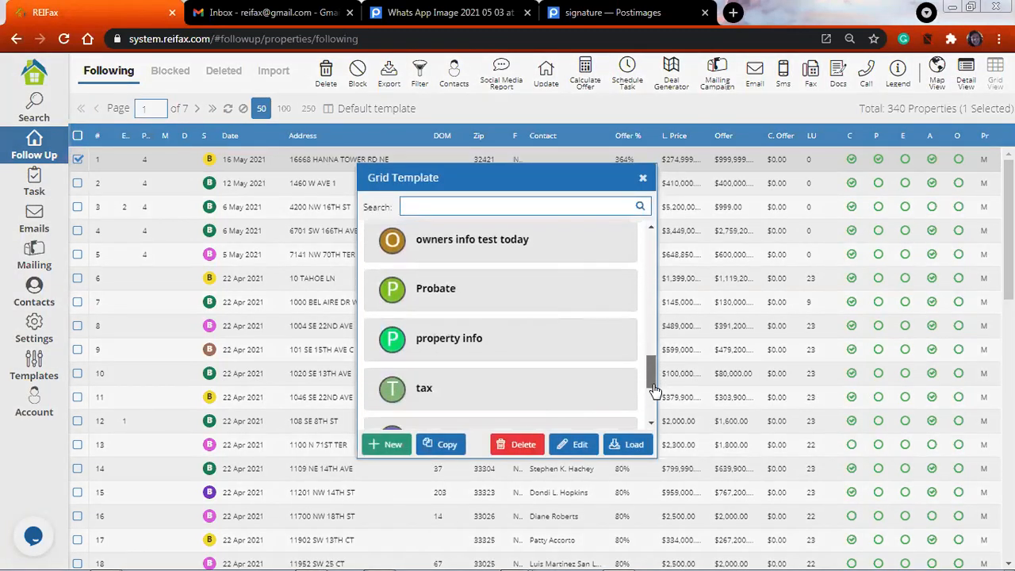
scroll(653, 409, "down", 3)
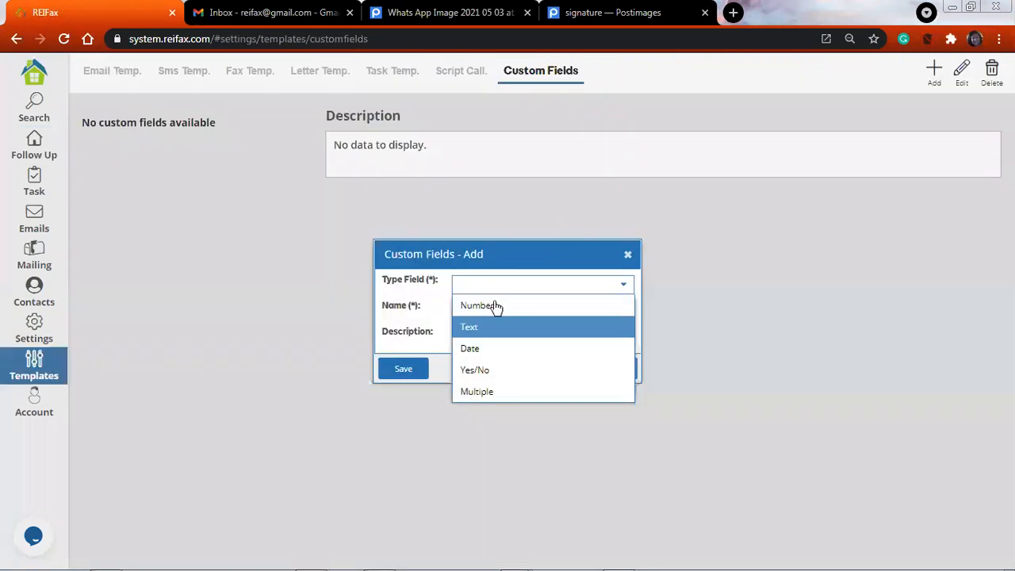
Set the type of the new custom field to Yes/No
left_click(586, 318)
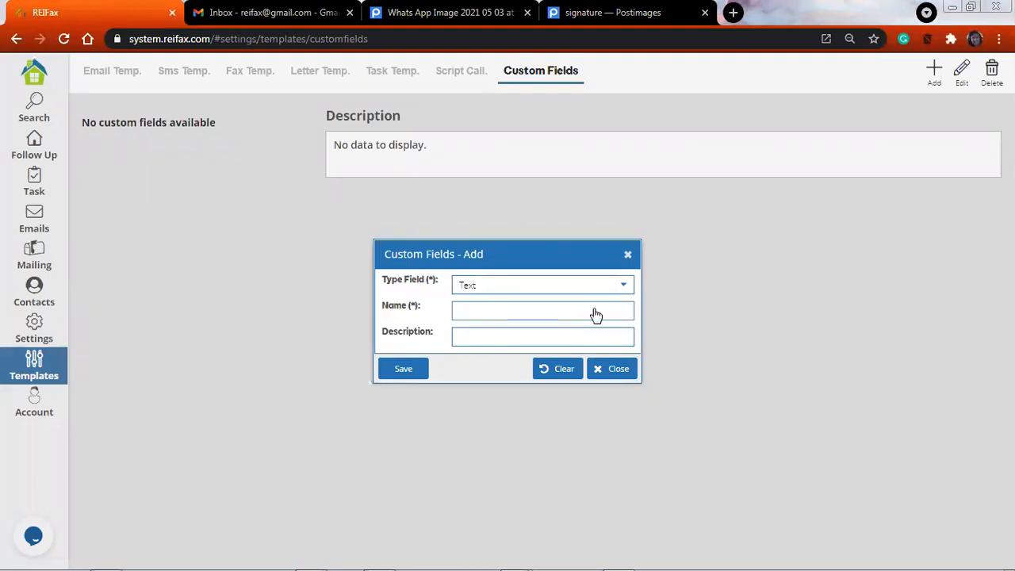
type("P")
left_click(621, 288)
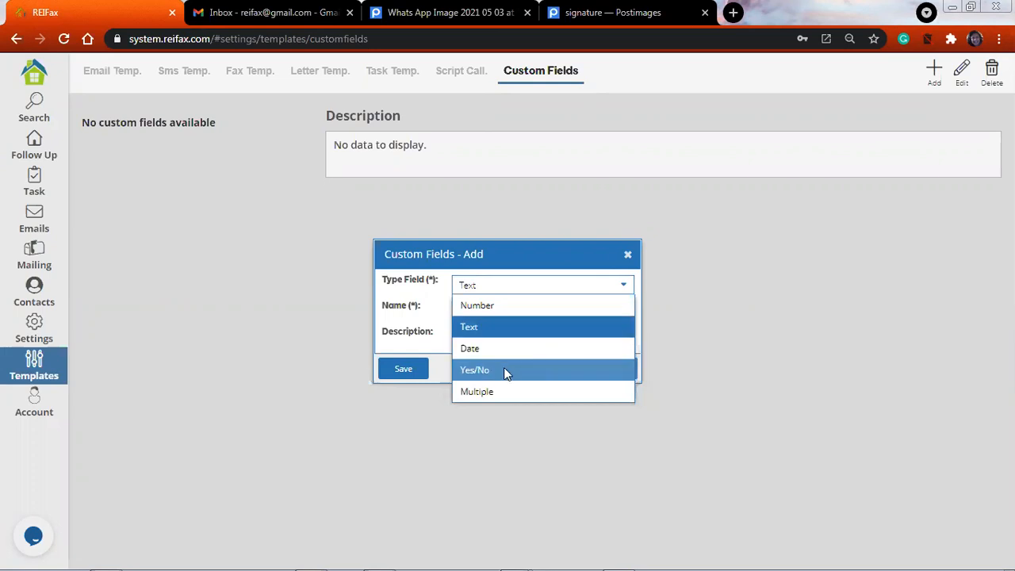
left_click(475, 369)
Name the custom field "Called Y/N"
double_click(537, 309)
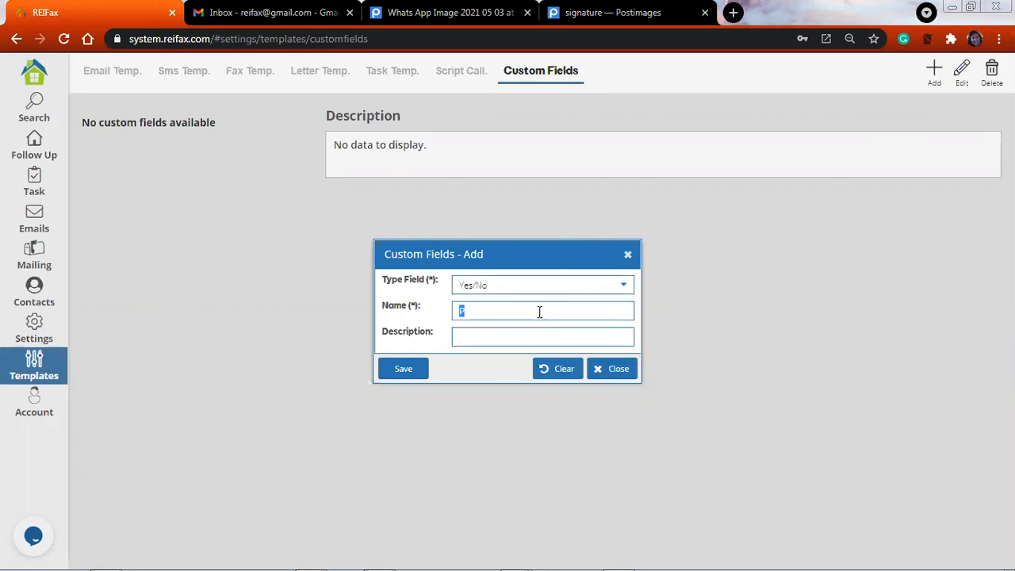
type("Properties I hav")
type("called")
triple_click(554, 311)
type("Called Y/N")
Describe the custom field as "properties I have called" and save it
left_click(545, 339)
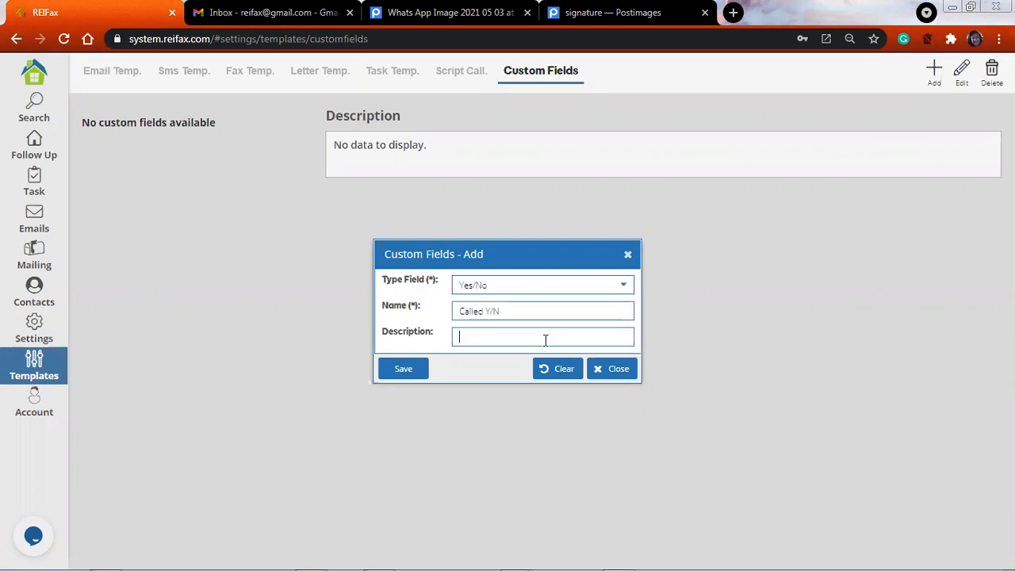
type("propertoes")
key("alt+space")
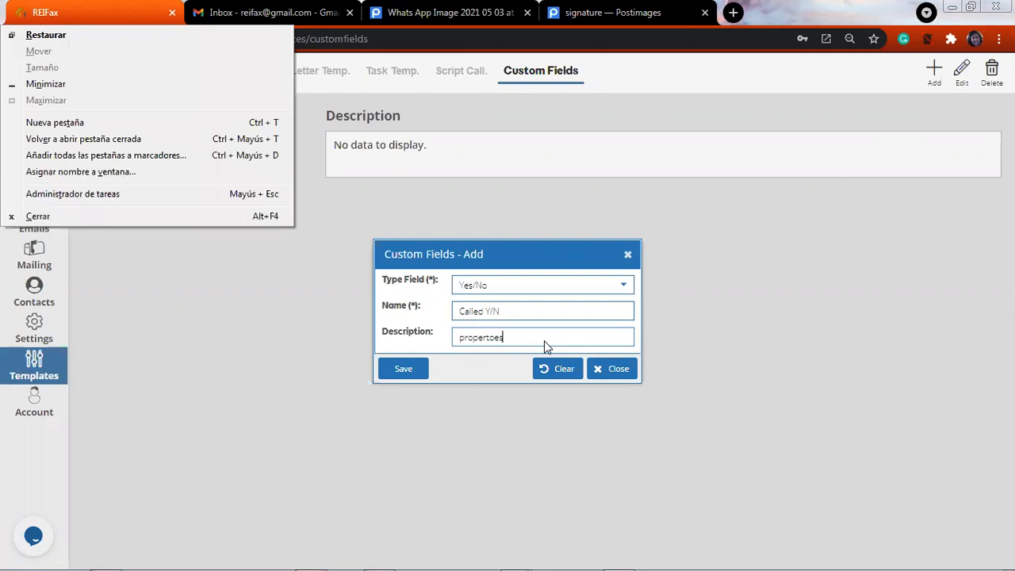
key("Escape")
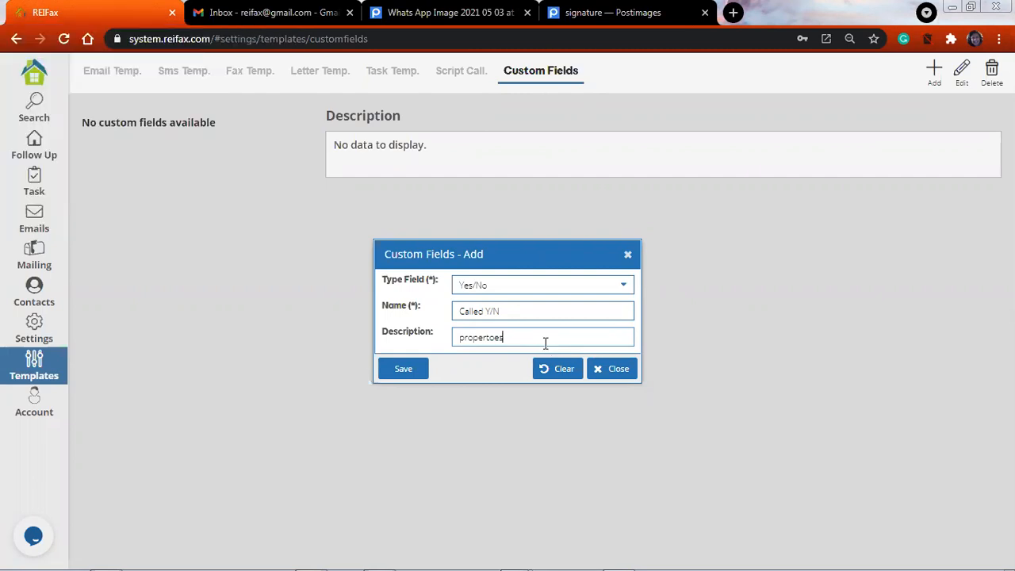
key("BackSpace")
key("BackSpace")
key("BackSpace")
type("ies I Have called")
left_click(404, 373)
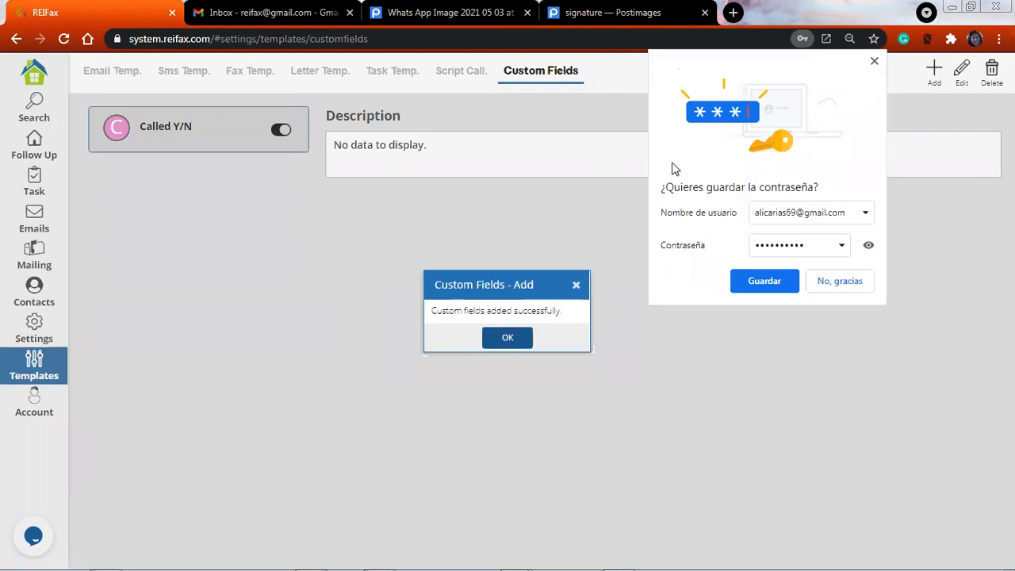
left_click(507, 338)
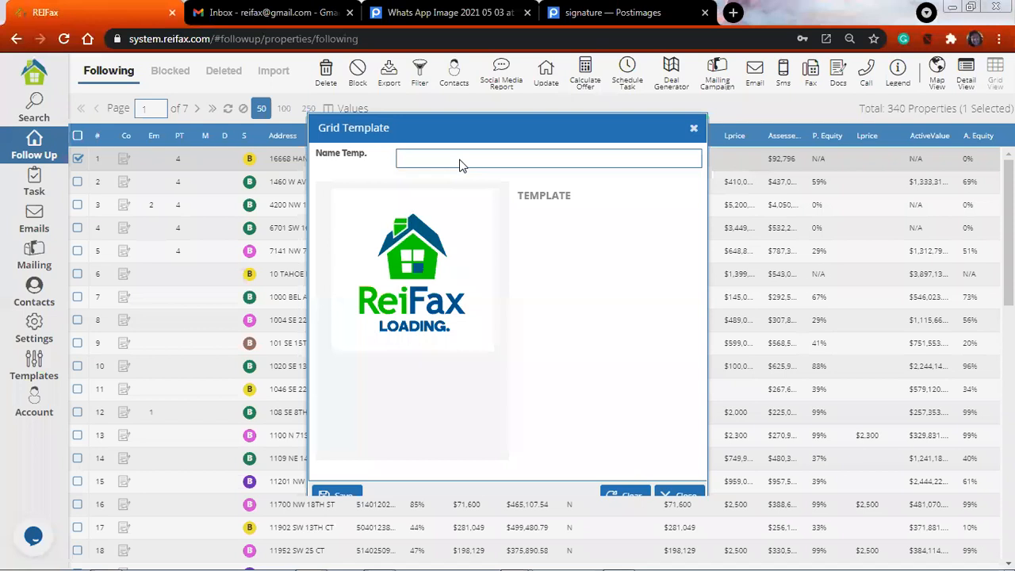
Name the new grid template "Called properties" and clear its preset columns
left_click(462, 158)
type("Called ")
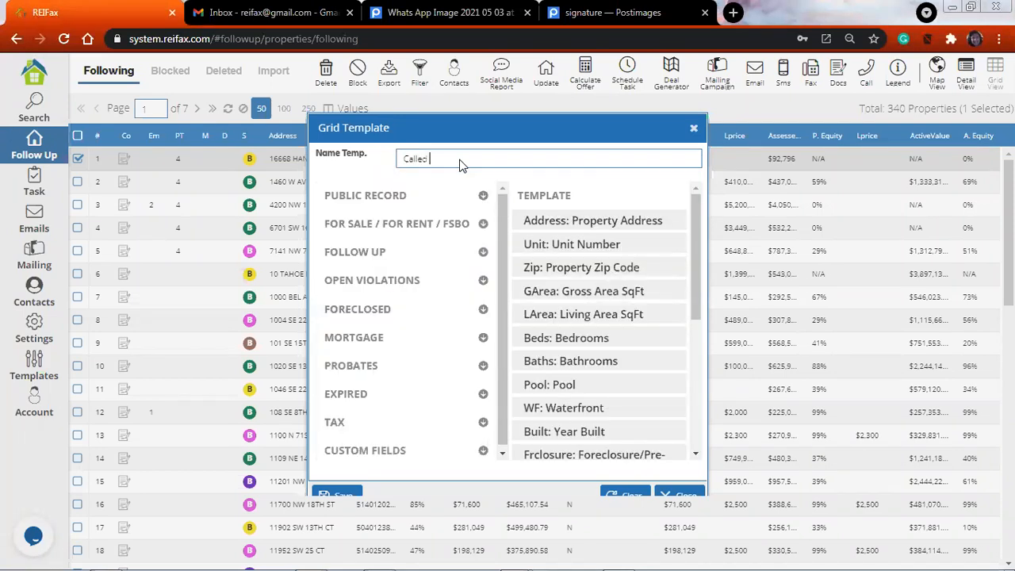
type("properties")
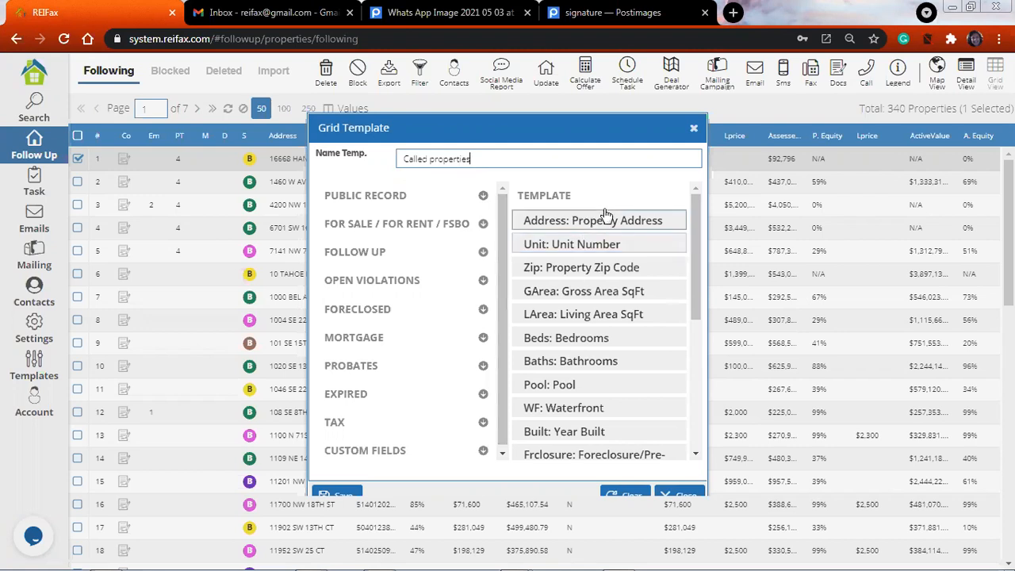
scroll(679, 341, "down", 1)
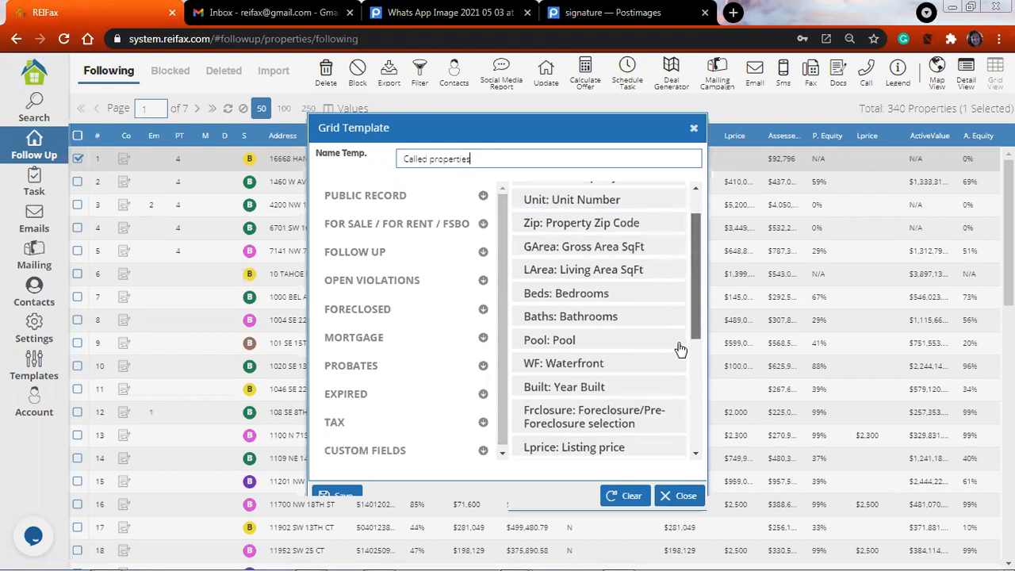
scroll(680, 353, "down", 1)
scroll(679, 373, "down", 2)
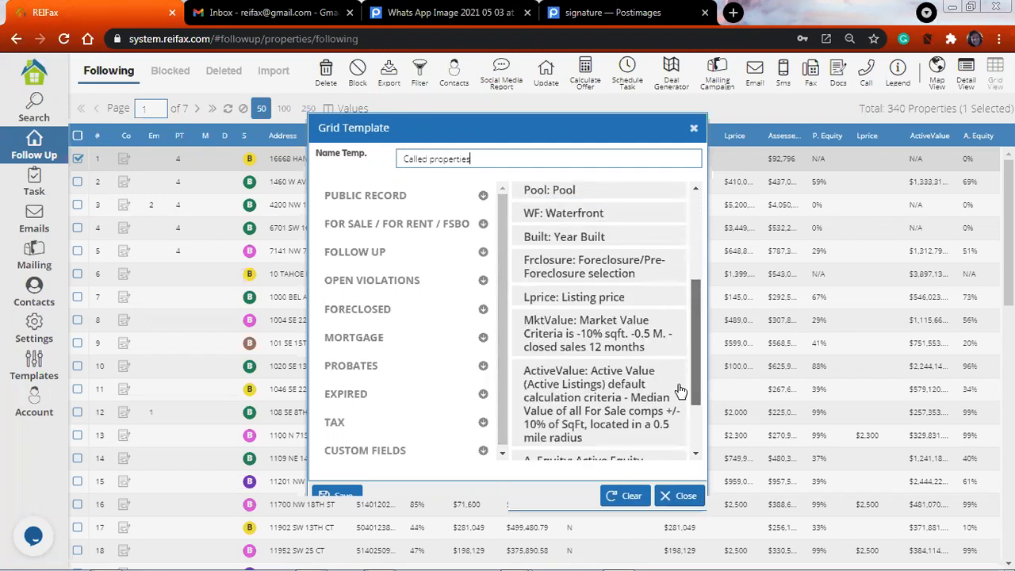
scroll(679, 389, "down", 2)
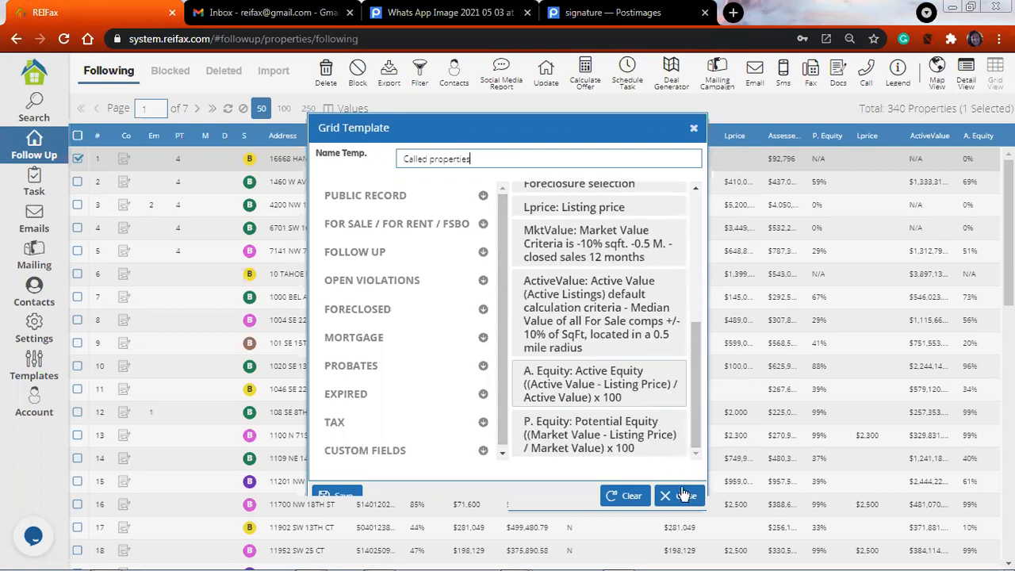
left_click(626, 496)
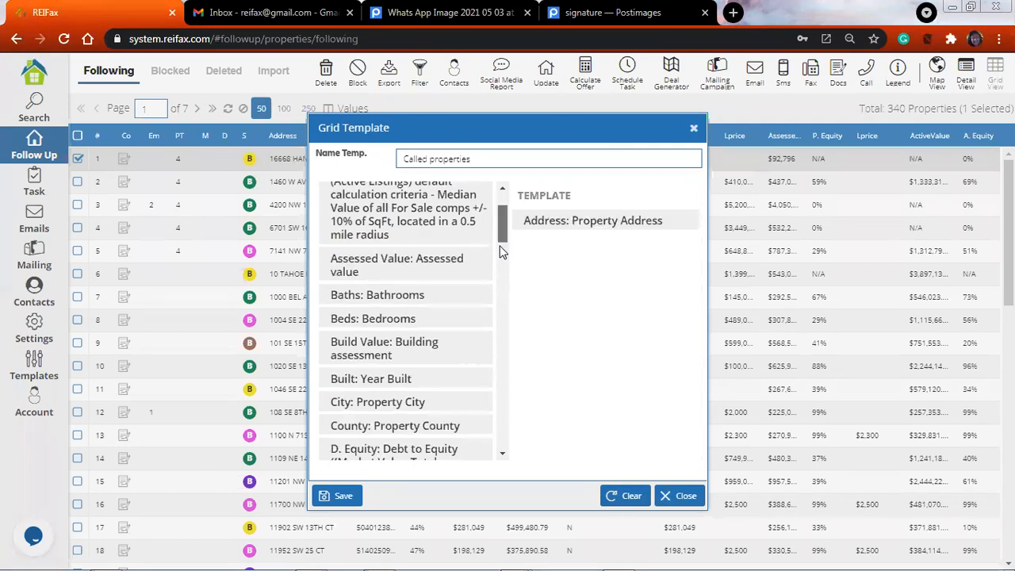
Add the property address, folio number, foreclosure selection and owner name columns to the grid template
left_click_drag(501, 250, 501, 282)
left_click(387, 283)
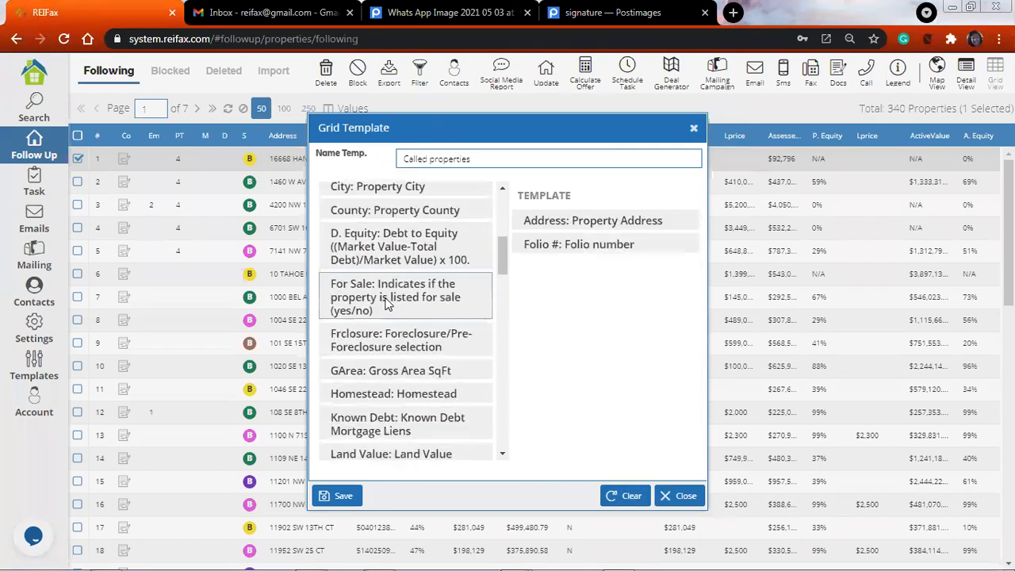
left_click(431, 342)
left_click_drag(502, 262, 497, 330)
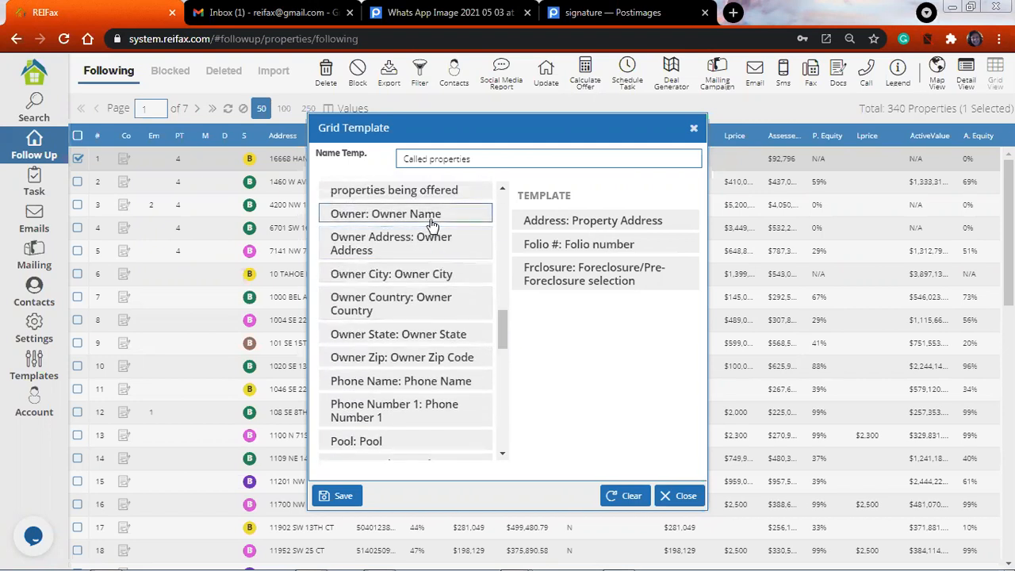
left_click(432, 226)
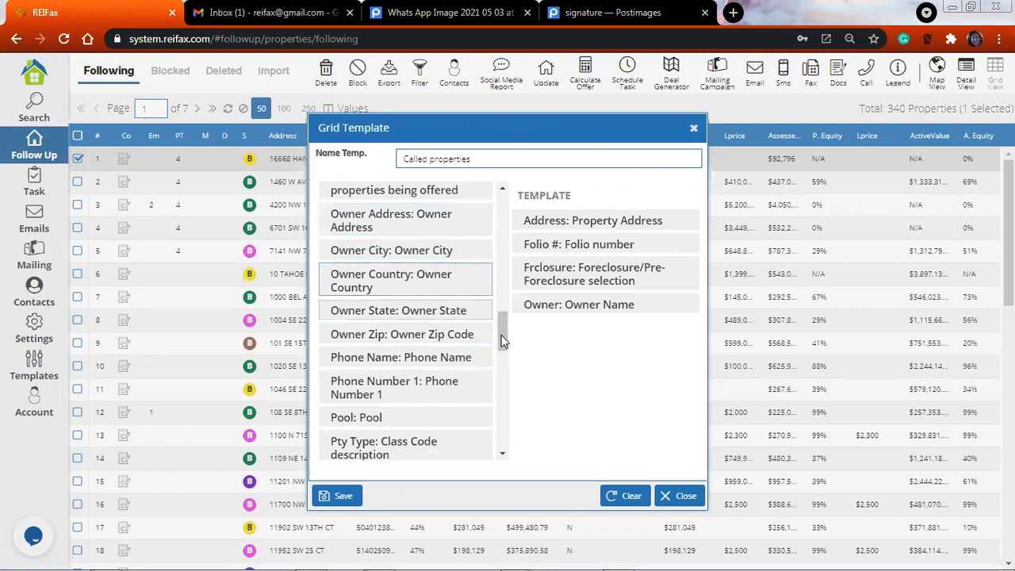
Add the Phone Number 1 column and the "Called Y/N" custom field to the grid template
scroll(494, 429, "down", 8)
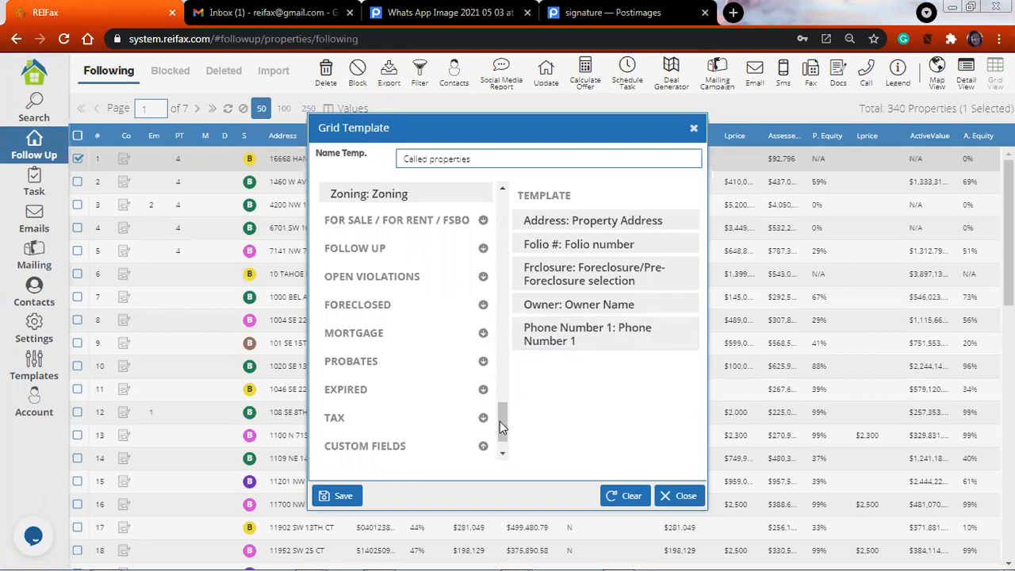
scroll(499, 428, "down", 1)
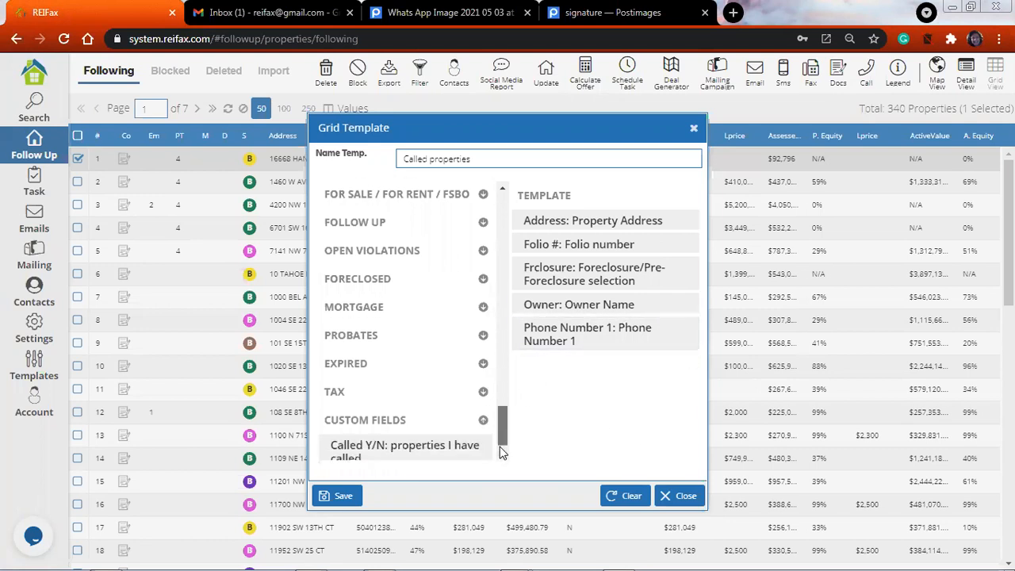
left_click(413, 444)
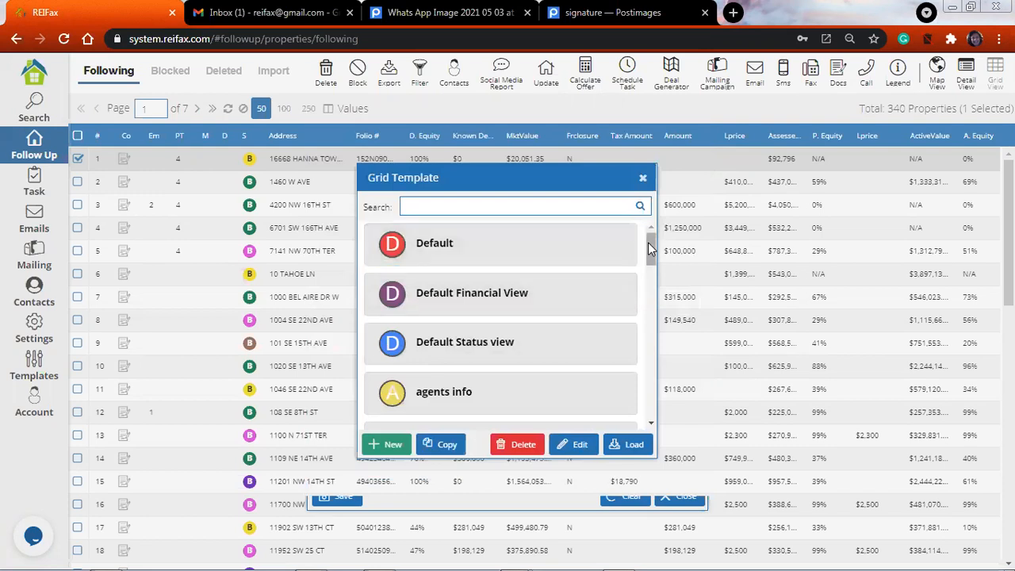
Load the "Called properties" grid template for the followed properties list
left_click_drag(648, 245, 647, 316)
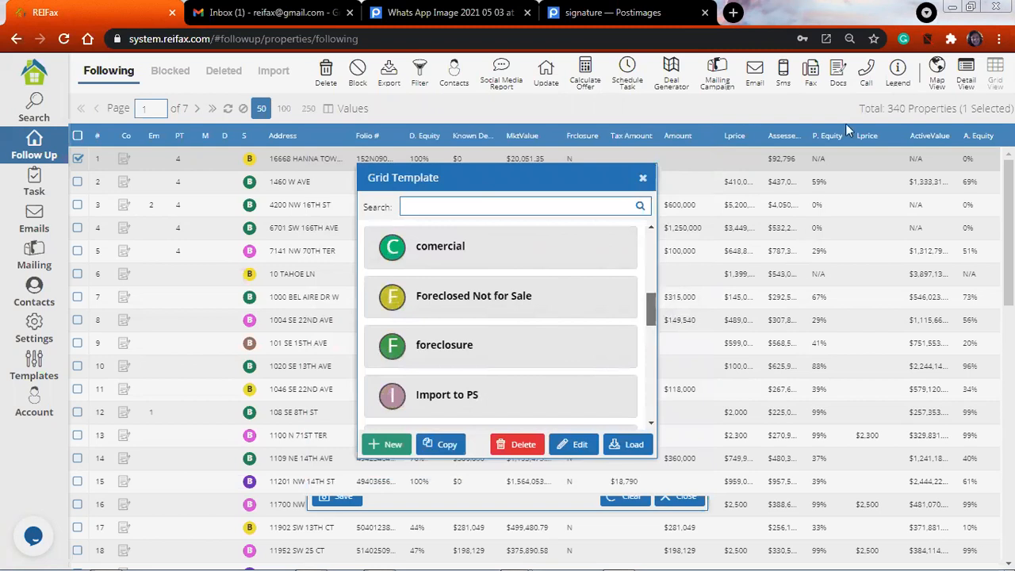
scroll(632, 408, "down", 5)
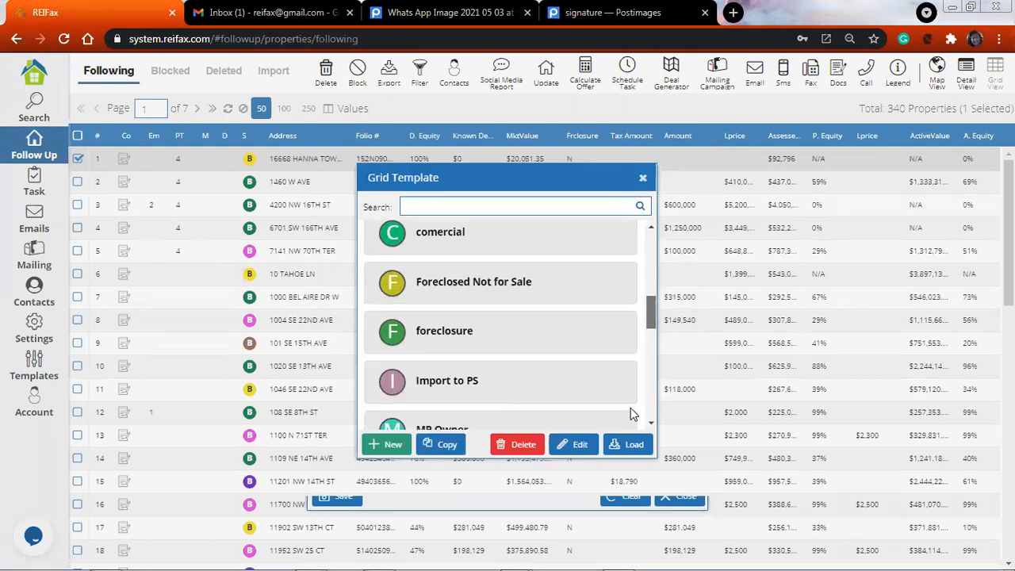
left_click_drag(648, 403, 646, 263)
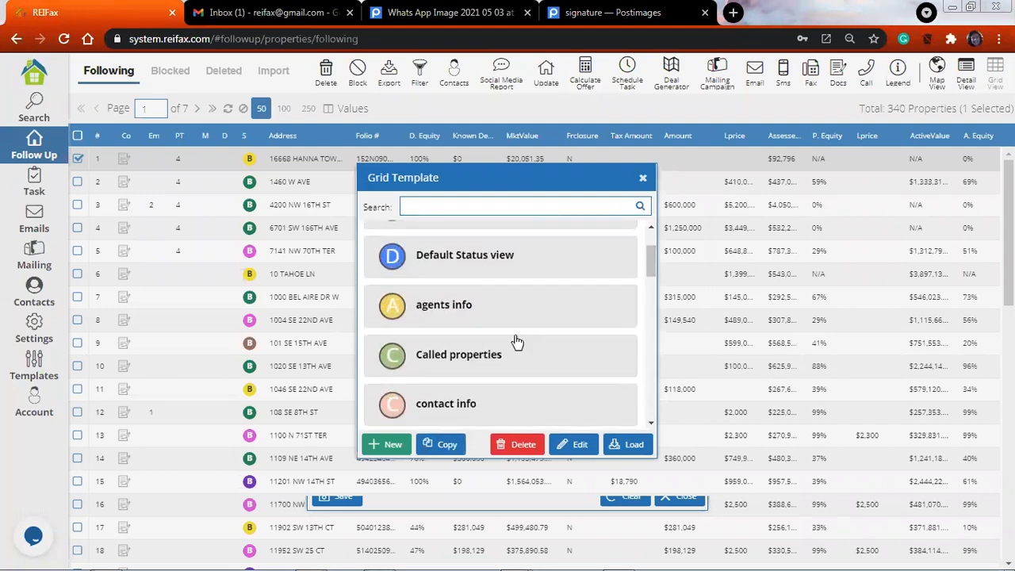
left_click(482, 357)
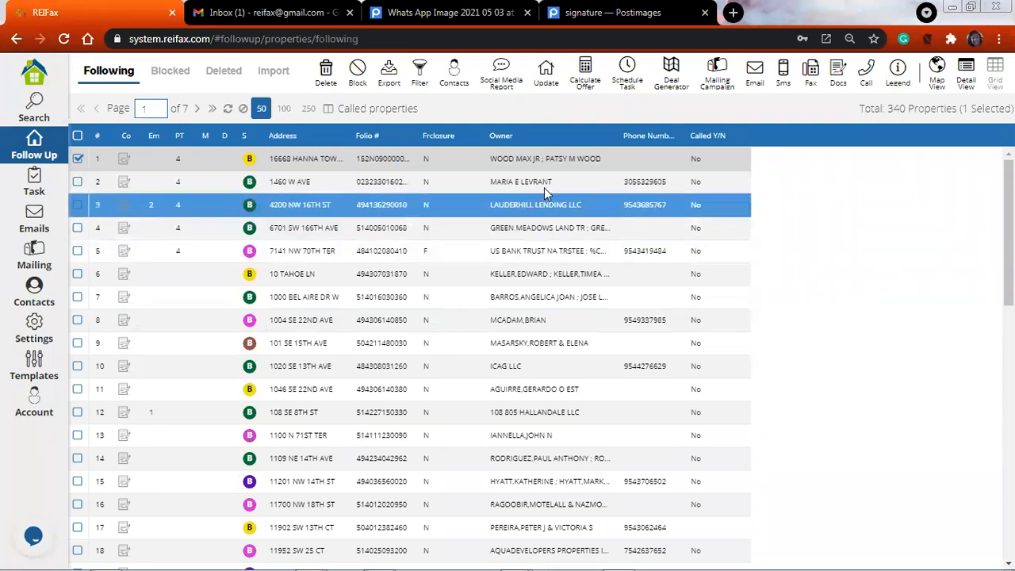
Set the "Called Y/N" field of the first followed property to Yes
left_click(737, 159)
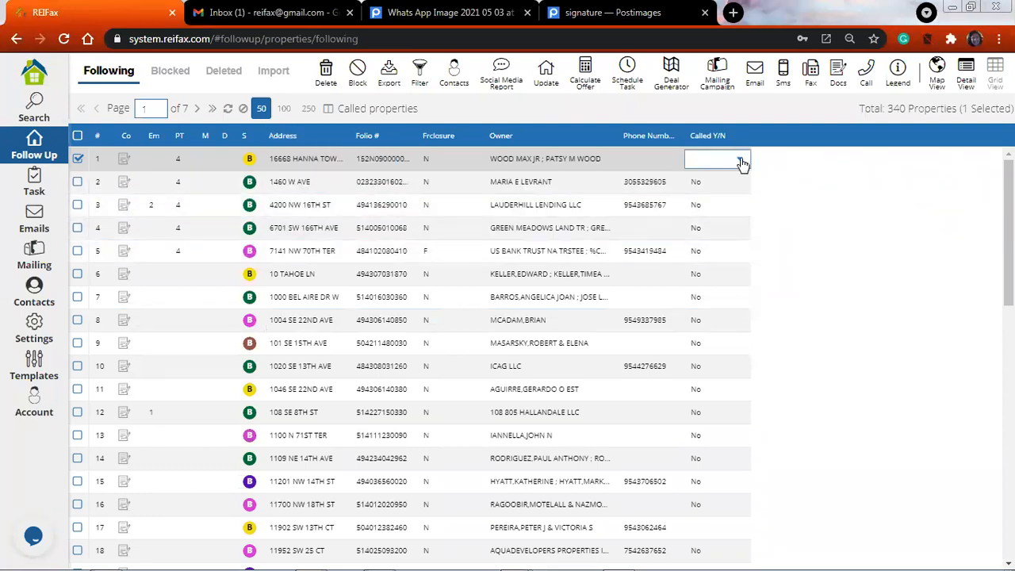
left_click(739, 159)
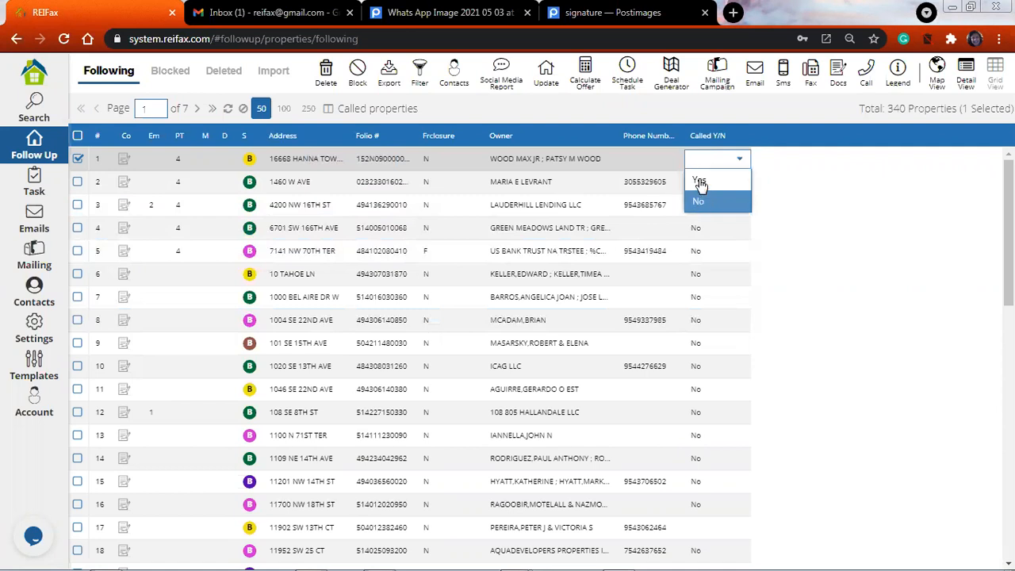
left_click(705, 181)
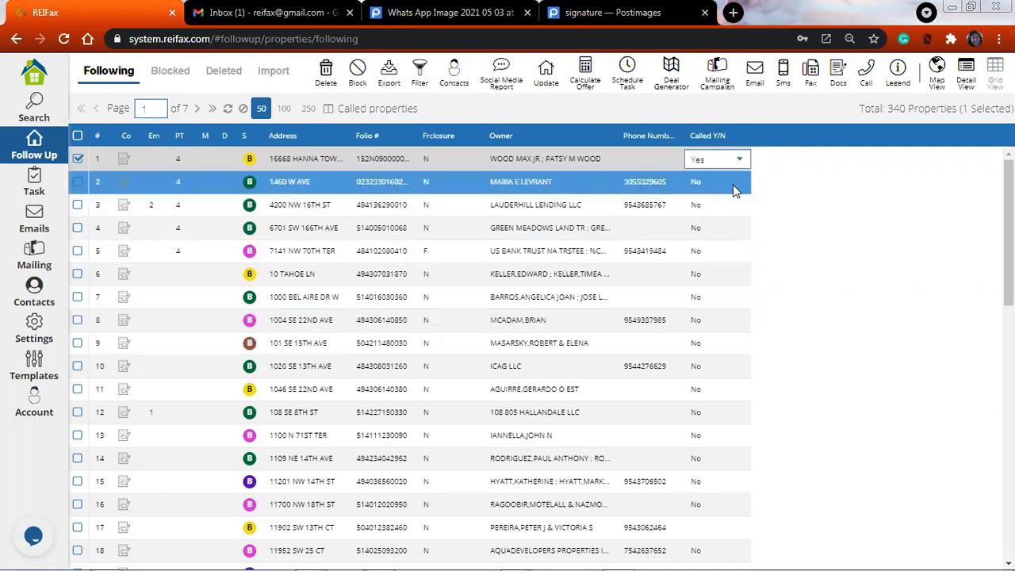
left_click(698, 187)
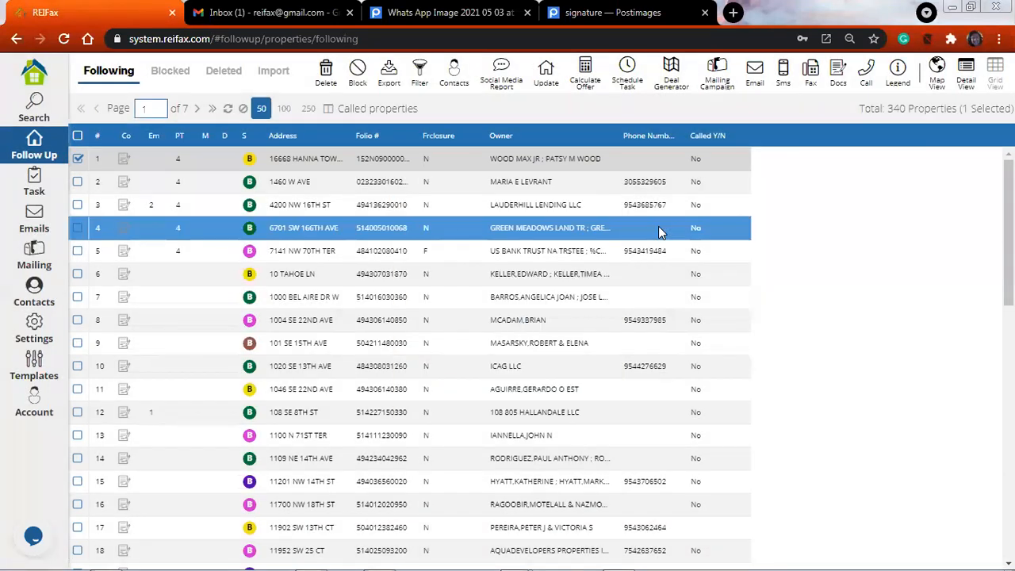
left_click(659, 231)
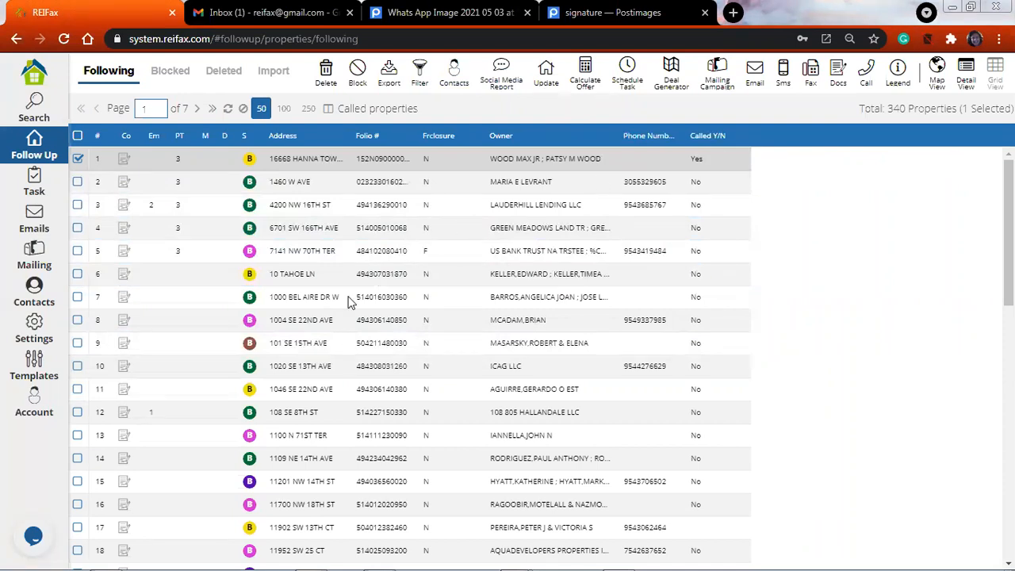
Review the email, SMS, letter, task, call script and custom field templates, and look at the live support chat
left_click(51, 365)
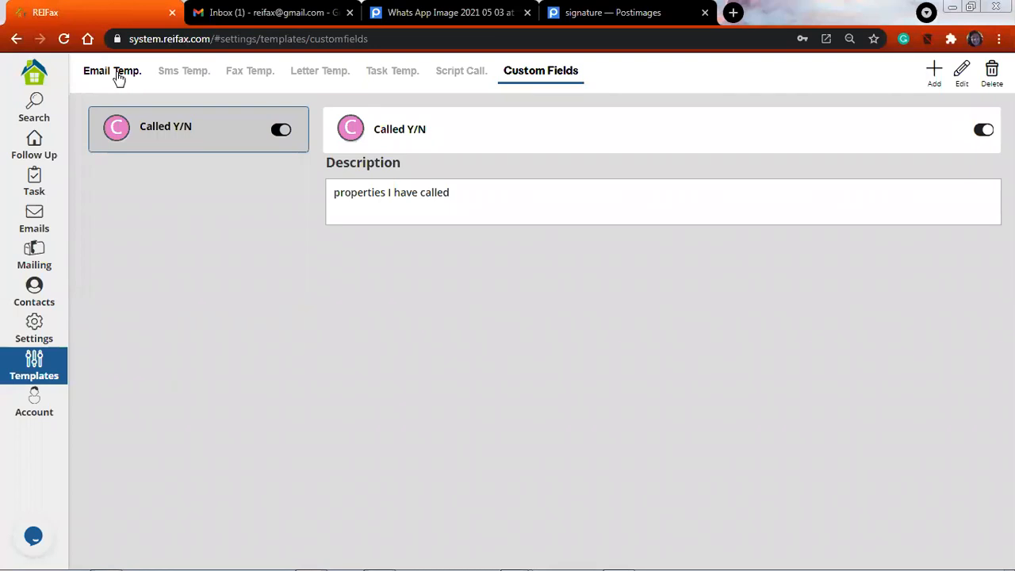
left_click(119, 73)
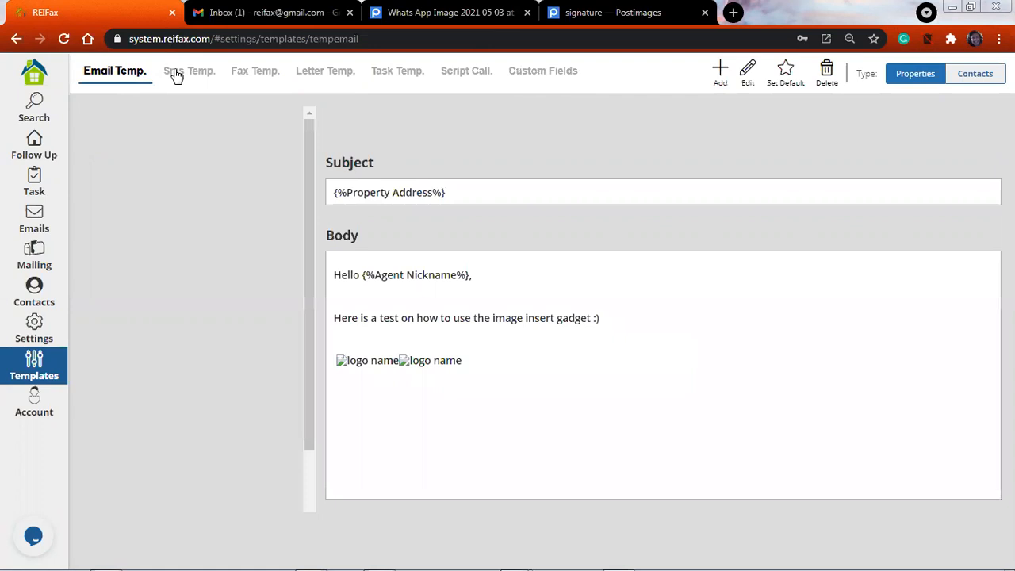
left_click(200, 72)
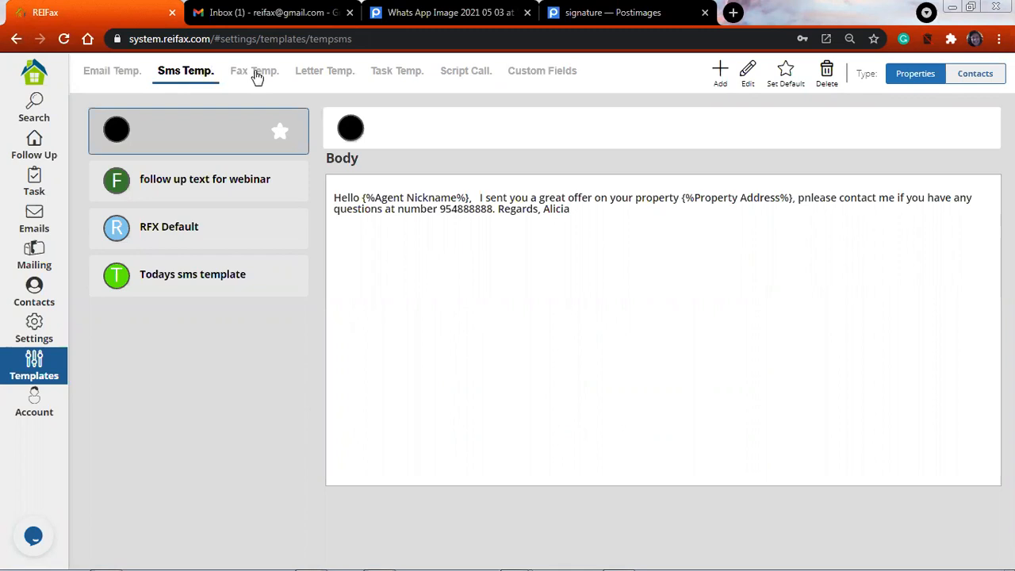
left_click(341, 72)
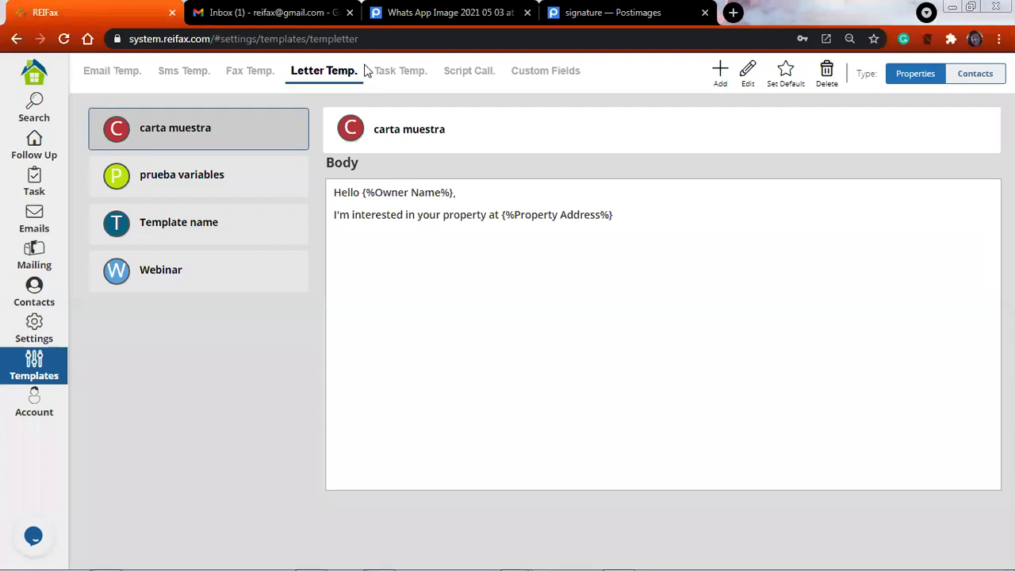
left_click(400, 71)
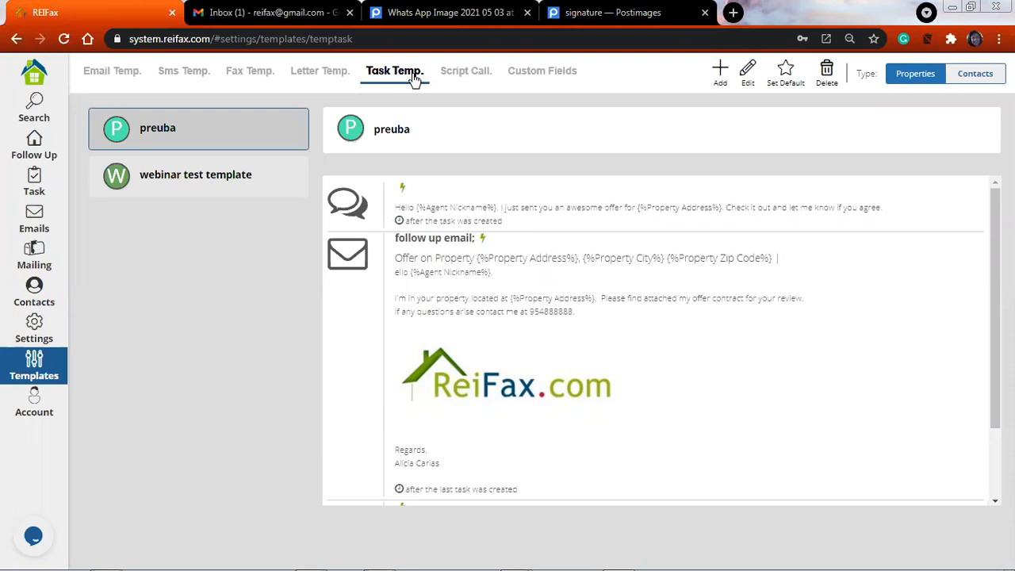
left_click(477, 72)
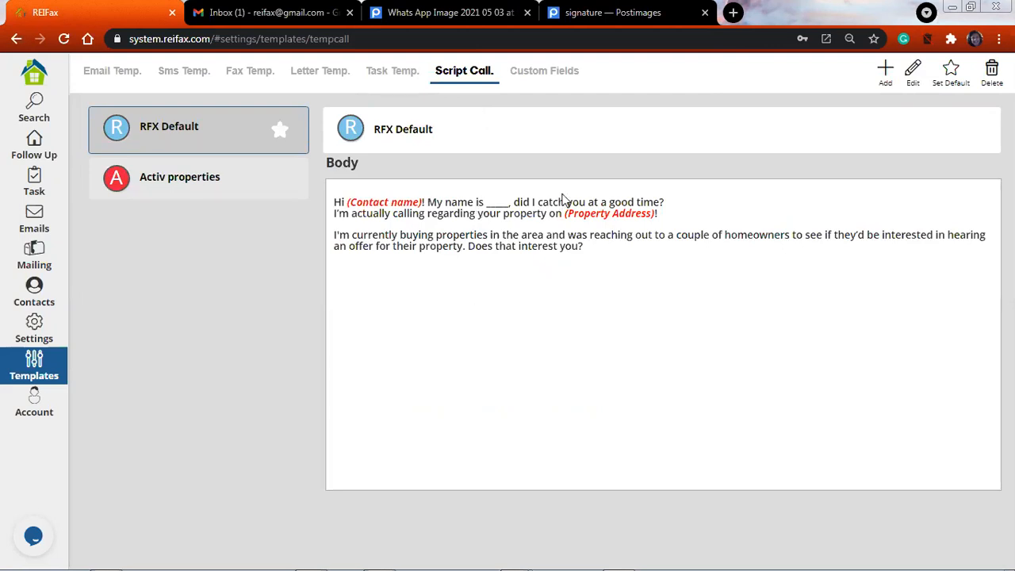
left_click(557, 72)
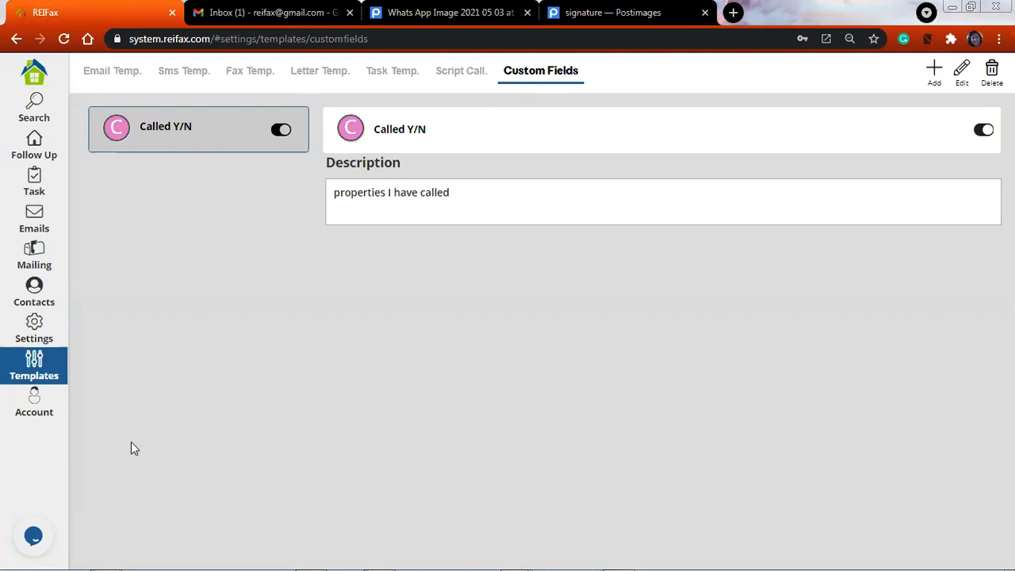
left_click(41, 527)
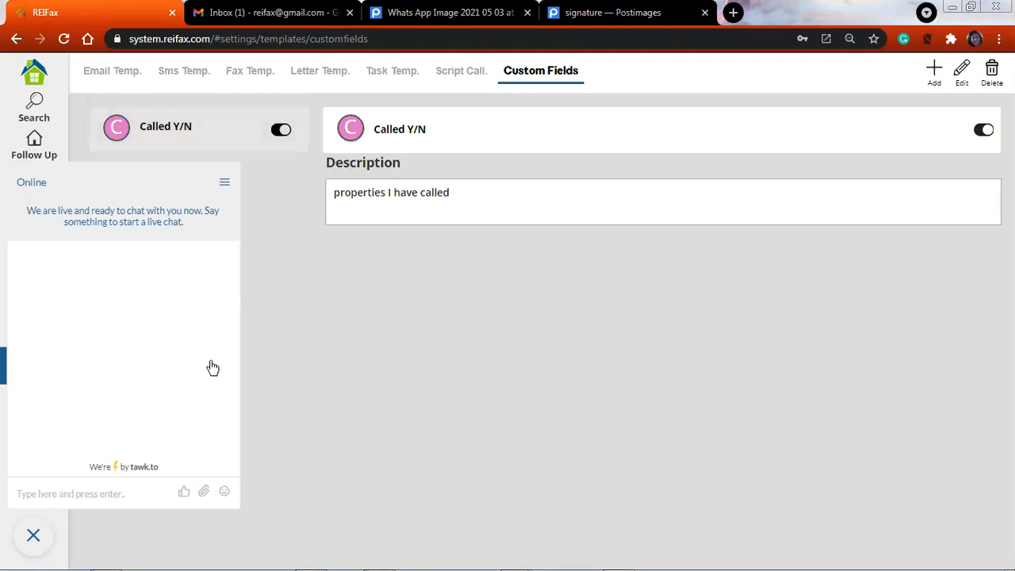
left_click(33, 535)
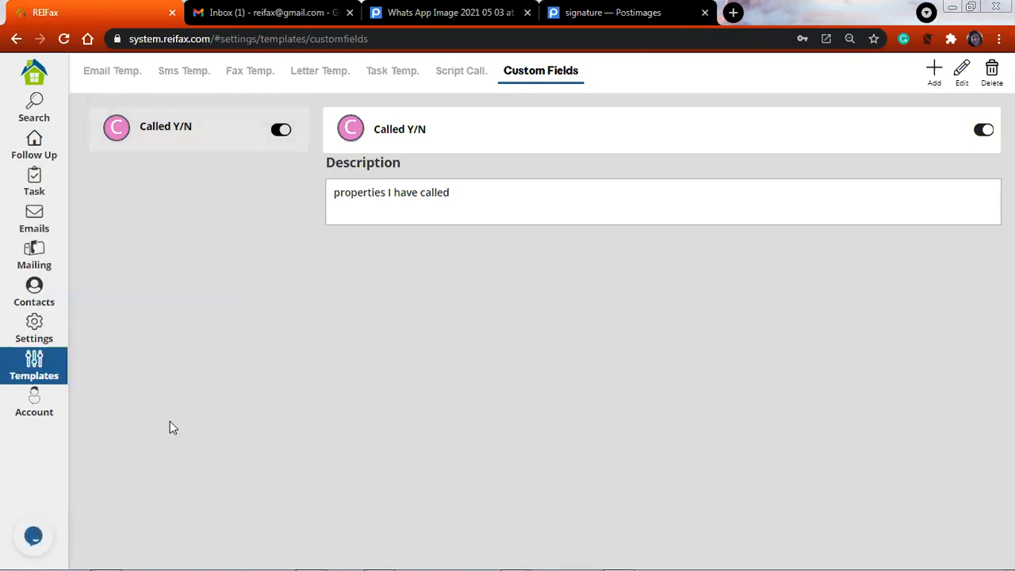
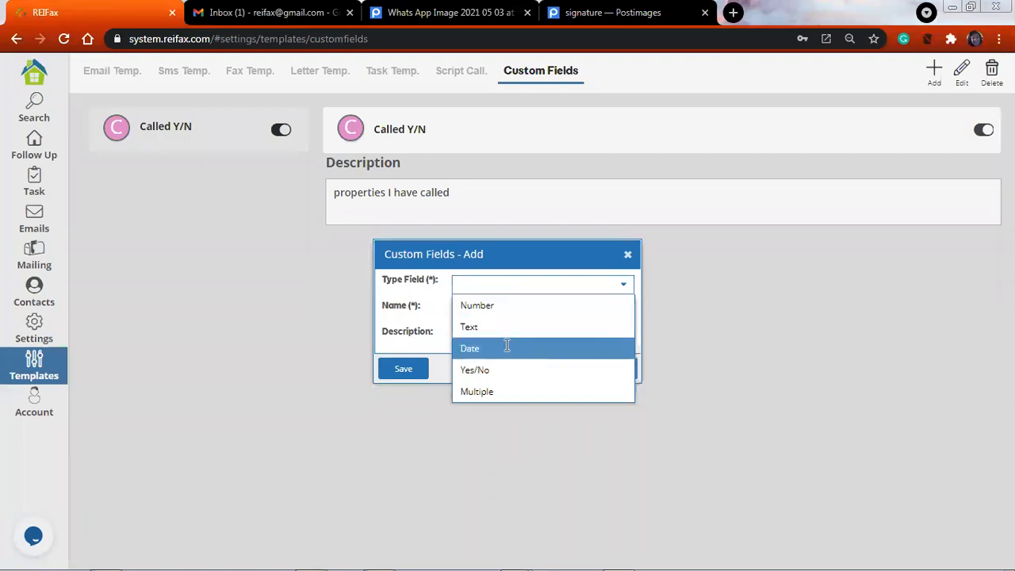
Add a Date custom field named "Last" with the description "Date of the last call to the property"
left_click(507, 346)
left_click(503, 318)
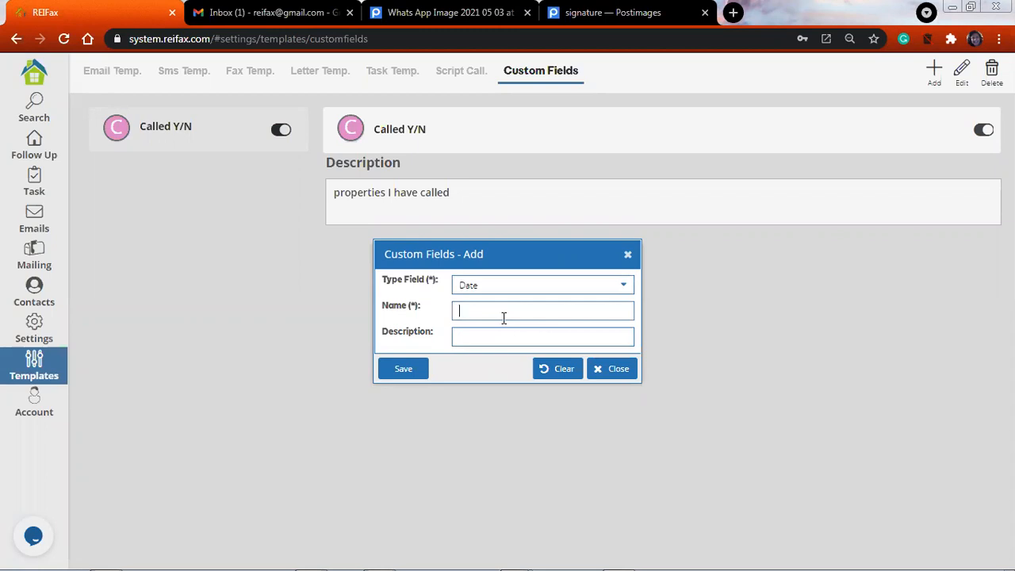
type("Last")
left_click(526, 341)
type("Dat")
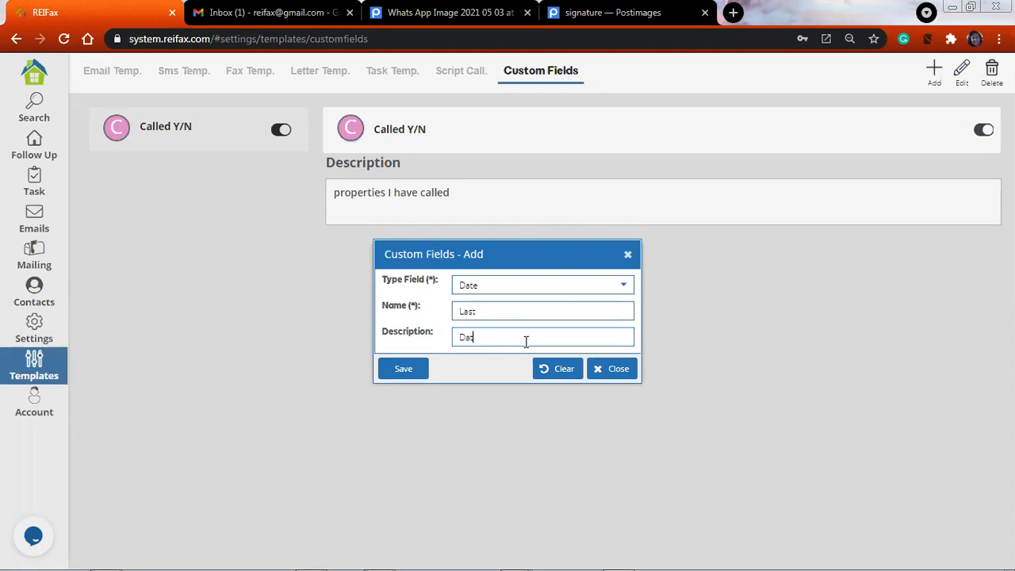
type("e of the last call to the property")
left_click(399, 373)
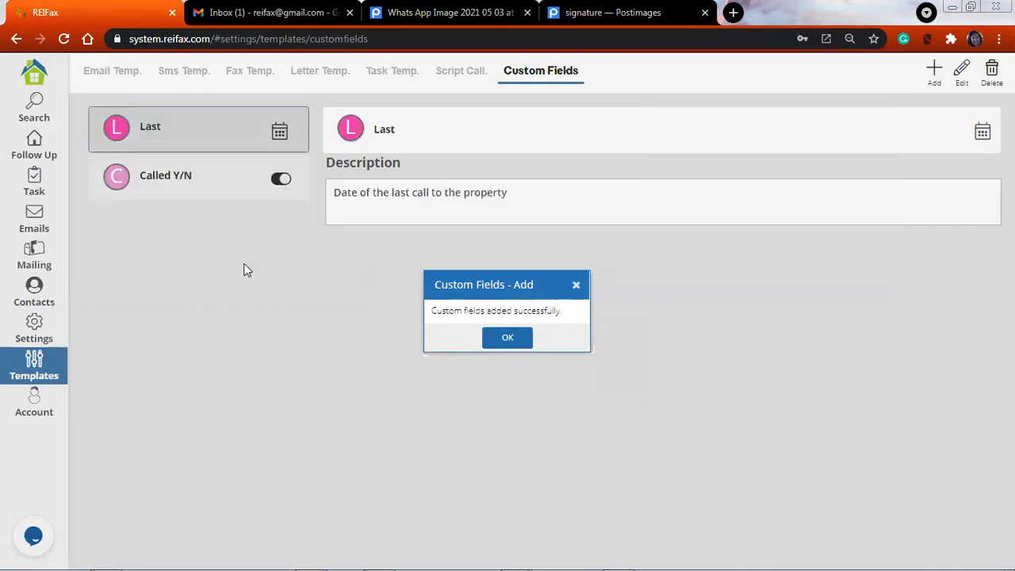
Examine the "Called Y/N" column in the followed properties list and look at the available grid templates
left_click(55, 157)
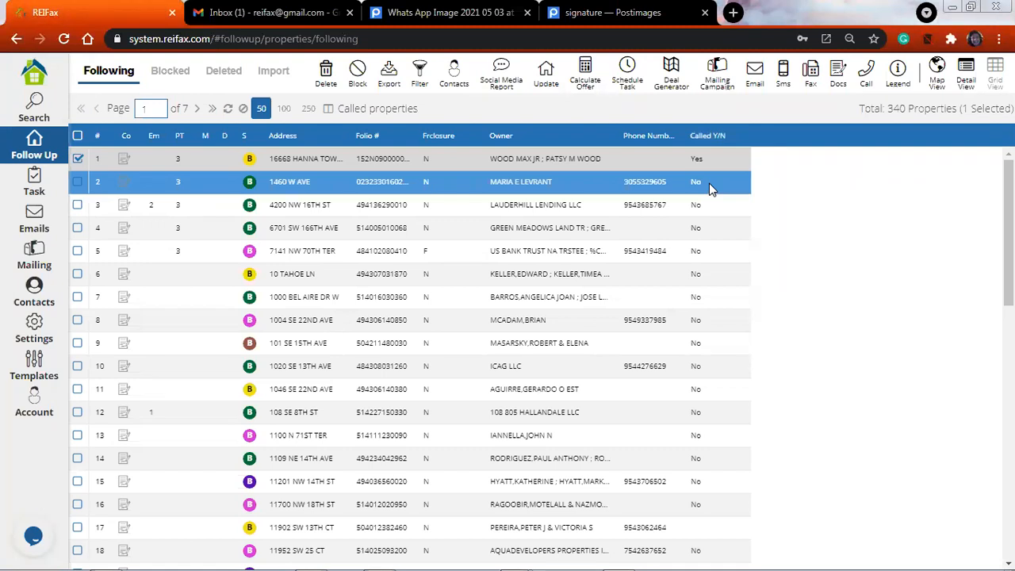
left_click(719, 227)
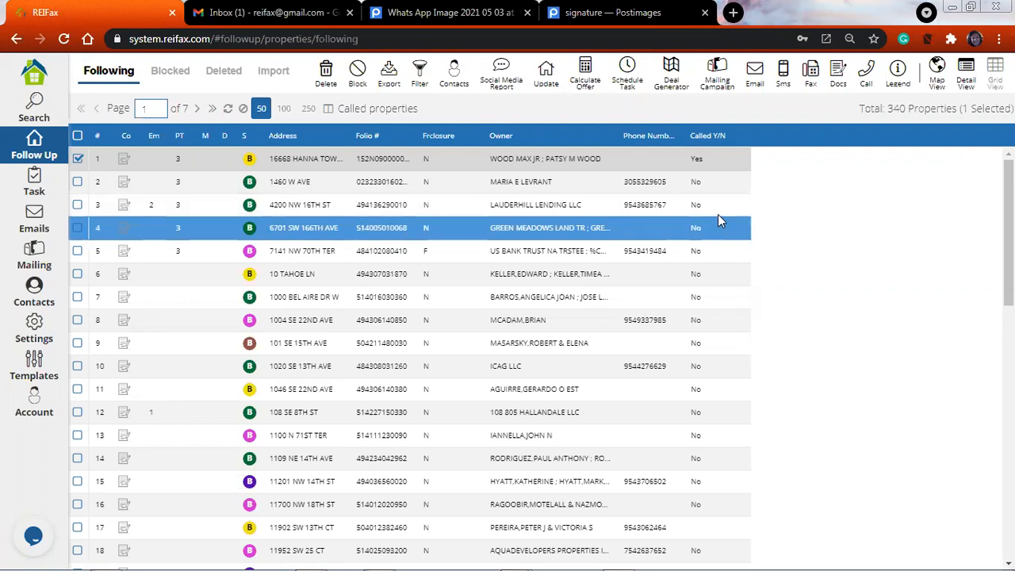
left_click(721, 181)
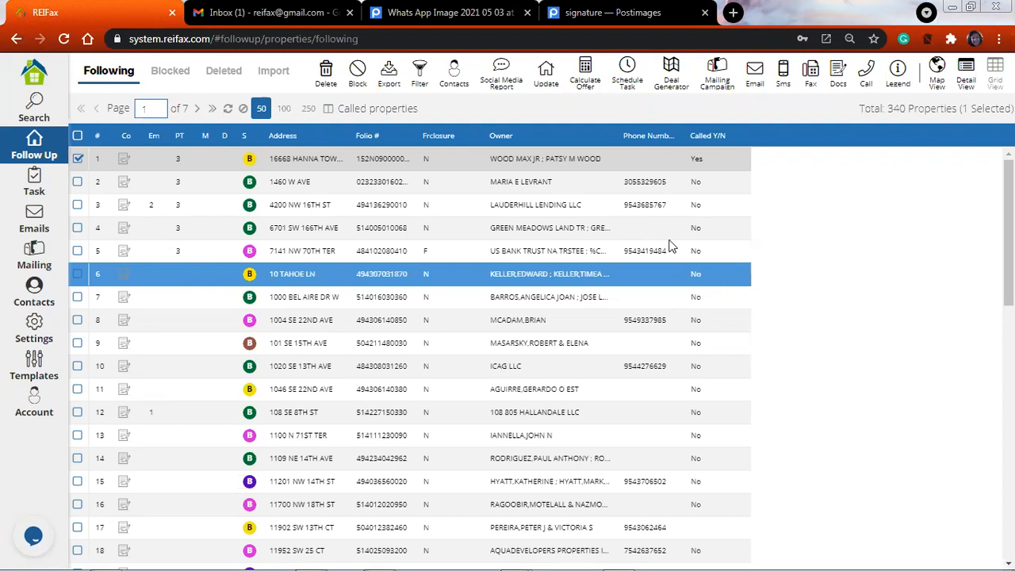
left_click(329, 109)
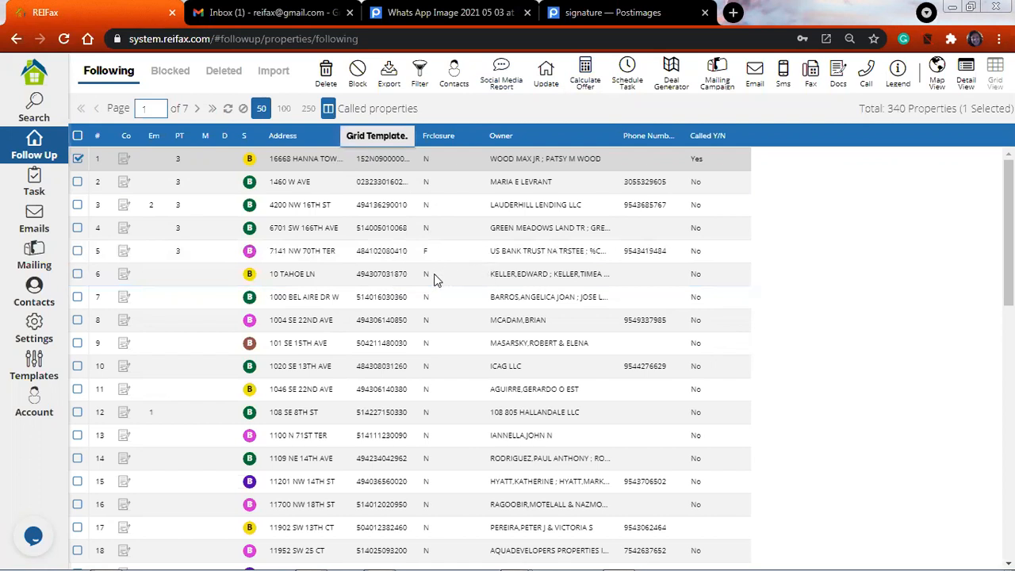
left_click(377, 136)
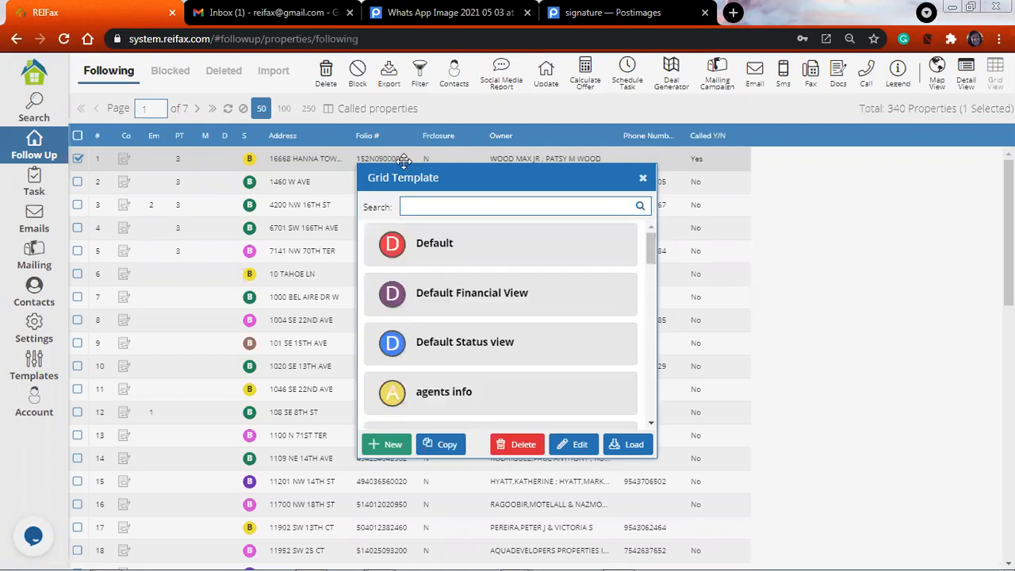
left_click(369, 309)
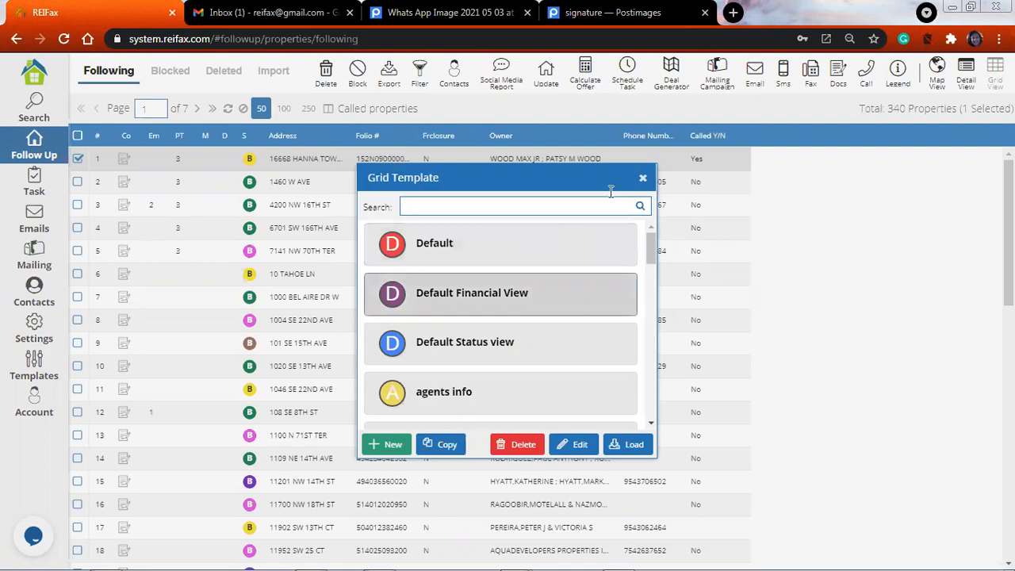
left_click(642, 178)
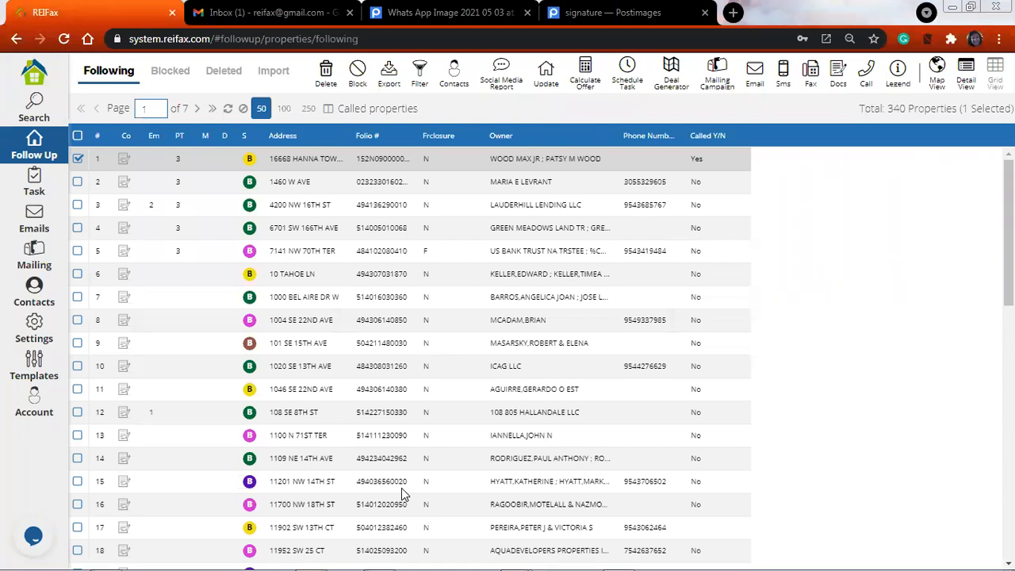
mouse_move(534, 549)
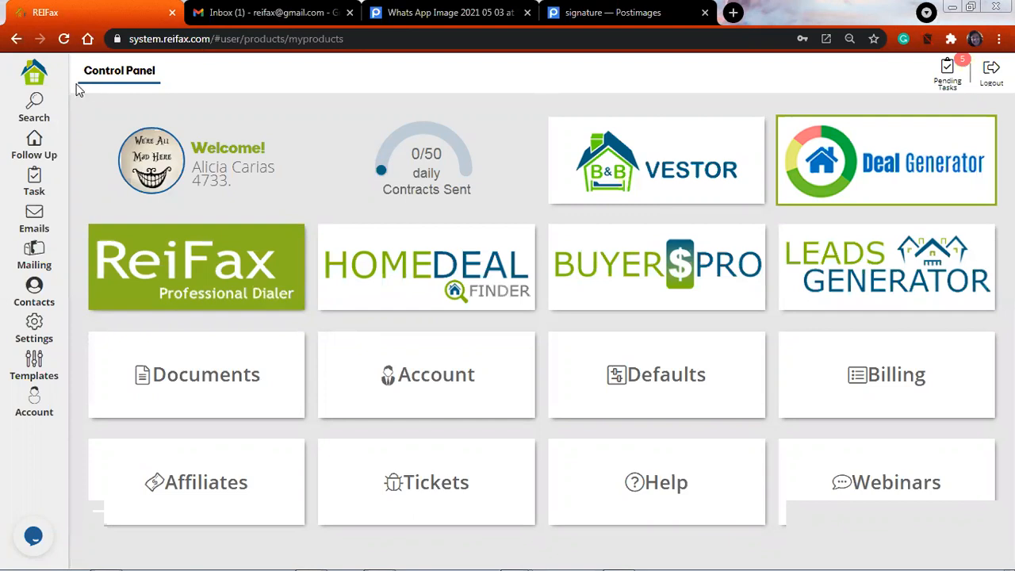
left_click(33, 115)
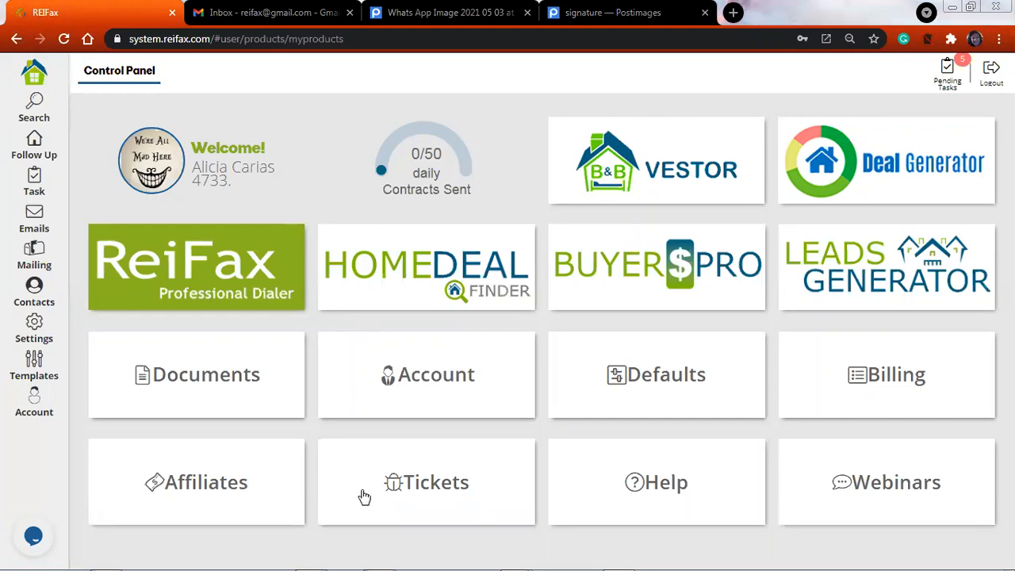
mouse_move(398, 555)
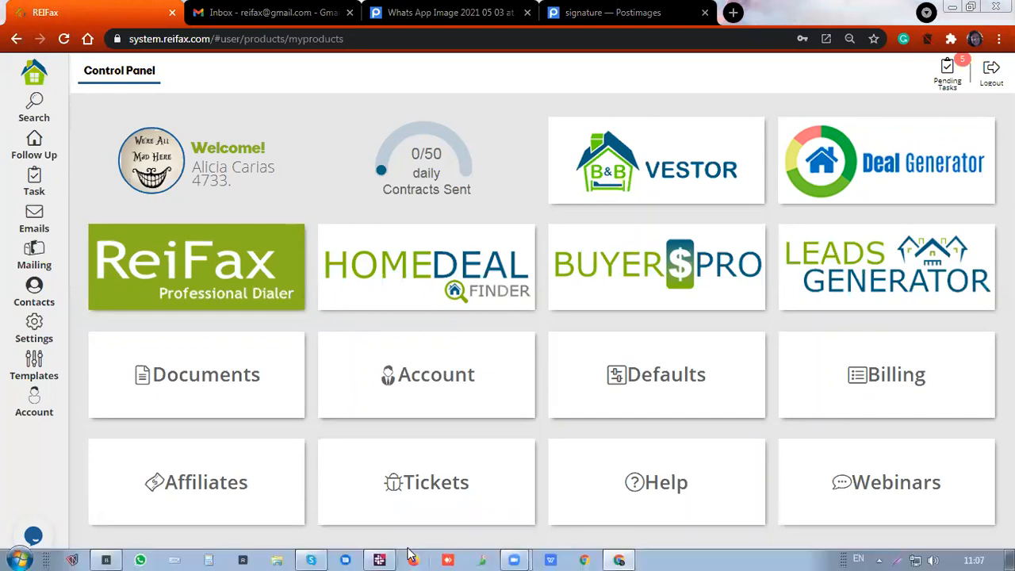